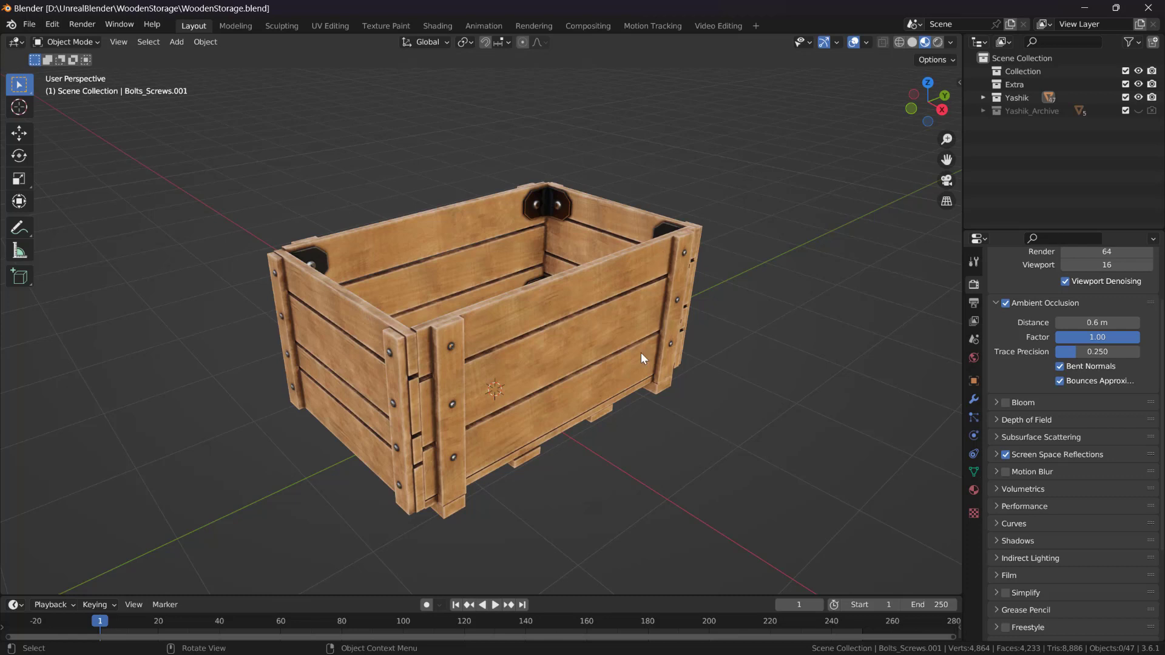
- Switch the viewport from material preview to solid shading to show the crate without its textures
middle_click_drag(637, 387, 574, 263)
key("z")
left_click(676, 260)
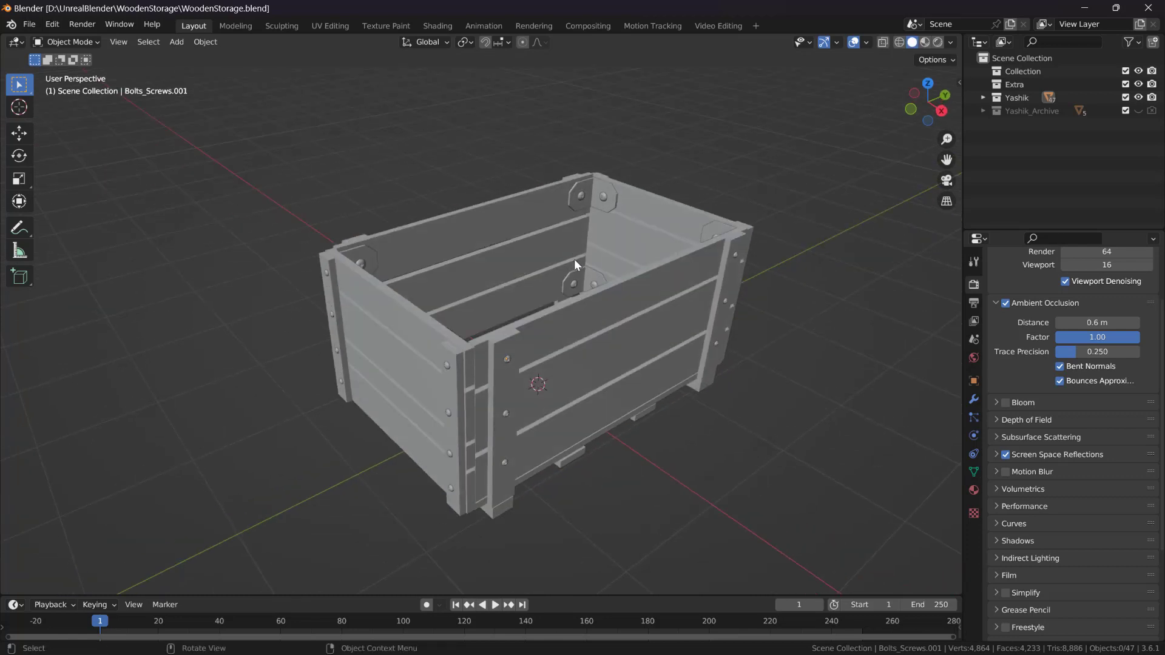
scroll(567, 263, "down", 2)
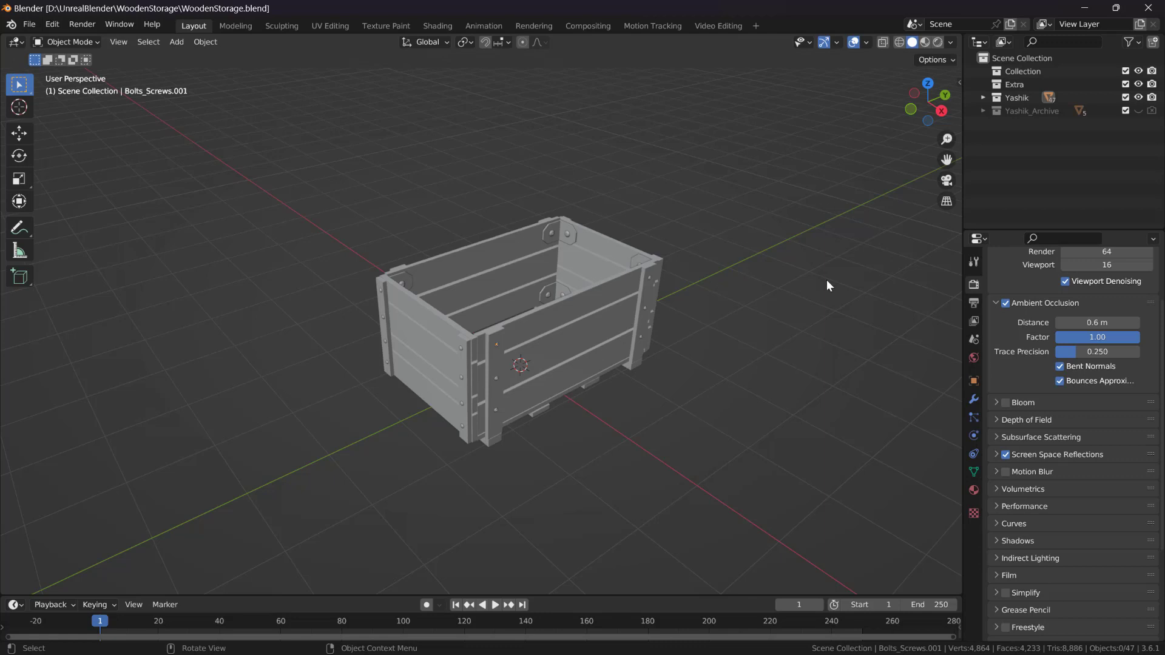
middle_click_drag(564, 293, 577, 289)
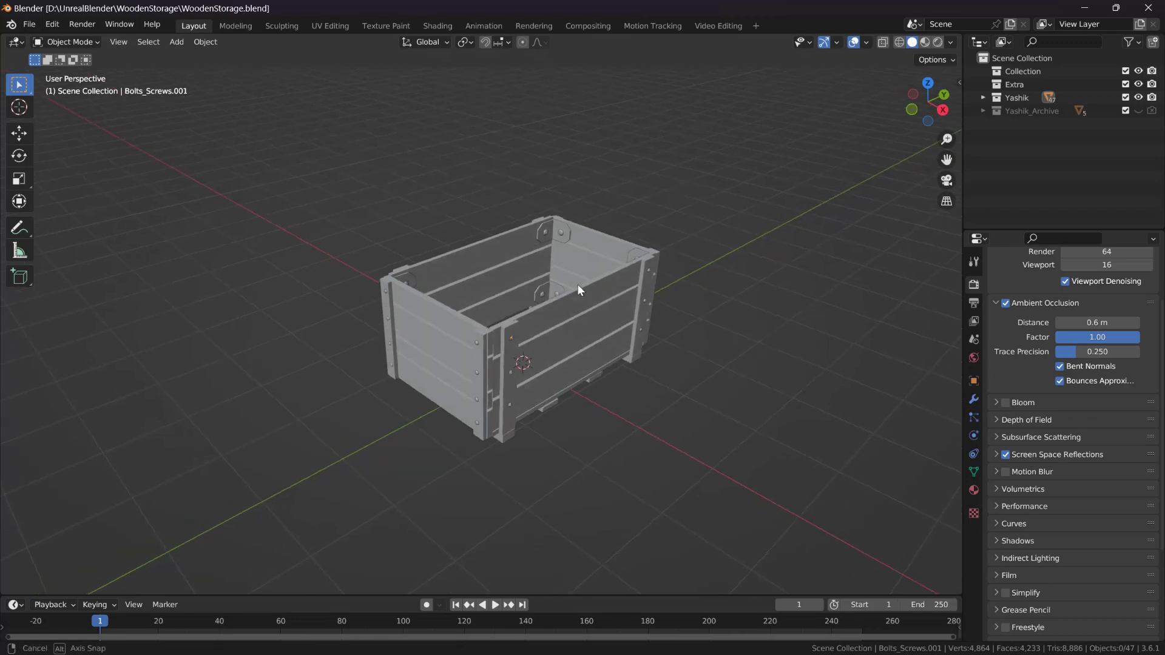
- Select the metal corner fixings and show their Metal material settings
left_click(554, 229)
left_click(974, 490)
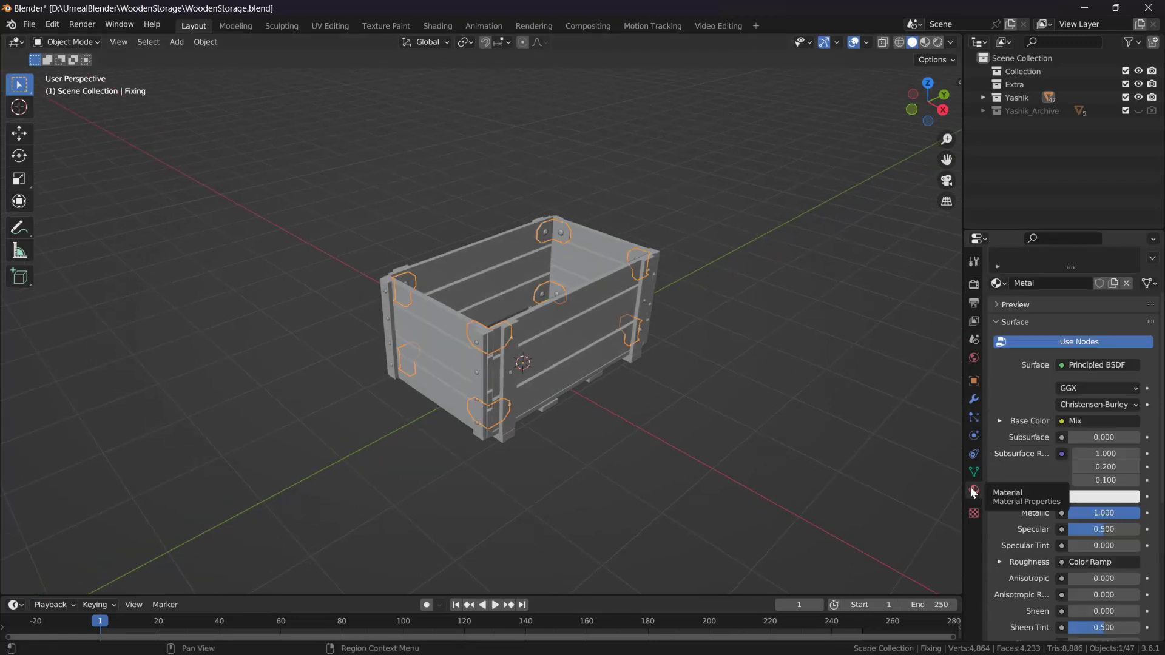
scroll(1010, 311, "up", 3)
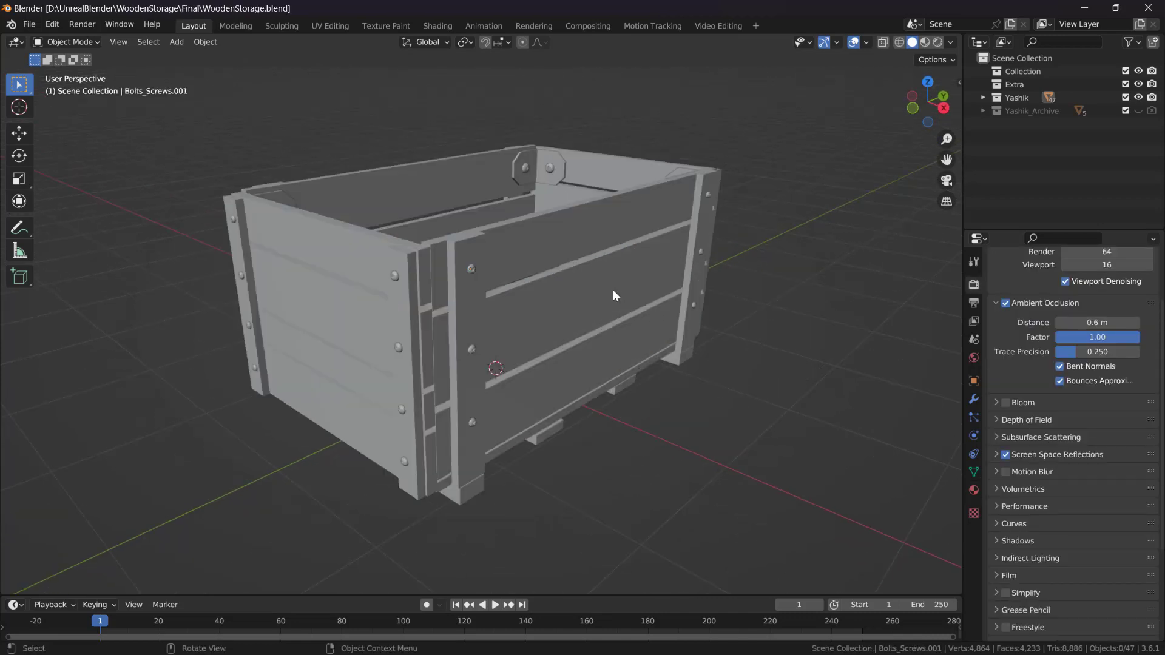
- Open the Shading workspace and bring the corner fixing and its Metal material's node tree into view
middle_click_drag(613, 290, 594, 289)
left_click(595, 289)
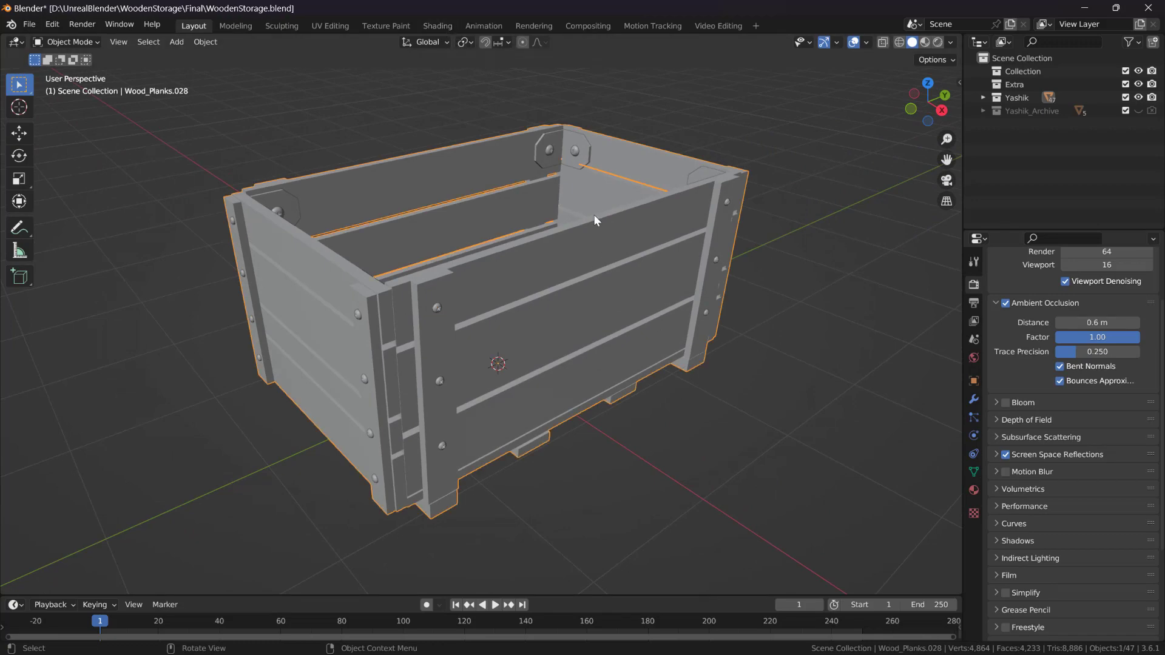
left_click(432, 27)
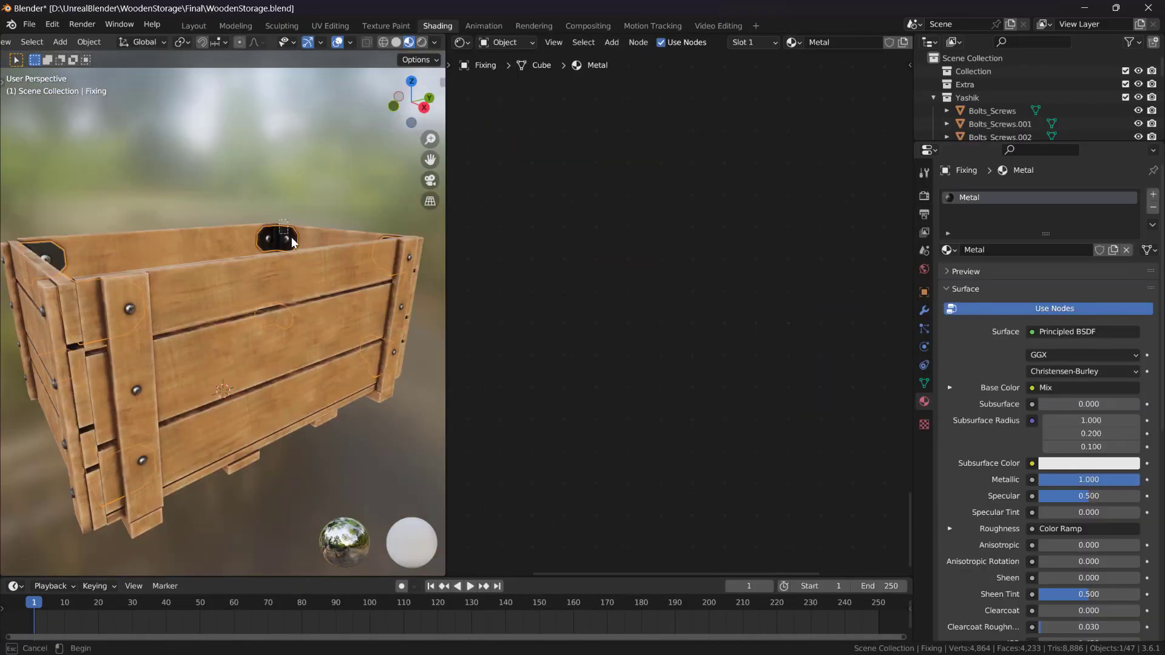
scroll(295, 239, "up", 10)
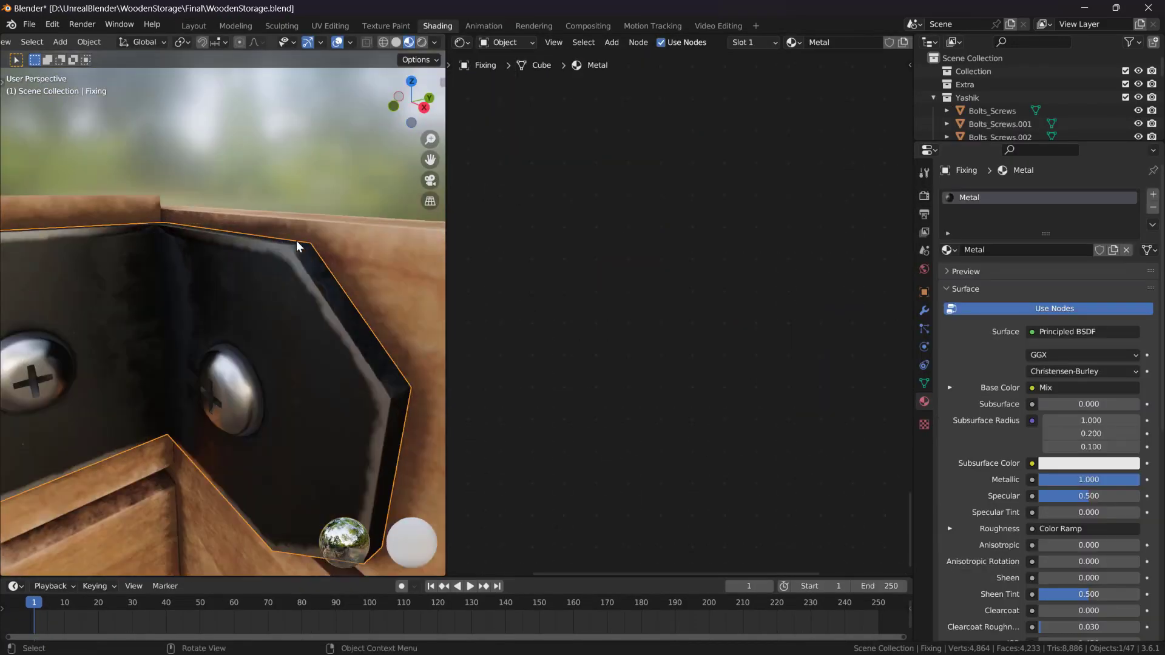
scroll(296, 242, "down", 2)
middle_click_drag(284, 291, 295, 260, "shift")
scroll(811, 163, "down", 10)
middle_click_drag(743, 191, 737, 355)
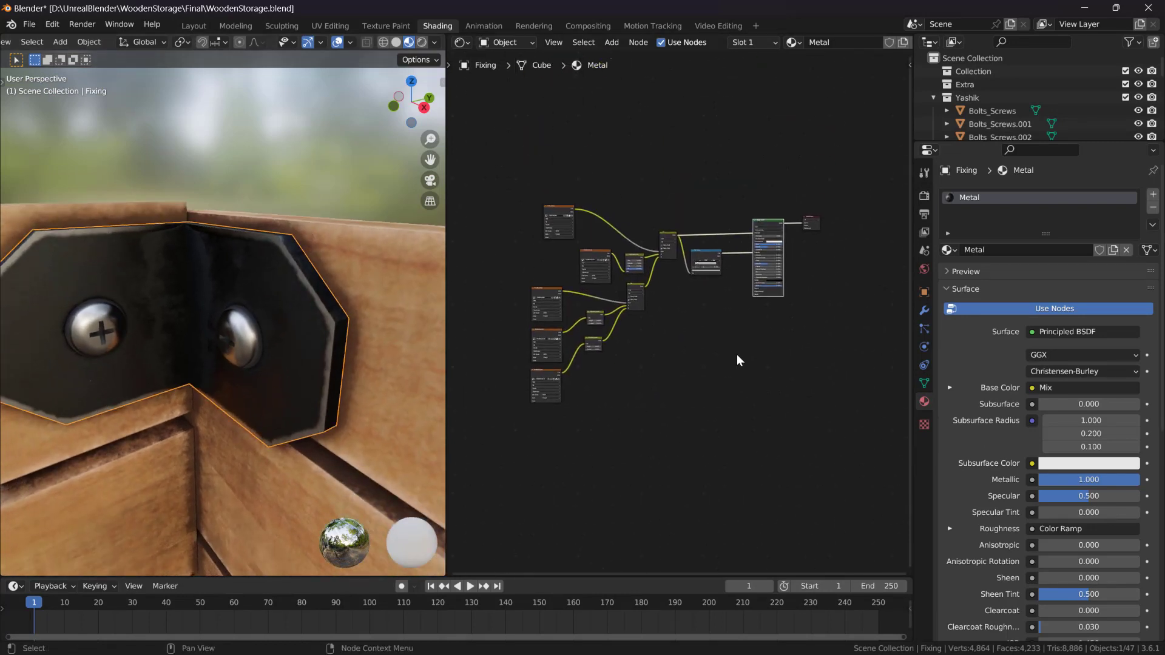
- Examine the MetalEdgeMask, MetalFixerBaseColor and Brightness/Contrast nodes in the maximized node editor, and return to the normal layout
scroll(737, 355, "up", 2)
scroll(543, 233, "up", 1)
key("ctrl+space")
scroll(614, 385, "up", 5)
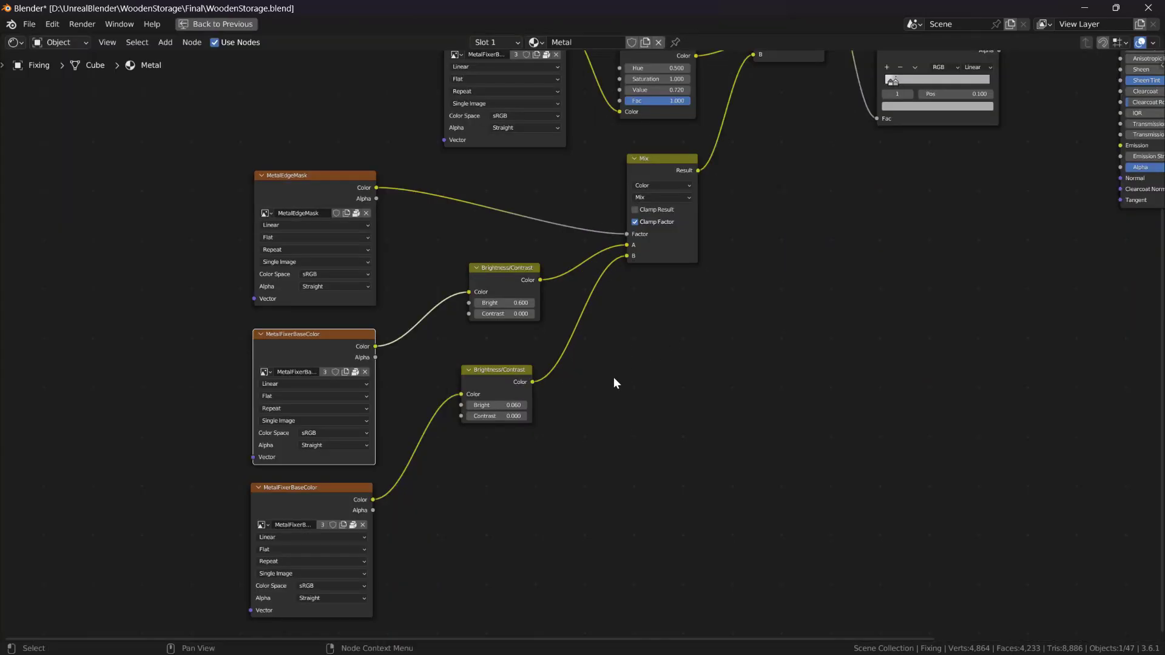
middle_click_drag(614, 384, 636, 344)
scroll(636, 345, "up", 1)
middle_click_drag(567, 381, 617, 302)
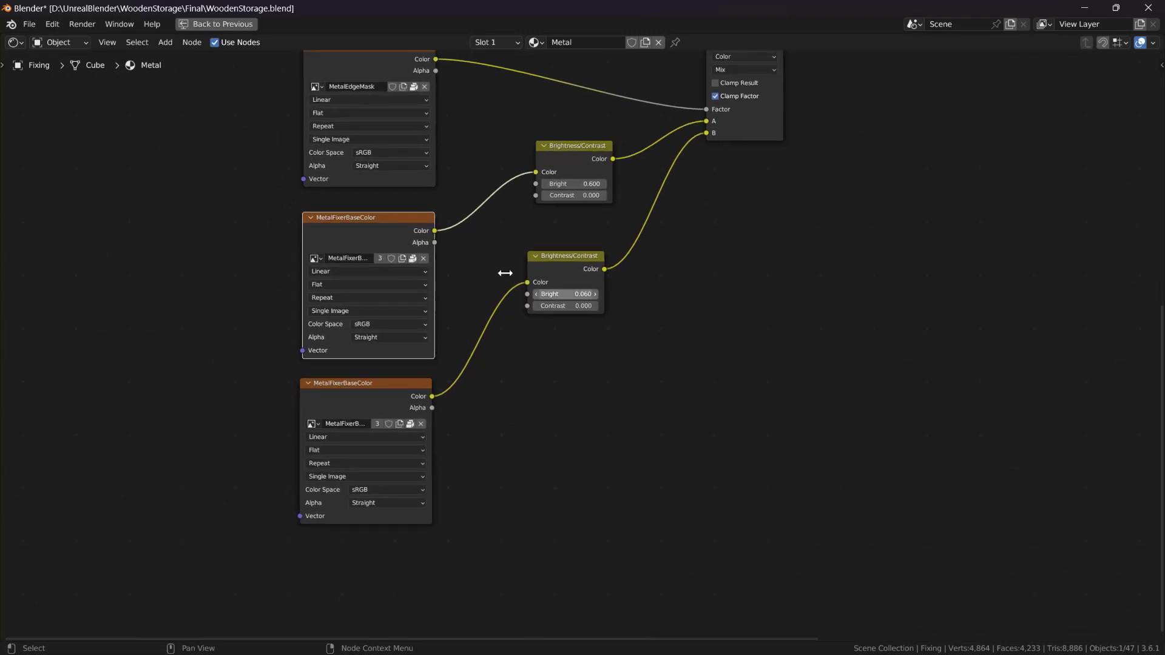
left_click_drag(367, 234, 369, 230)
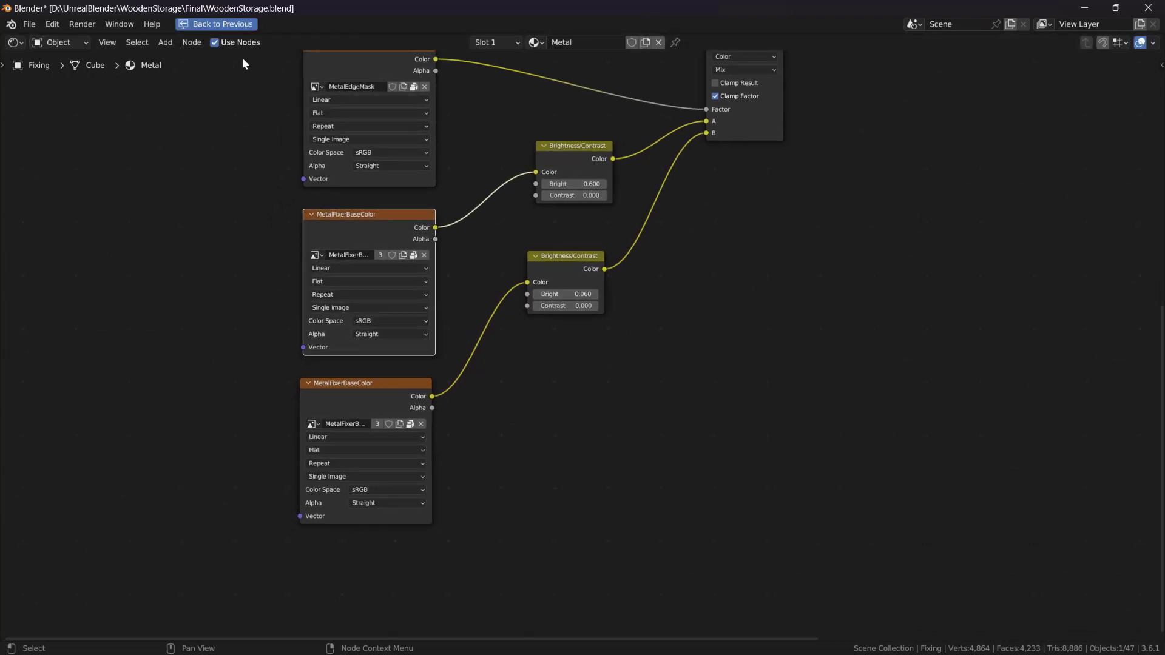
left_click(226, 24)
mouse_move(262, 303)
middle_mouse_down()
mouse_move(275, 322)
mouse_move(304, 264)
mouse_move(300, 307)
mouse_move(316, 309)
middle_mouse_up()
scroll(704, 332, "down", 3)
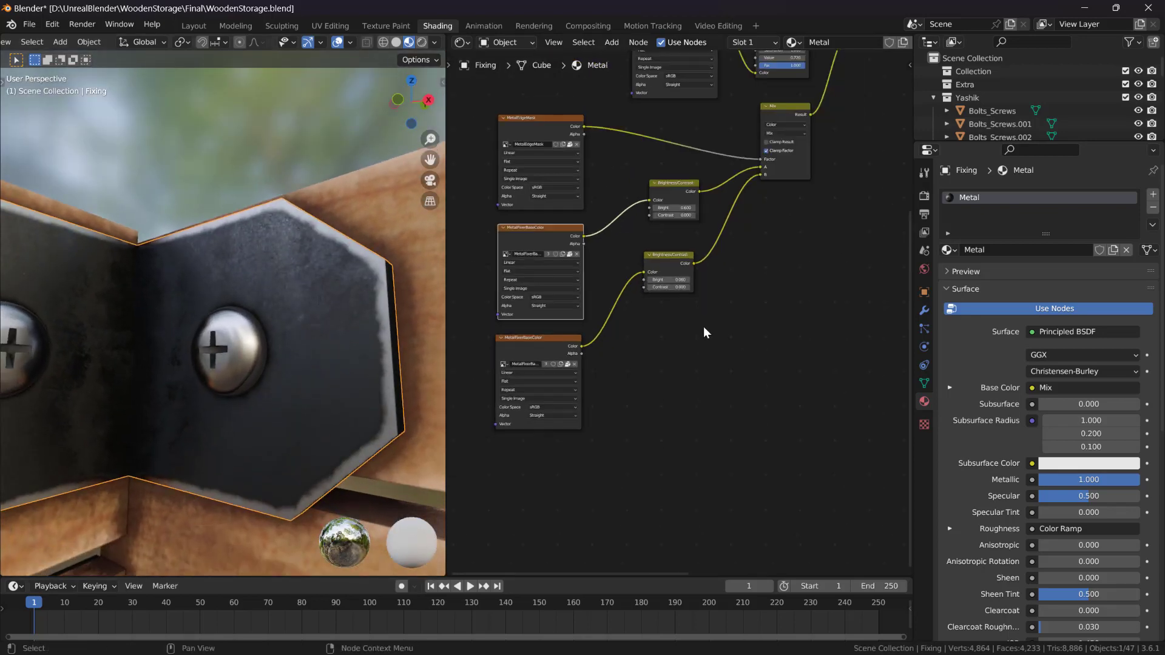
- Preview each of the three MetalFixerBaseColor texture nodes on the corner fixing
scroll(692, 253, "up", 4)
left_click(583, 255, "ctrl+shift")
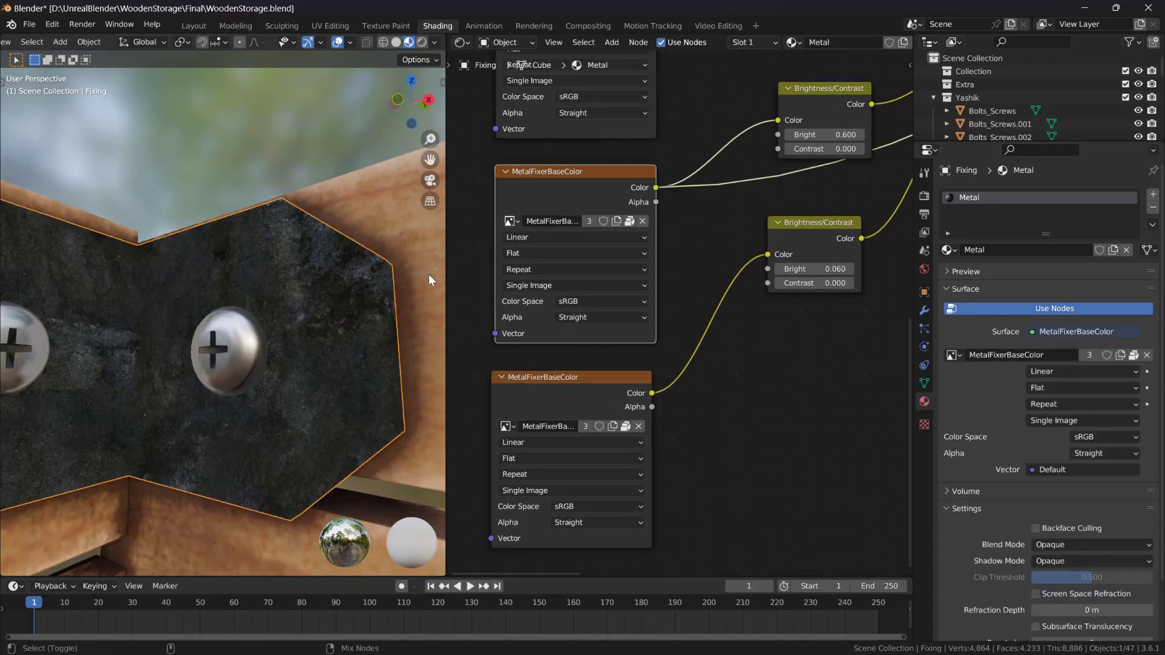
middle_click_drag(428, 275, 310, 316)
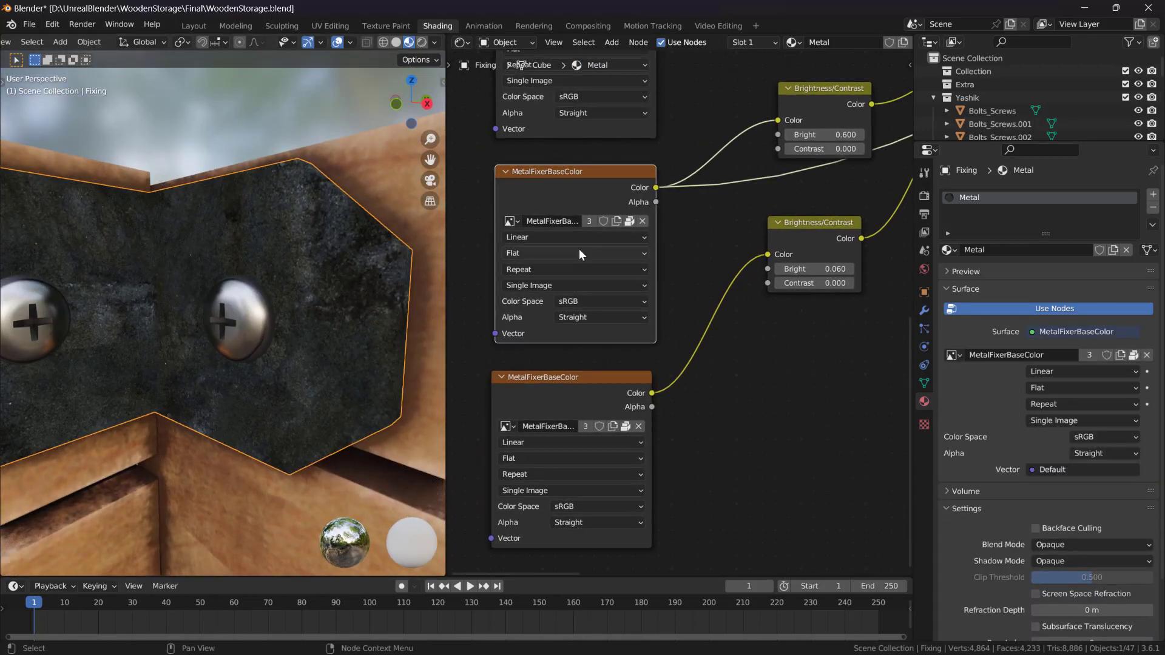
scroll(579, 255, "down", 1)
left_click(570, 393, "ctrl+shift")
left_click(574, 205, "ctrl+shift")
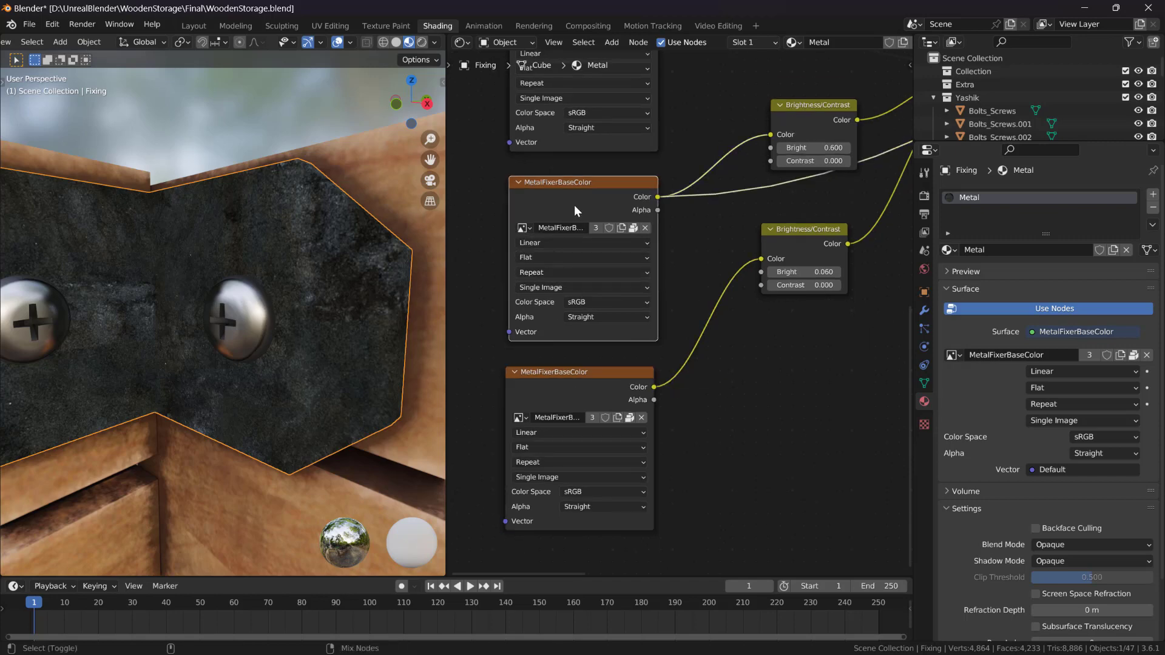
scroll(688, 335, "down", 5)
middle_click_drag(799, 64, 742, 242)
left_click(728, 176, "ctrl+shift")
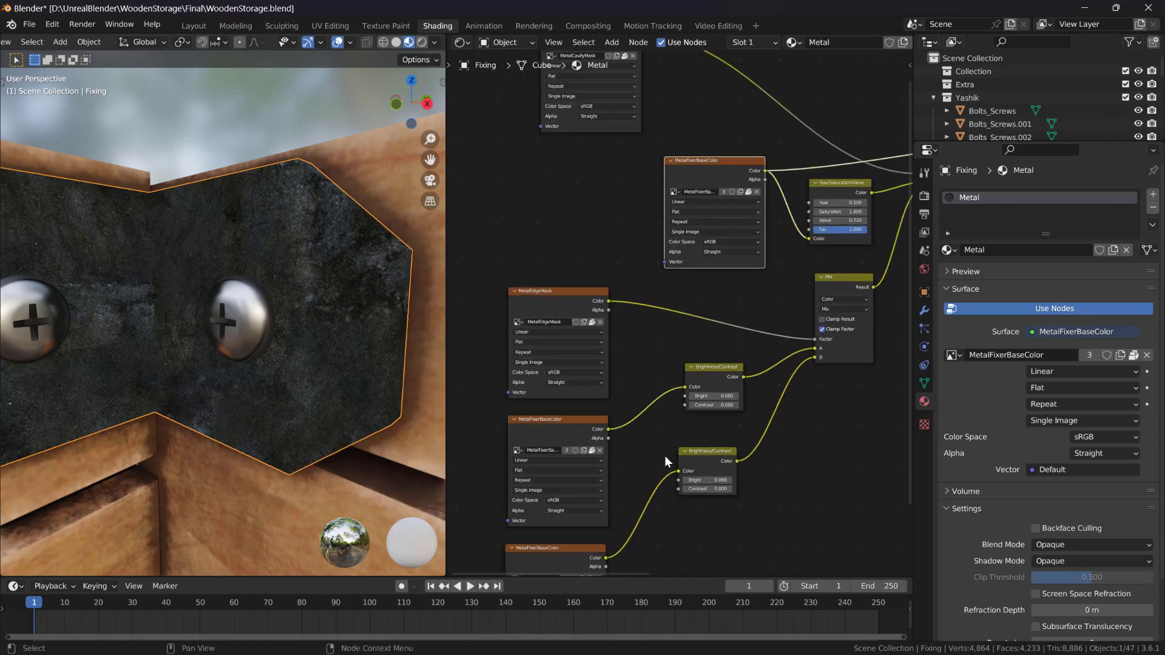
- Preview the lowest MetalFixerBaseColor texture and inspect how the lower two textures feed their Brightness/Contrast nodes
middle_click_drag(666, 461, 667, 246)
scroll(668, 246, "up", 2)
left_click(727, 254)
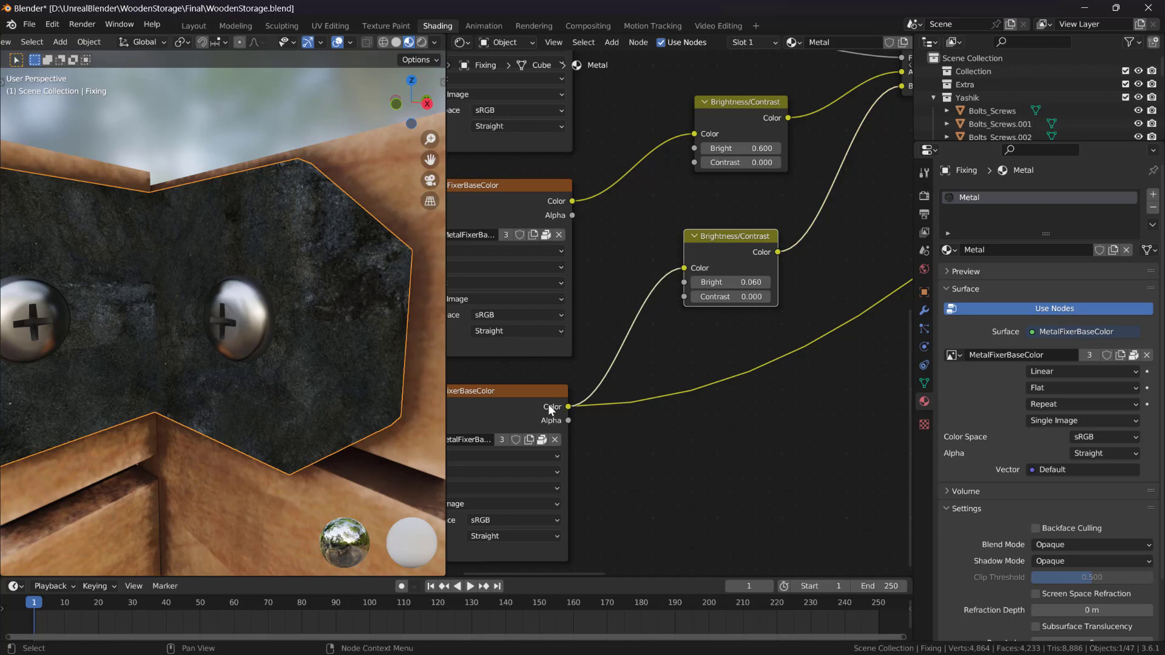
middle_click_drag(589, 198, 607, 293)
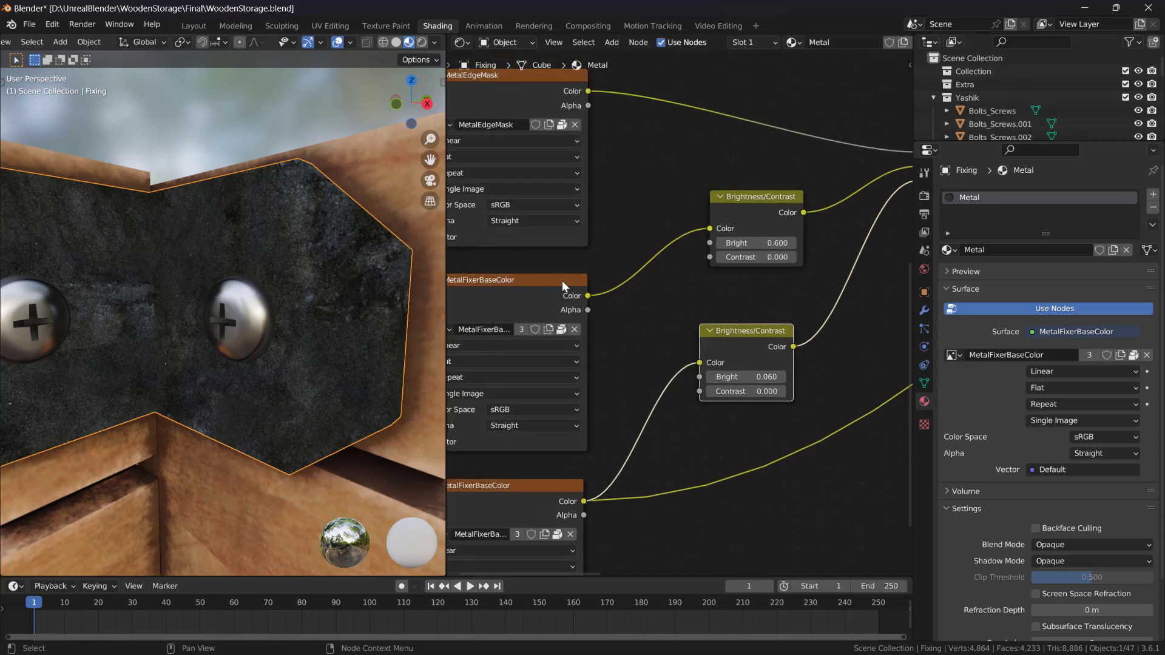
left_click(524, 293)
- Preview the 0.600 and 0.060 Brightness/Contrast nodes on the fixing, comparing the darker one with its source texture
scroll(614, 271, "down", 4)
middle_click_drag(740, 227, 629, 287)
left_click(628, 286, "ctrl+shift")
middle_click_drag(385, 319, 419, 337)
left_click(578, 385, "ctrl+shift")
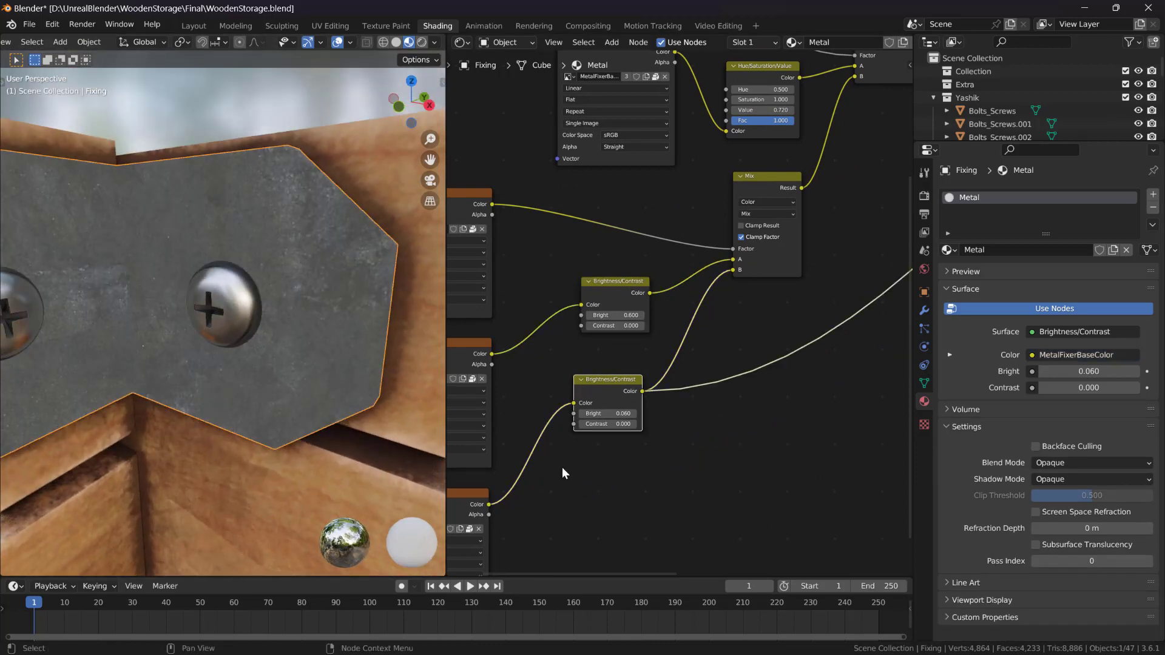
middle_click_drag(562, 468, 630, 418)
left_click(517, 460, "ctrl+shift")
left_click(664, 346, "ctrl+shift")
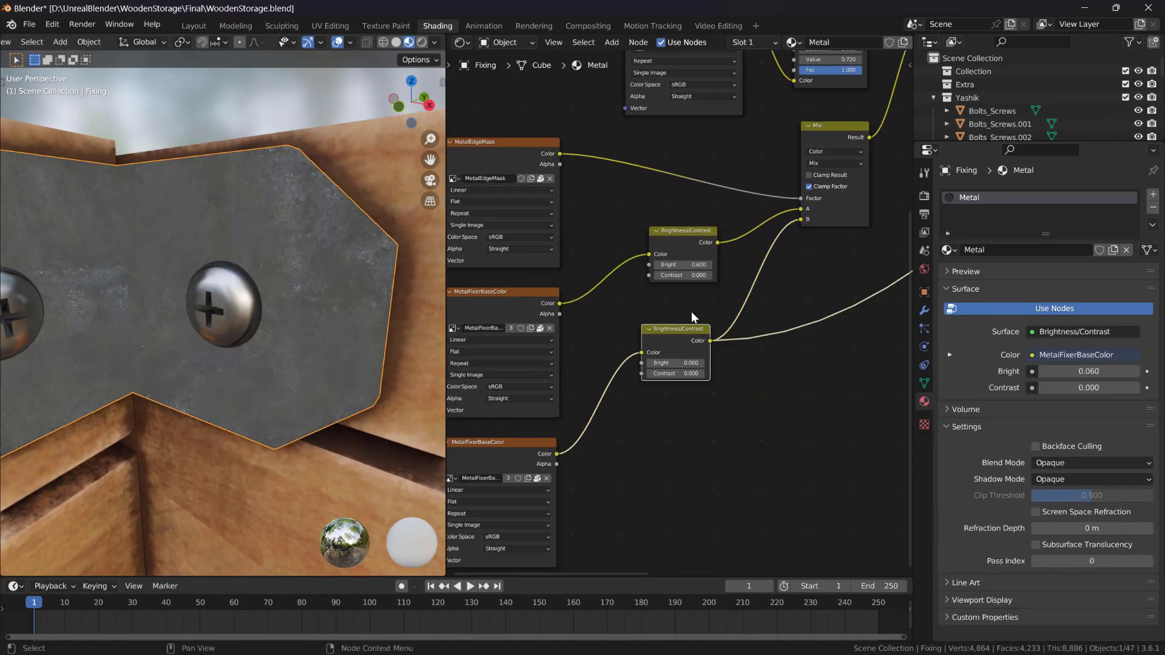
- Compare the uppermost MetalFixerBaseColor texture with its Hue/Saturation/Value output by previewing both on the fixing
middle_click_drag(691, 311, 702, 447)
scroll(703, 447, "up", 4)
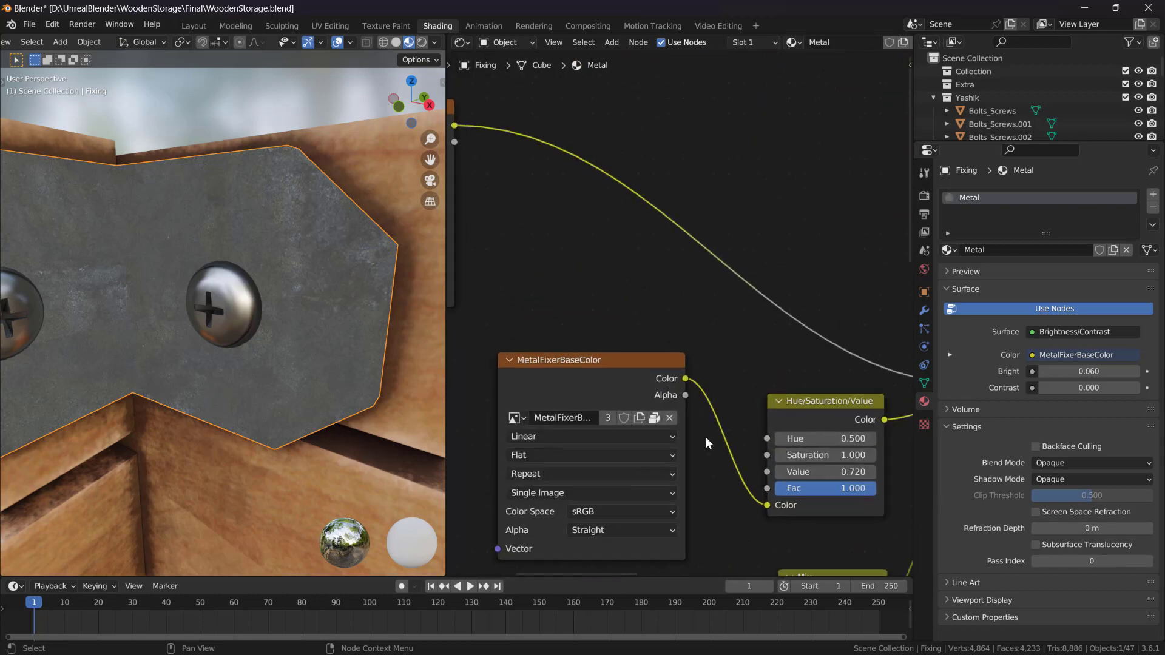
middle_click_drag(700, 389, 701, 349)
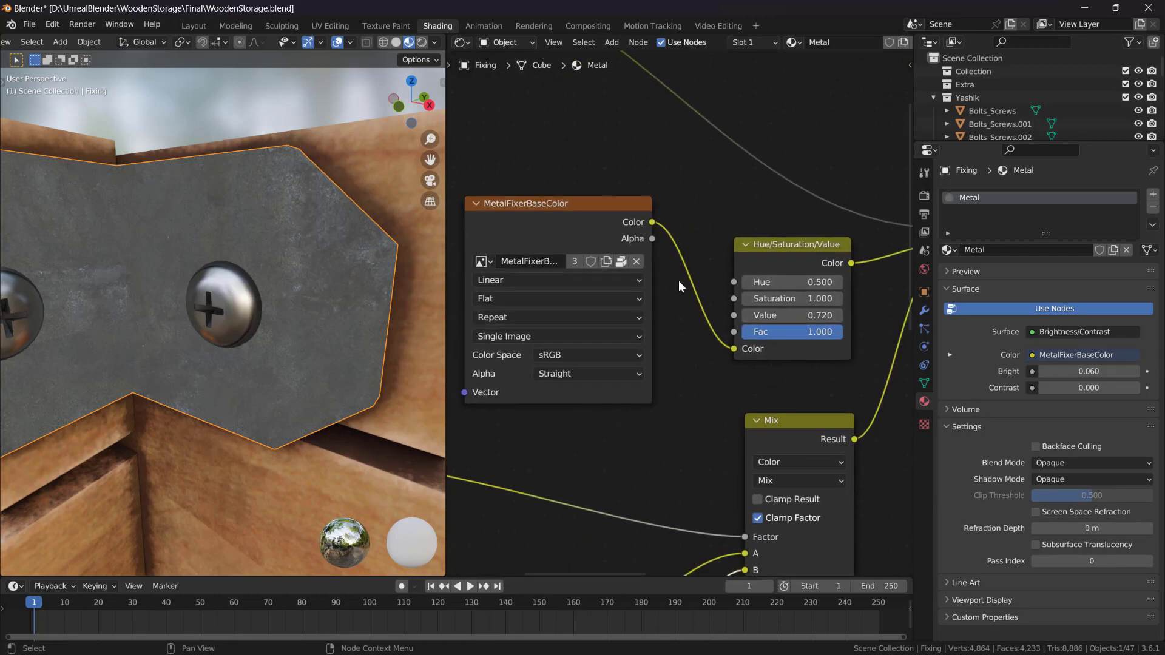
left_click(557, 236, "ctrl+shift")
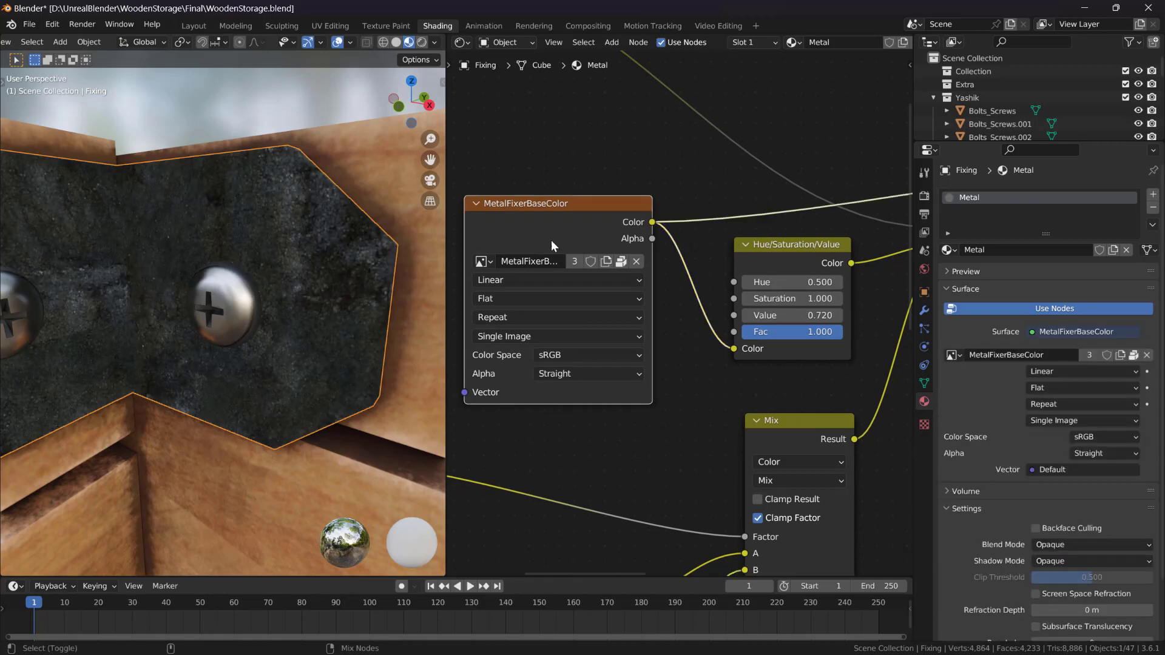
scroll(678, 313, "down", 6)
left_click(759, 270, "ctrl+shift")
left_click(613, 255, "ctrl+shift")
left_click(734, 282, "ctrl+shift")
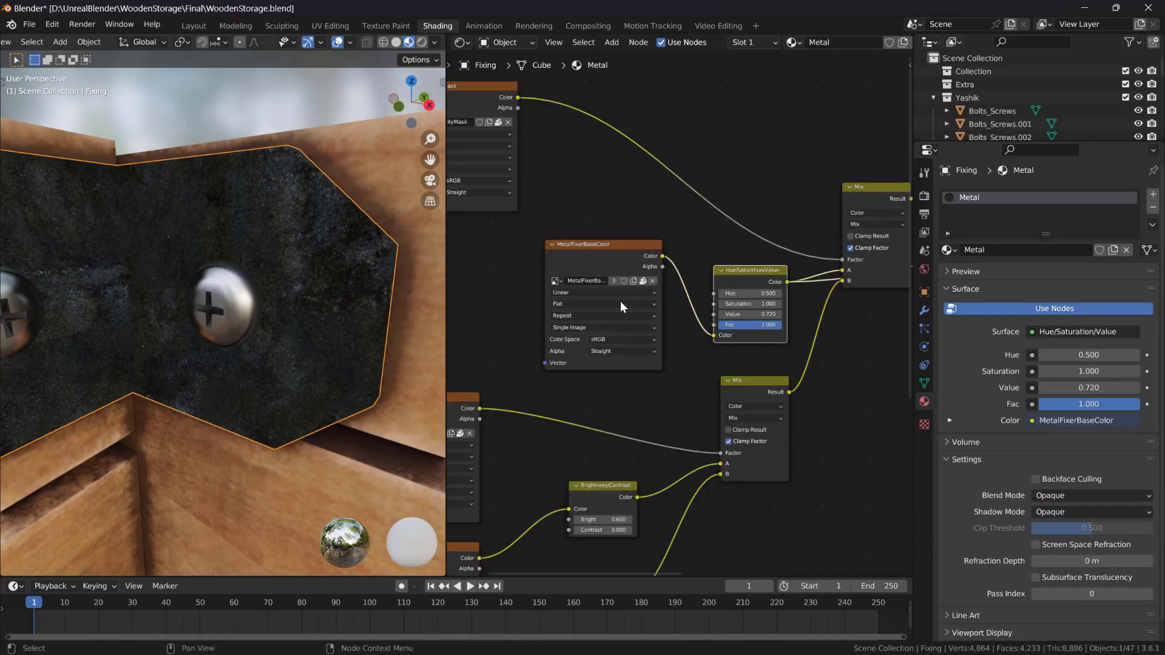
- Preview the outputs of the two Brightness/Contrast nodes that feed the lower Mix node
scroll(620, 301, "down", 5)
middle_click_drag(572, 369, 603, 243)
middle_click_drag(570, 359, 573, 288)
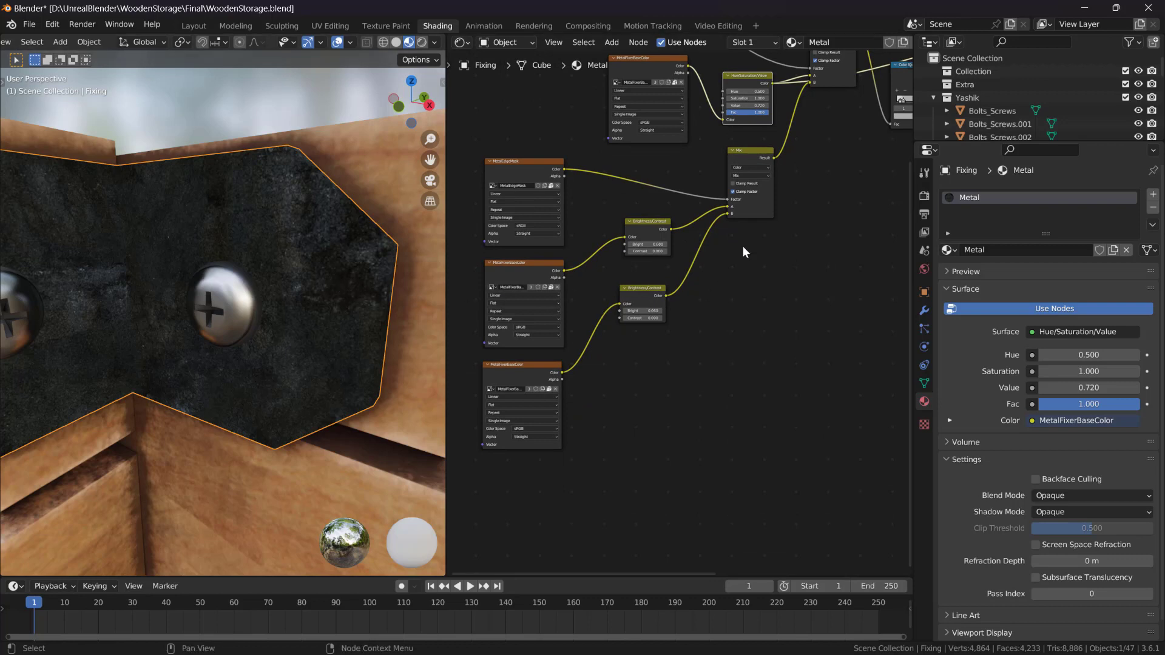
middle_click_drag(584, 342, 610, 353)
scroll(626, 300, "up", 2)
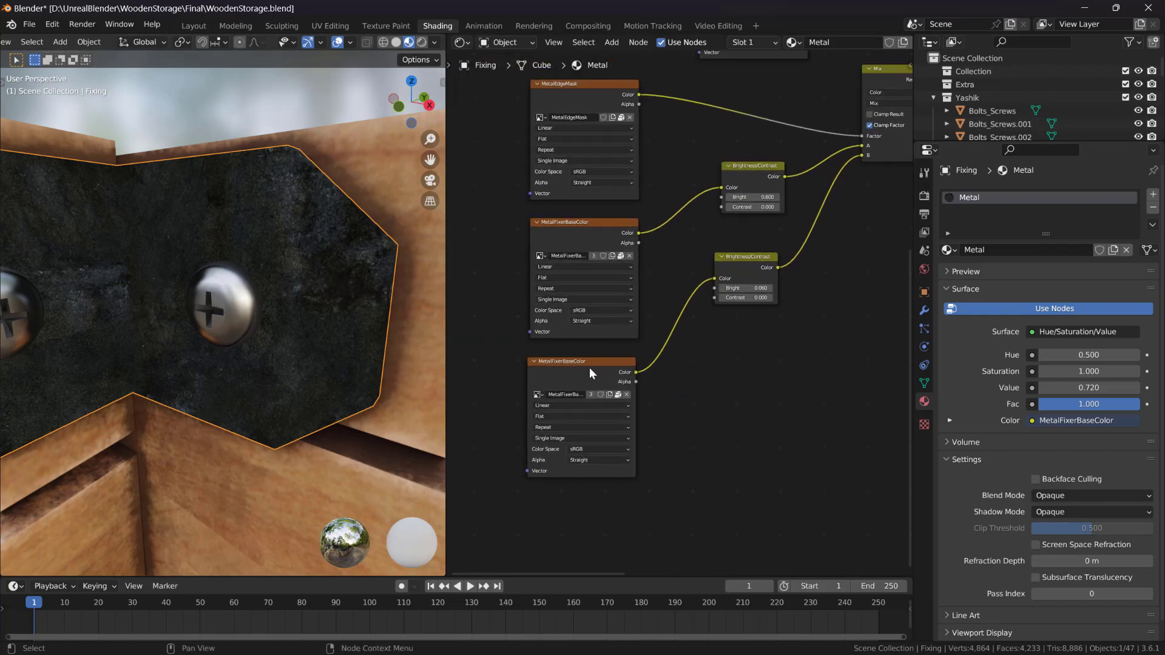
left_click(738, 274, "ctrl+shift")
left_click(748, 179, "ctrl+shift")
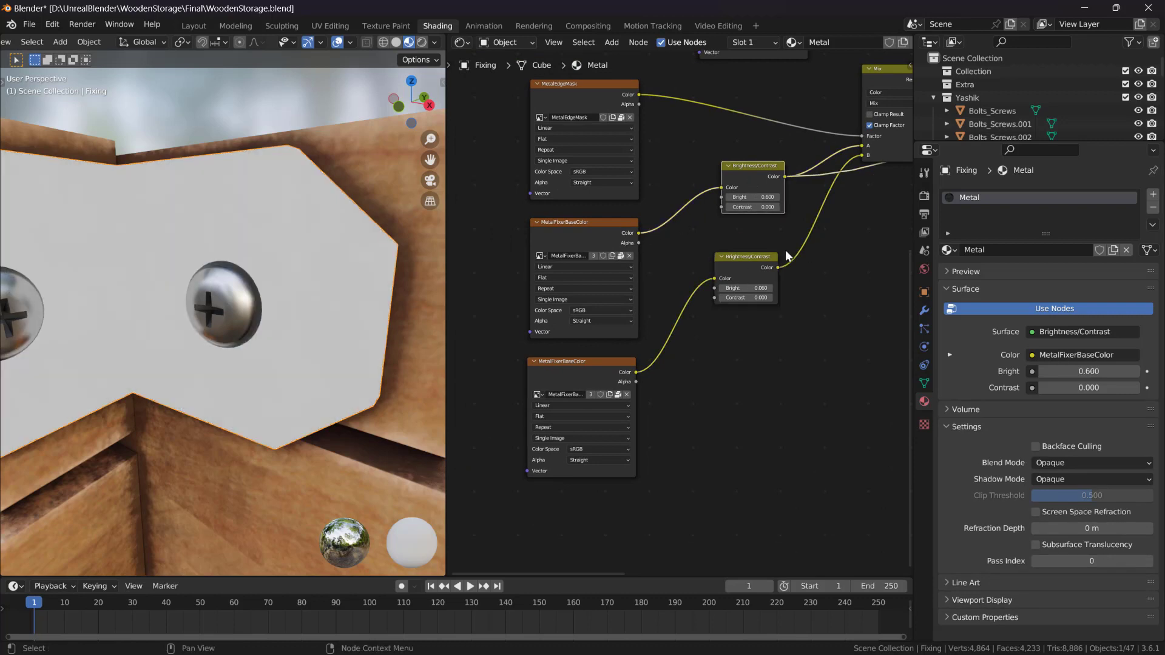
left_click_drag(564, 240, 567, 242)
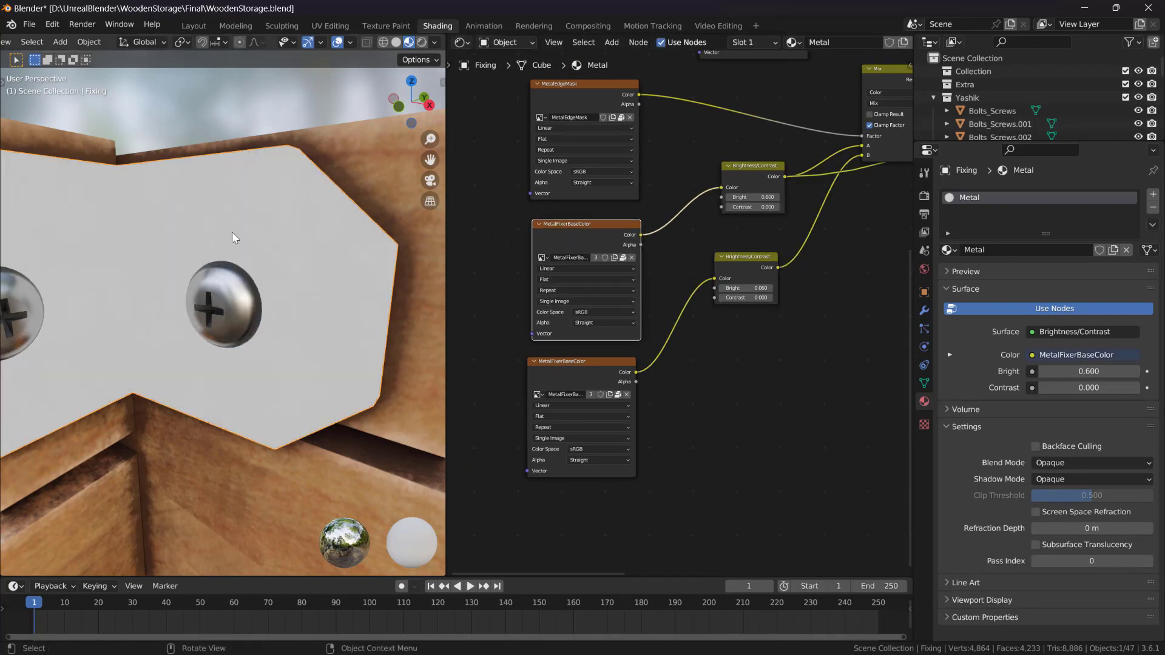
- Preview the MetalEdgeMask texture on the corner fixing and inspect its edges
middle_click_drag(548, 118, 540, 204)
left_click(552, 184, "ctrl+shift")
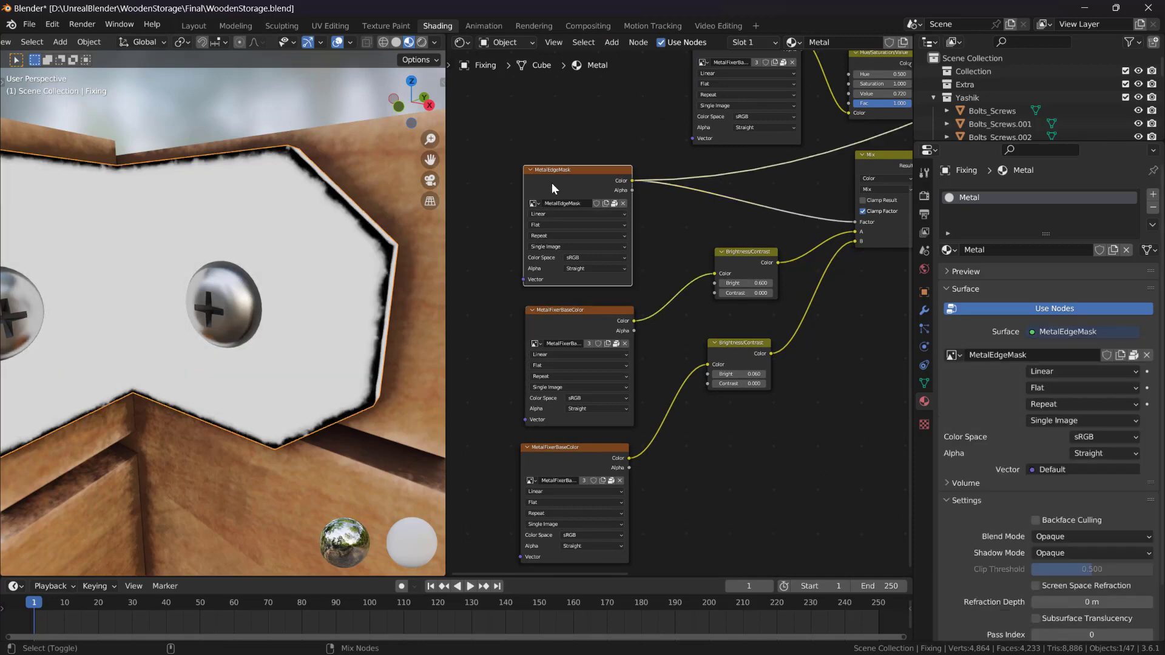
middle_click_drag(346, 274, 428, 221)
scroll(686, 312, "down", 4)
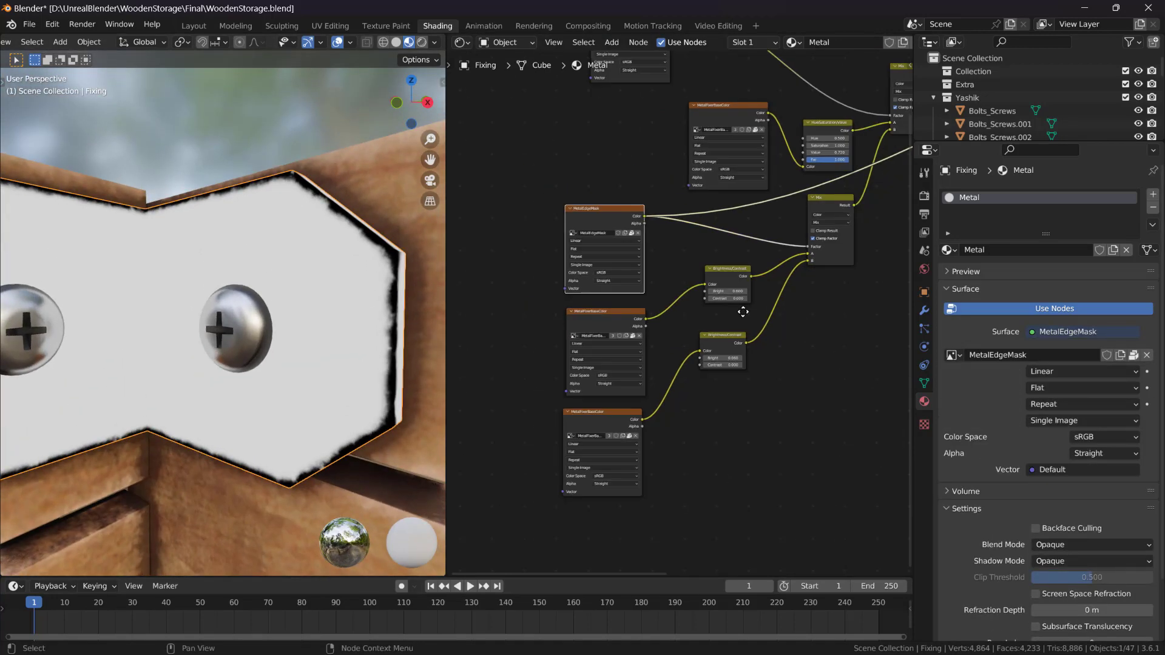
- Examine the edge mask's connections and preview the lower Mix node that blends the two Brightness/Contrast outputs
middle_click_drag(745, 309, 601, 342)
scroll(610, 340, "up", 5)
left_click(709, 185)
left_click_drag(689, 185, 690, 194)
middle_click_drag(755, 347, 731, 574)
scroll(757, 447, "up", 3)
middle_click_drag(590, 428, 630, 355)
scroll(658, 382, "down", 5)
scroll(679, 325, "up", 1)
middle_click_drag(686, 394, 679, 325)
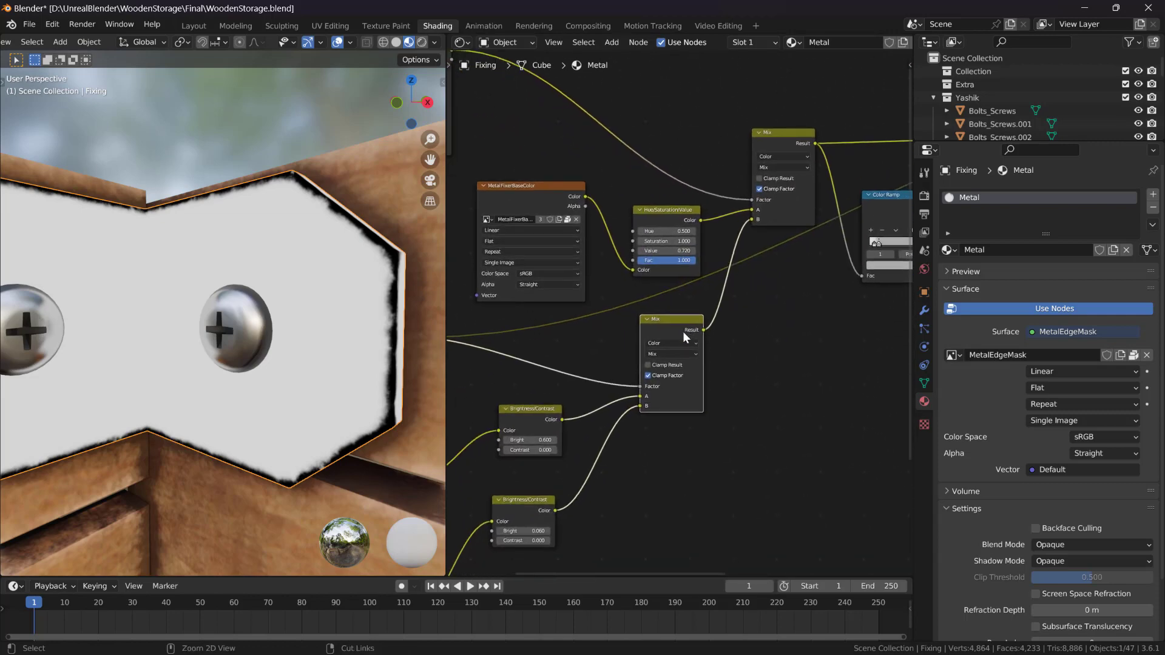
scroll(679, 328, "down", 1)
left_click(676, 325, "ctrl+shift")
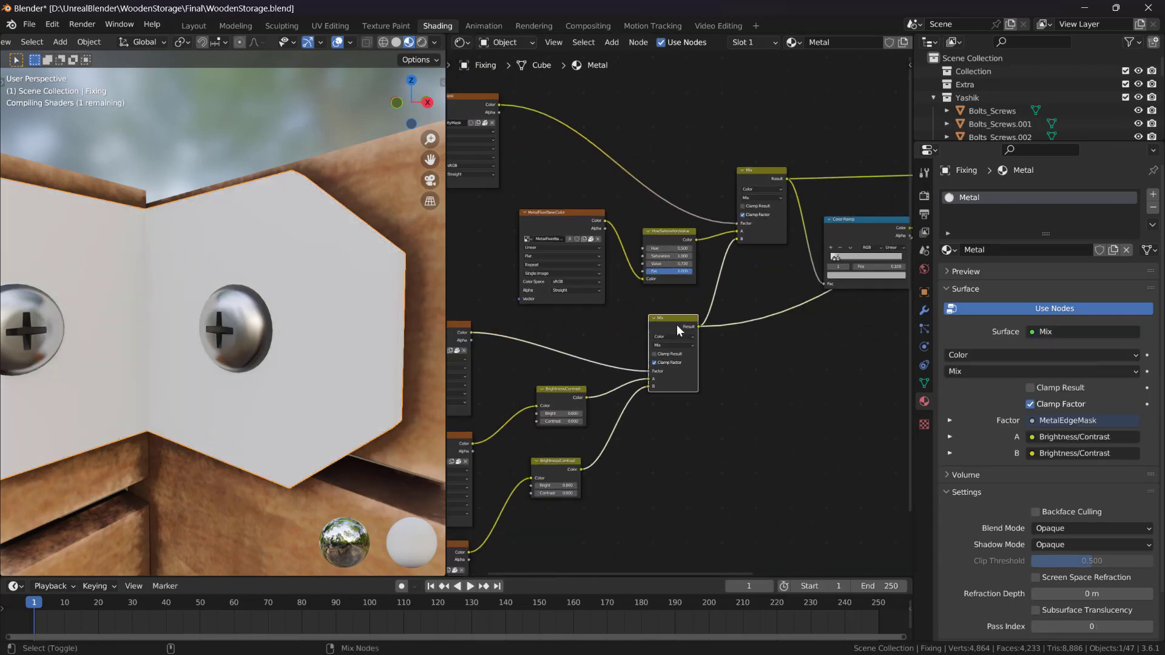
- Preview the Hue/Saturation/Value node that feeds the upper Mix node
middle_click_drag(662, 299, 678, 392)
scroll(691, 388, "up", 1)
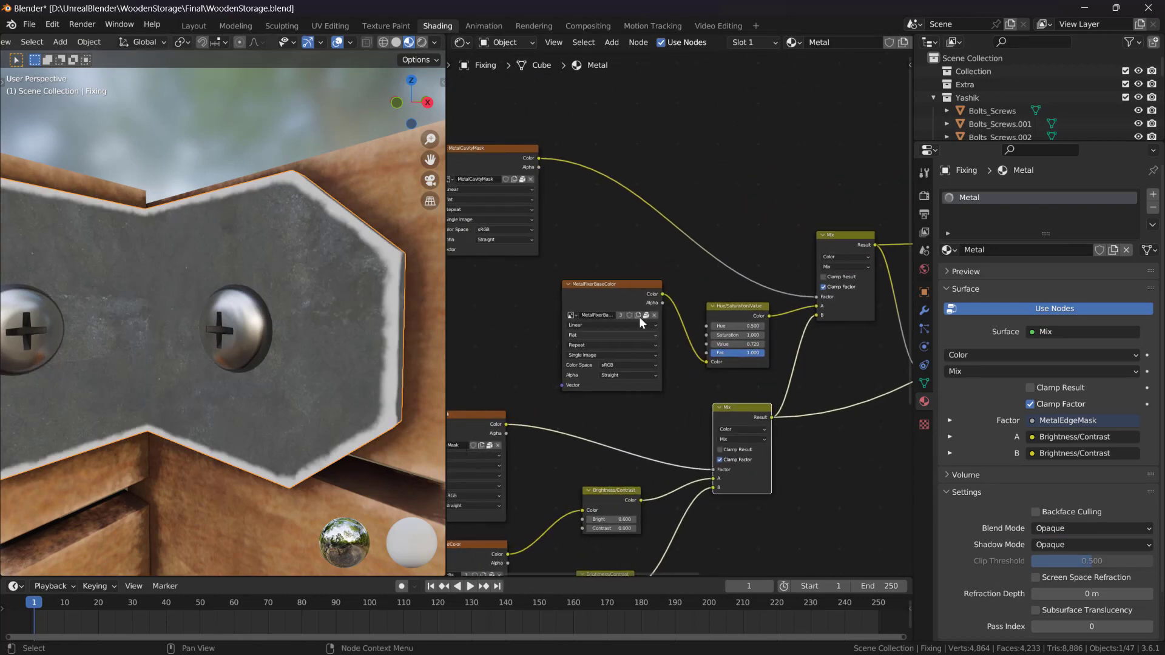
left_click(748, 317, "ctrl+shift")
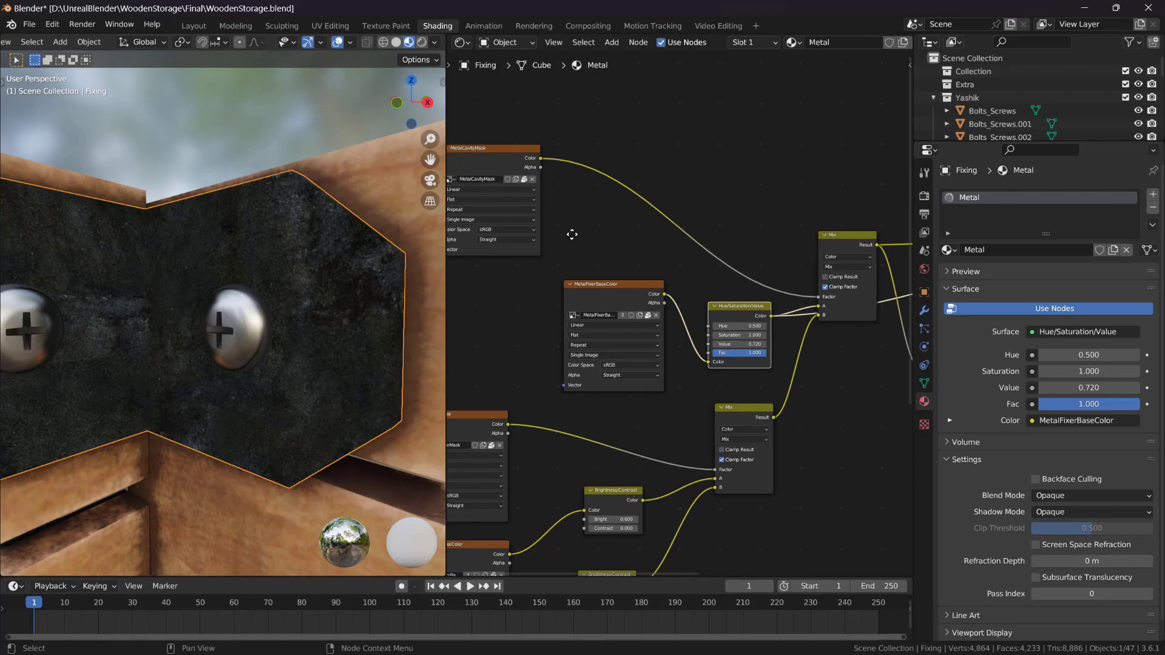
- Preview the MetalCavityMask and MetalFixerBaseColor textures and the lower Mix node on the corner fixing to compare what the upper Mix node blends
middle_click_drag(674, 302, 697, 294)
left_click(497, 157, "ctrl+shift")
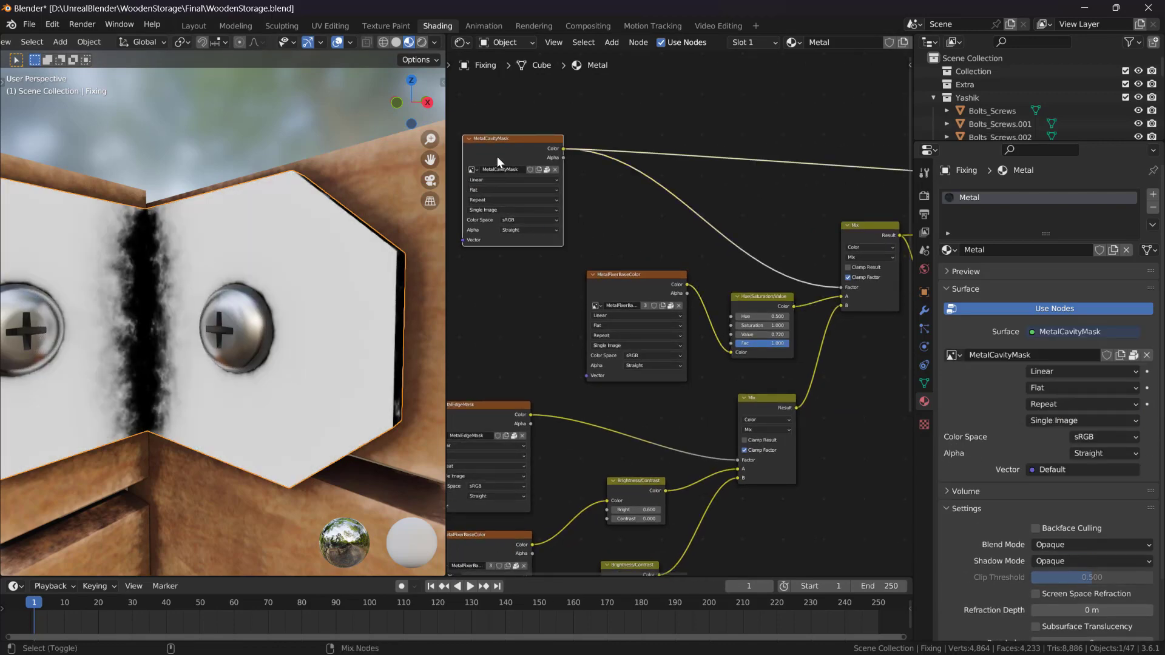
left_click(635, 275, "ctrl+shift")
middle_click_drag(665, 380, 651, 340)
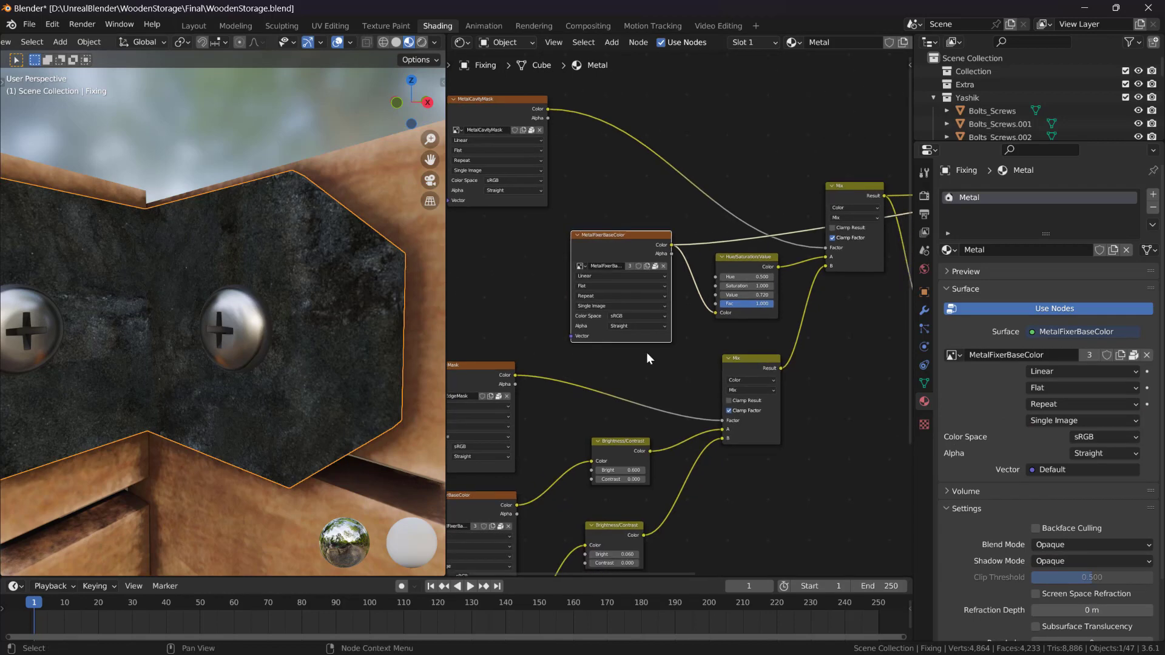
left_click(495, 115, "ctrl+shift")
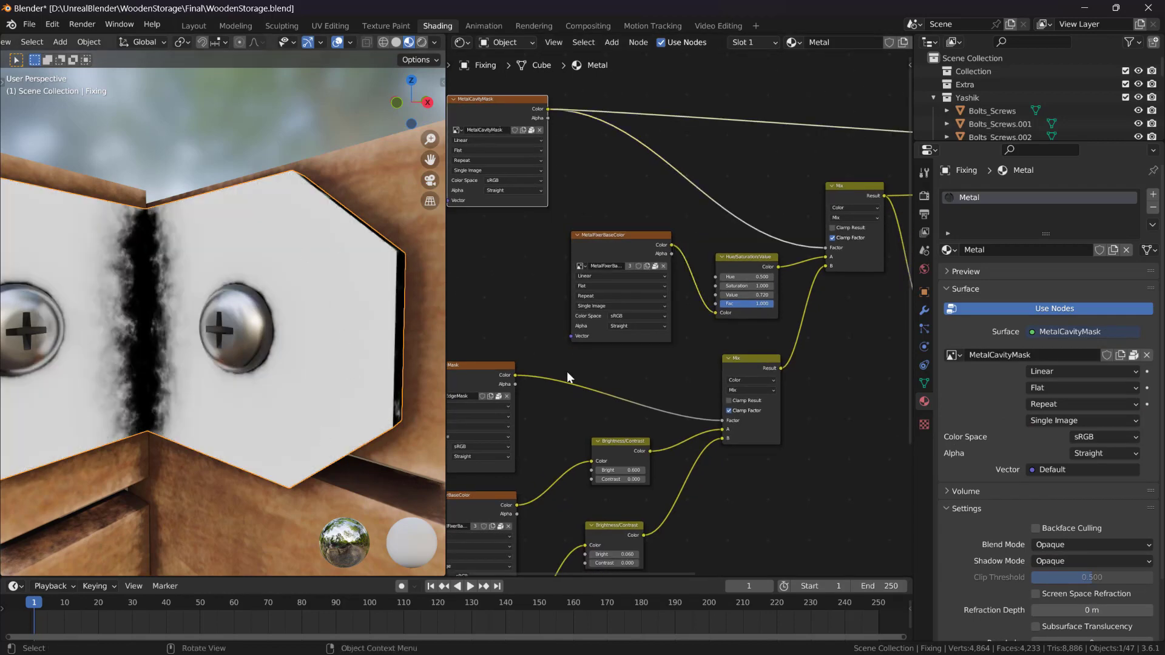
left_click(755, 363, "ctrl+shift")
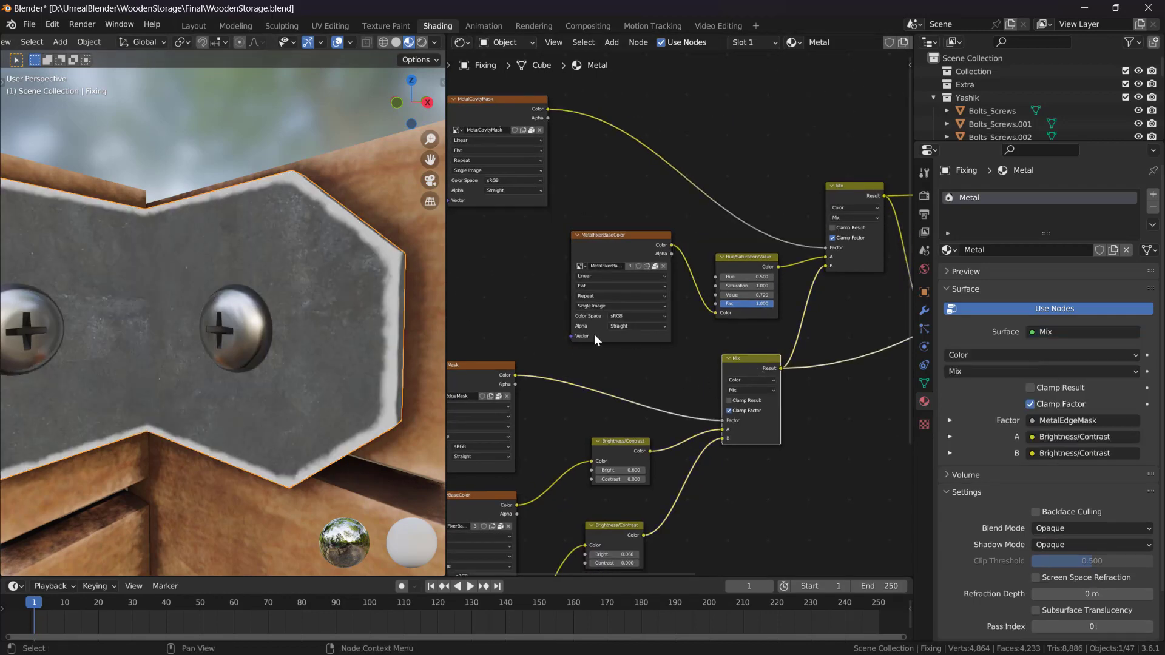
middle_click_drag(638, 358, 659, 354)
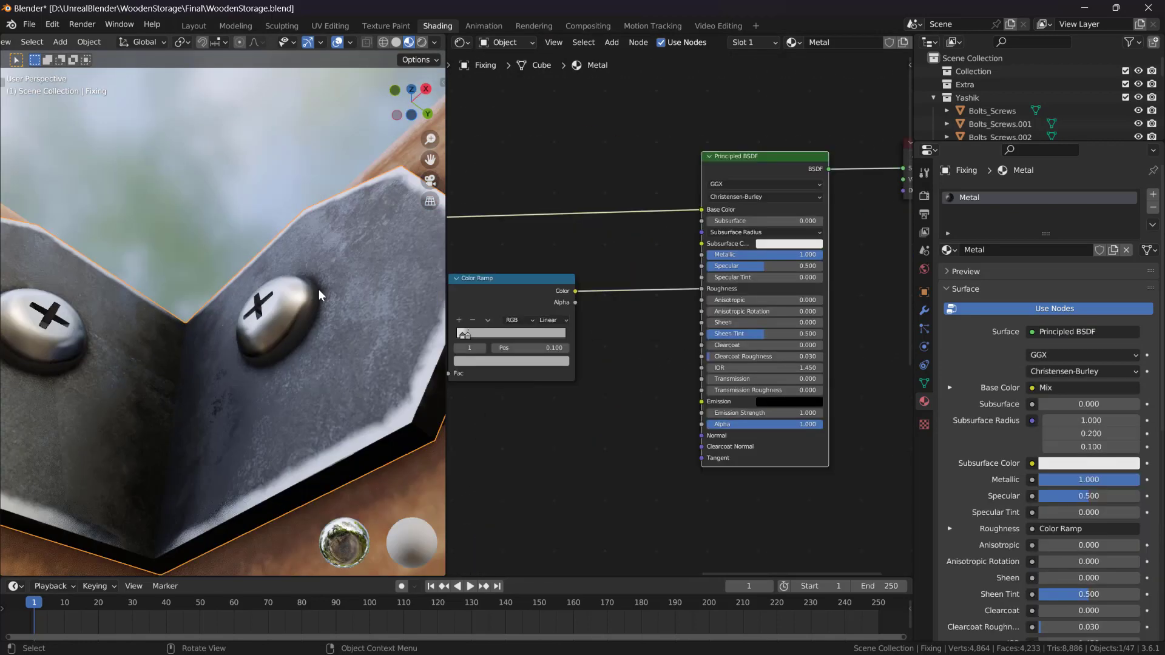
- Inspect the complete Metal material on the corner fixing from several angles and distances
scroll(307, 308, "down", 3)
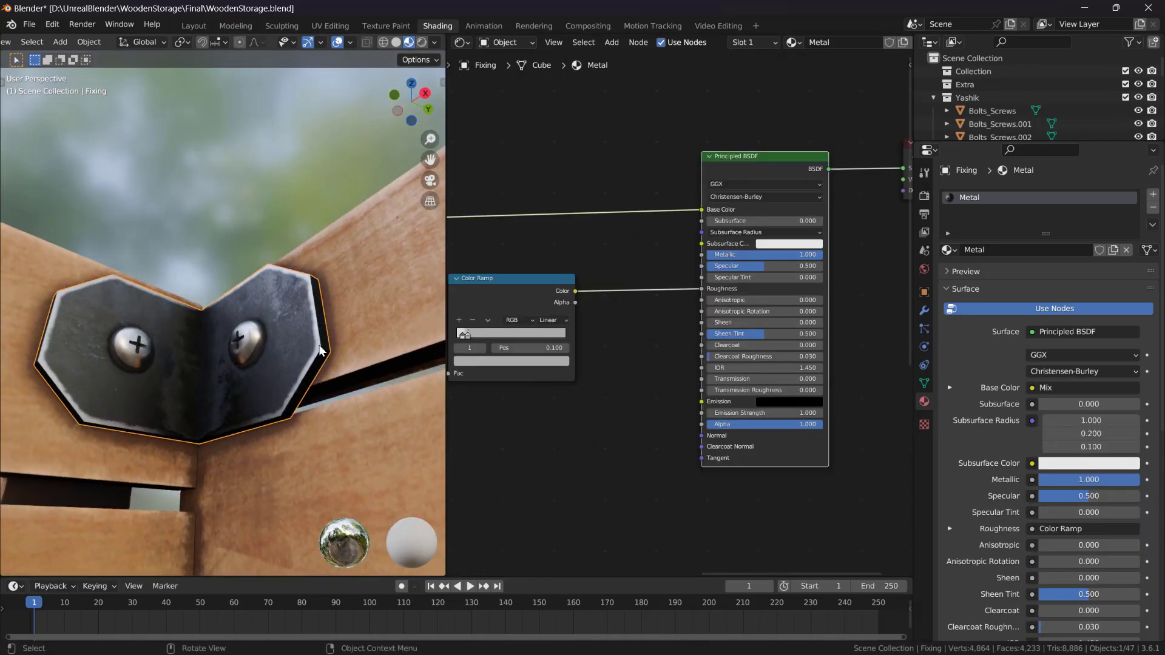
middle_click_drag(306, 308, 270, 307)
scroll(640, 307, "down", 3)
mouse_move(640, 307)
middle_mouse_down()
mouse_move(671, 333)
mouse_move(685, 326)
mouse_move(668, 311)
middle_mouse_up()
scroll(667, 311, "up", 3)
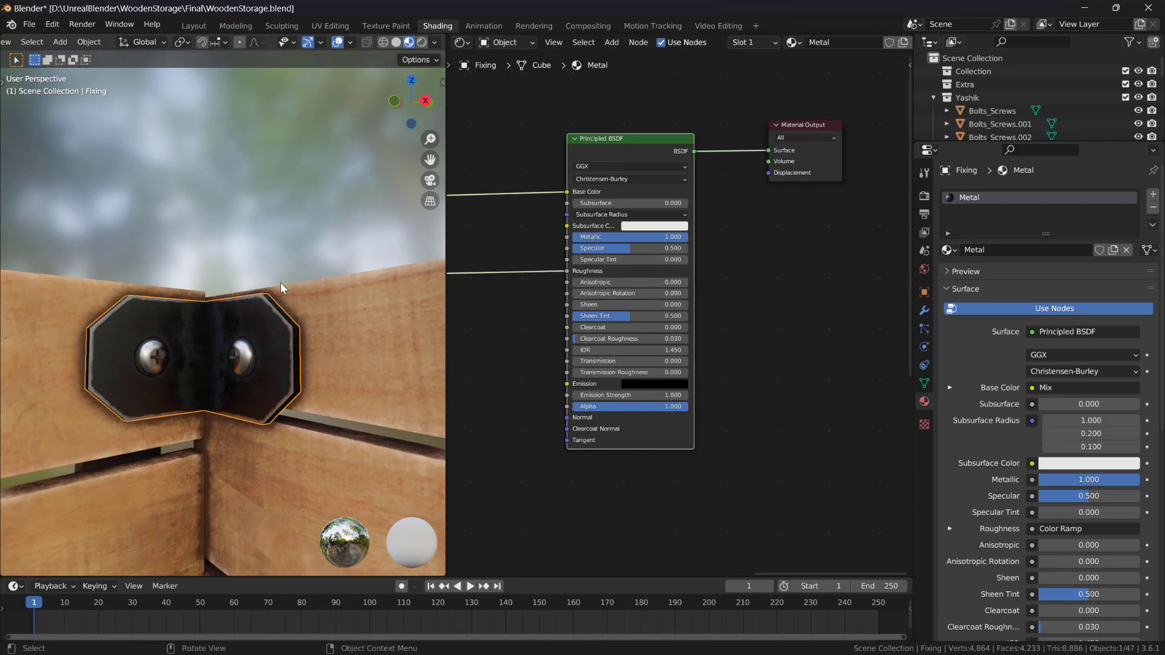
- Show the model in solid shading and examine how the Mix and Color Ramp nodes feed the Principled BSDF's base colour and roughness
key("z")
left_click(331, 276)
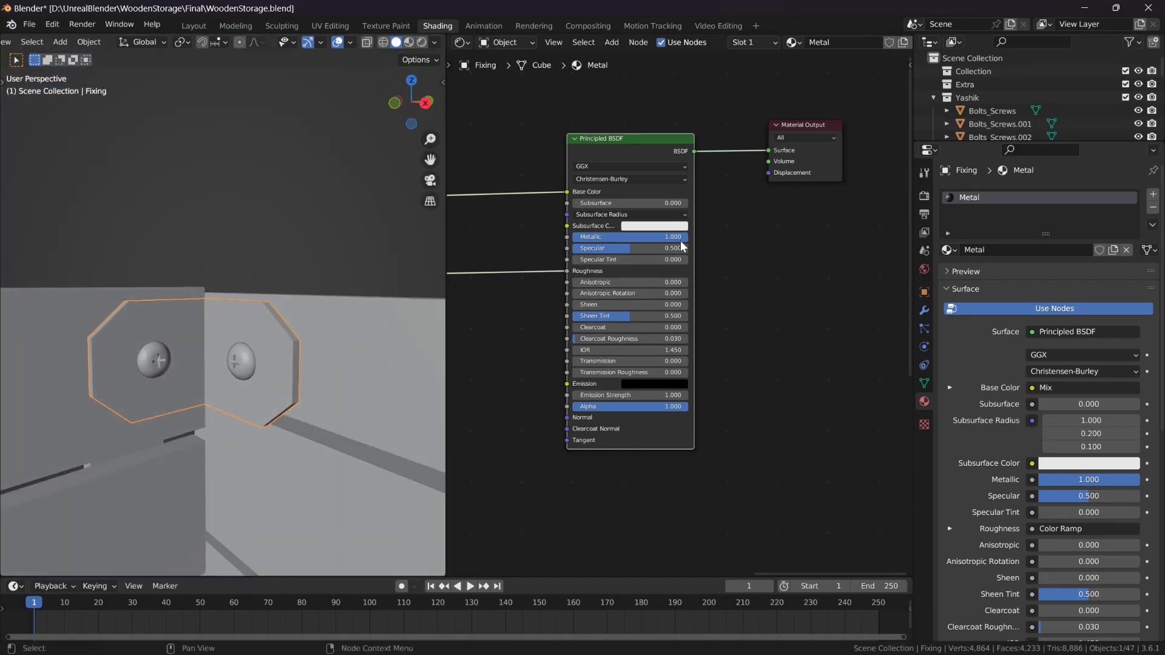
scroll(783, 205, "down", 2)
mouse_move(783, 205)
middle_mouse_down()
mouse_move(755, 220)
mouse_move(691, 173)
middle_mouse_up()
middle_click_drag(634, 215, 877, 247)
scroll(748, 259, "up", 6)
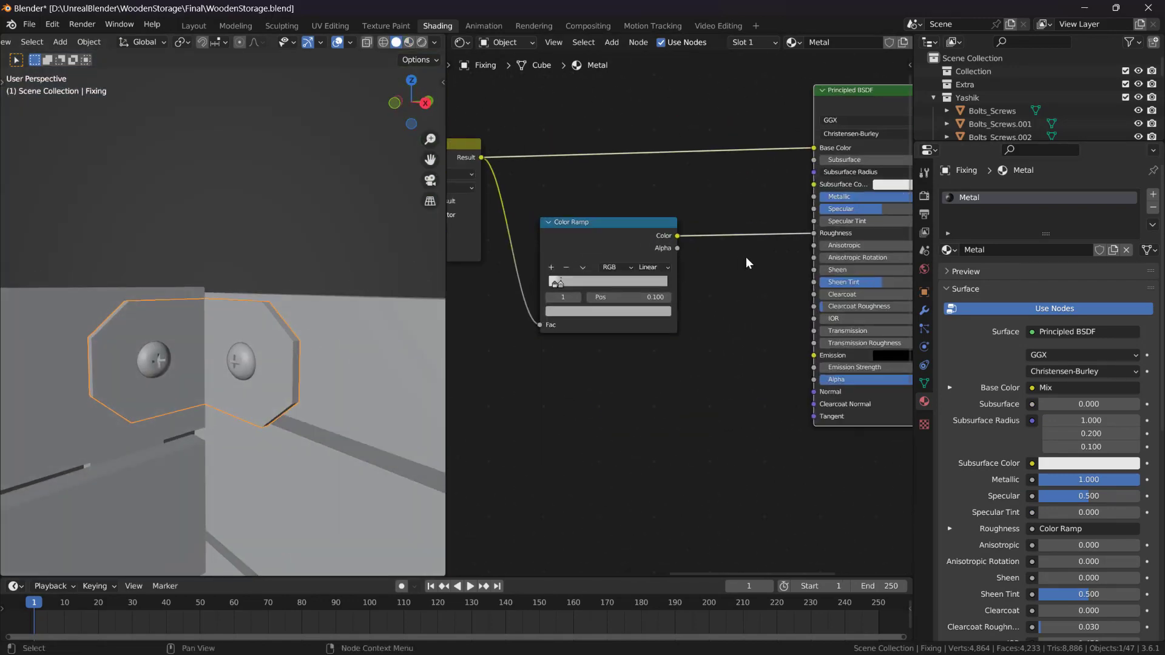
middle_click_drag(749, 258, 667, 289)
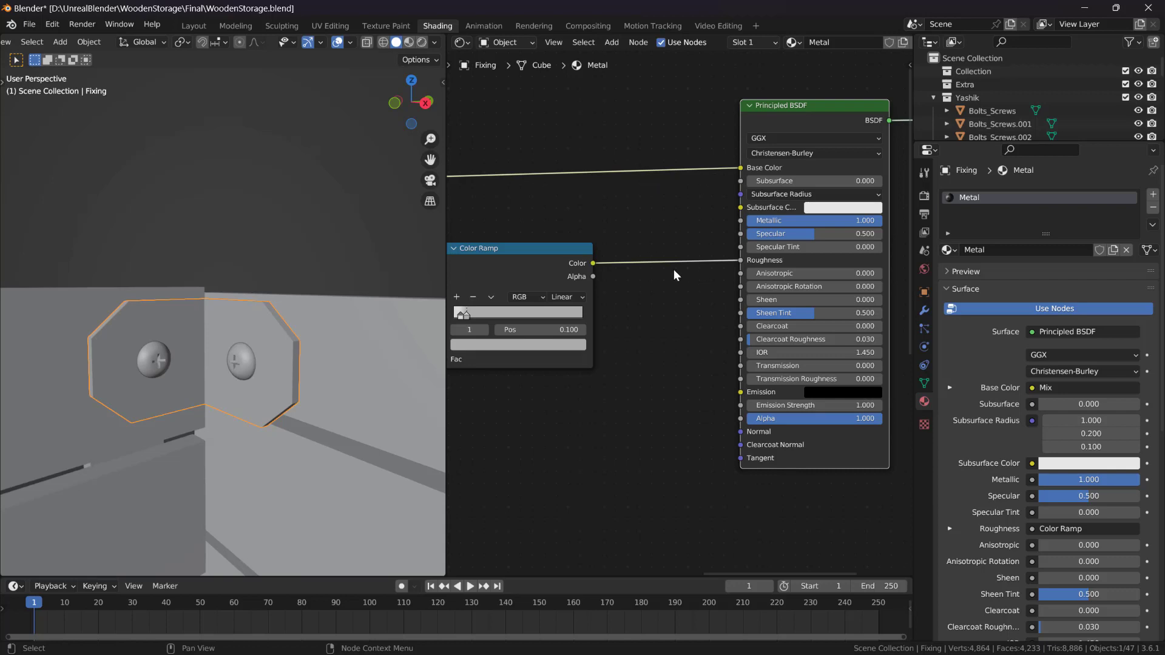
scroll(674, 270, "down", 2)
middle_click_drag(827, 320, 738, 311)
scroll(670, 177, "up", 2)
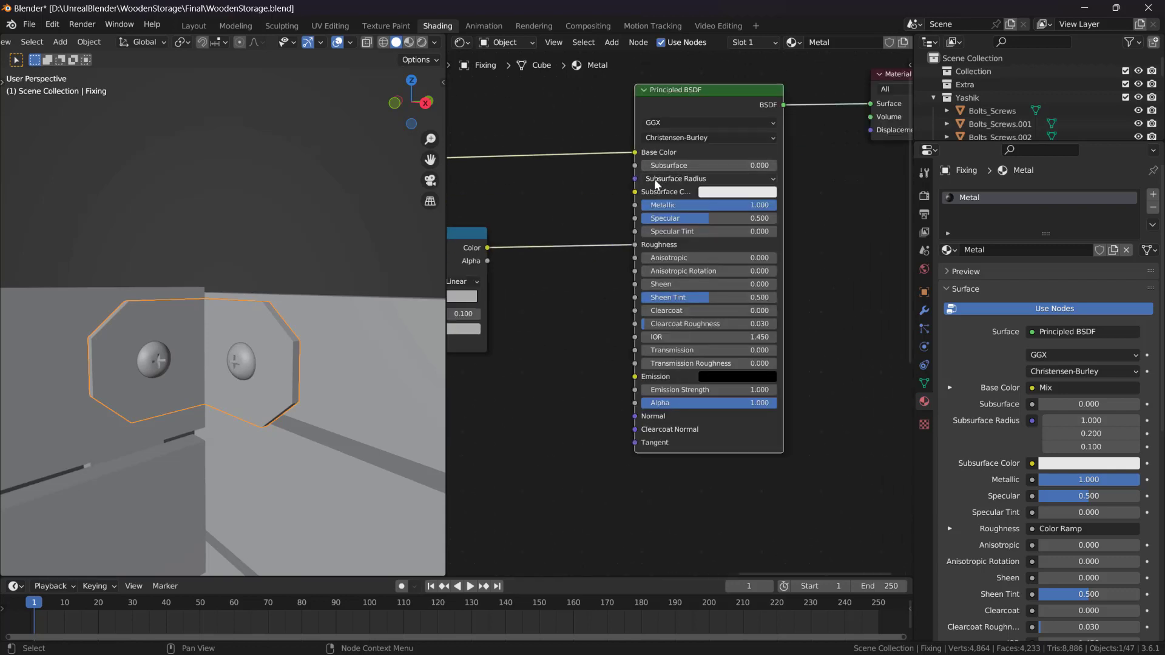
scroll(654, 180, "down", 2)
middle_click_drag(602, 359, 631, 275)
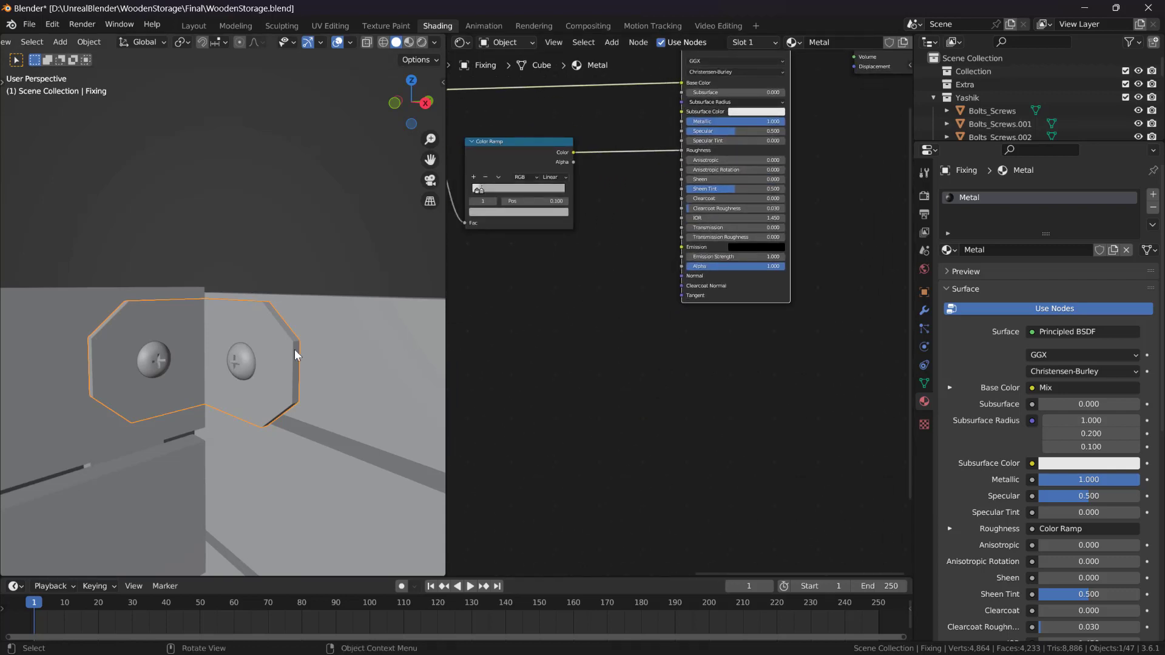
- Try a Bump node on the Principled BSDF's Normal input with a strength of 0.12, and delete the node
mouse_move(331, 344)
middle_mouse_down()
mouse_move(331, 310)
mouse_move(329, 339)
middle_mouse_up()
scroll(738, 301, "up", 2)
middle_click_drag(820, 309, 758, 388)
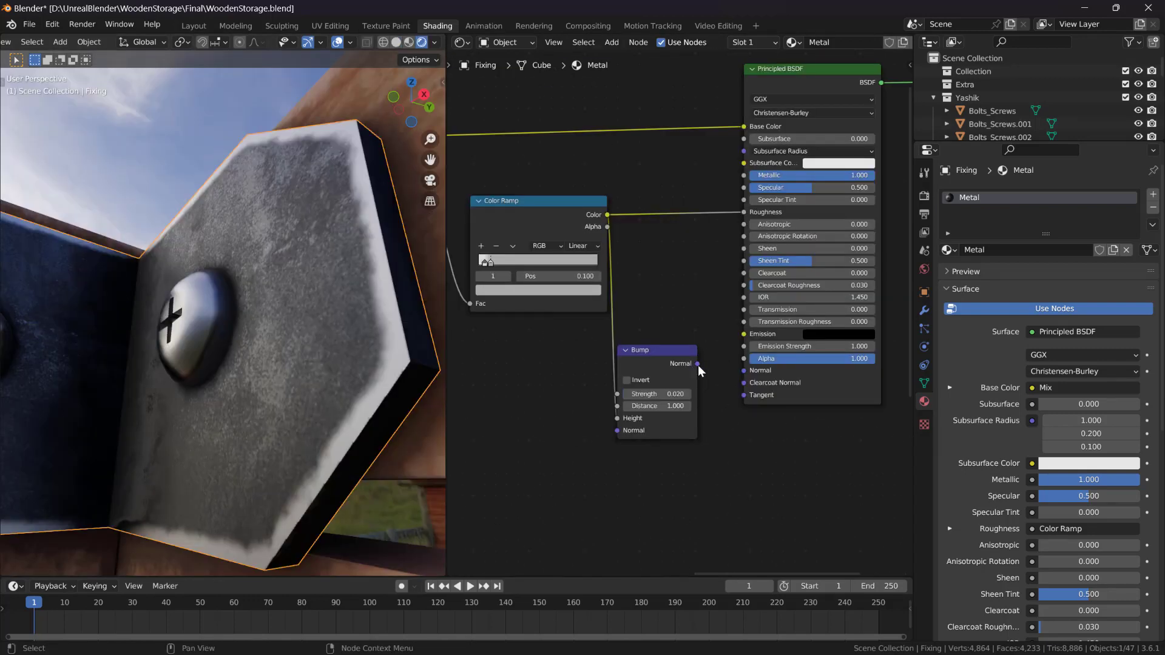
left_click_drag(697, 364, 746, 374)
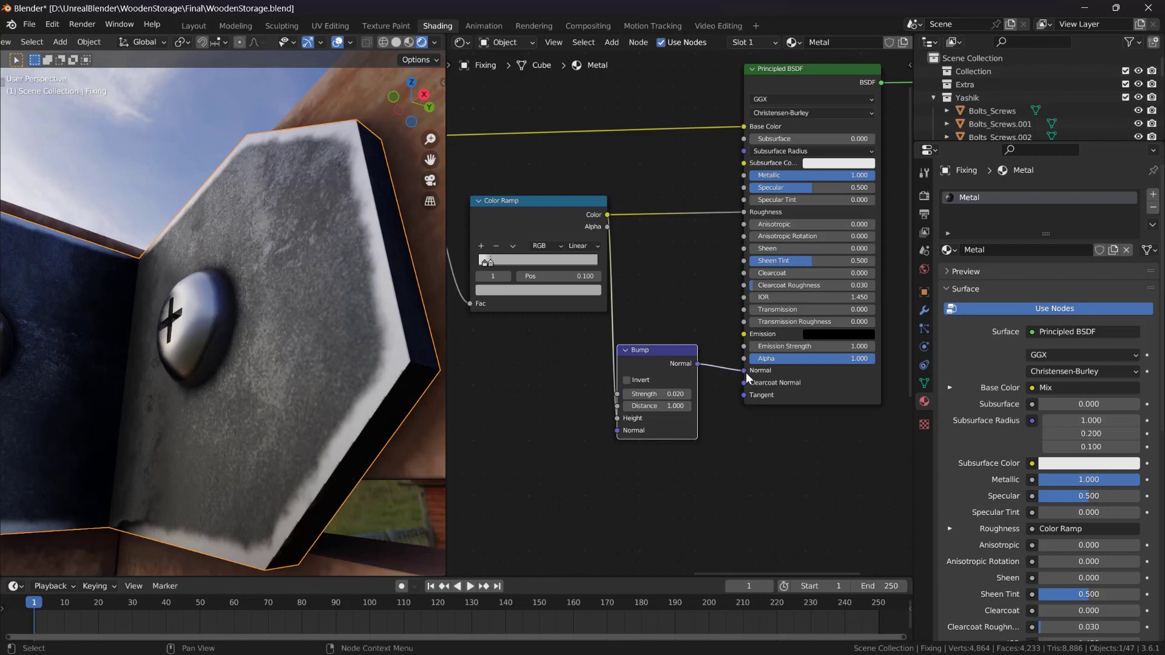
type(".12")
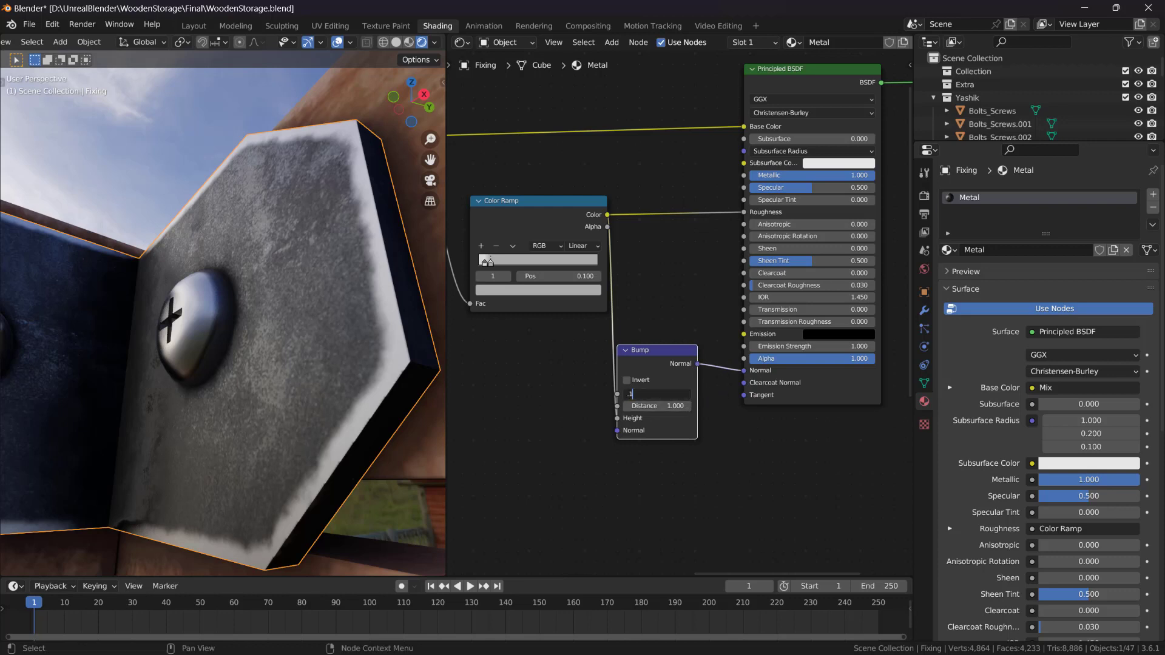
key("Return")
mouse_move(745, 371)
left_mouse_down()
mouse_move(710, 368)
mouse_move(745, 369)
left_mouse_up()
middle_click_drag(198, 318, 238, 308)
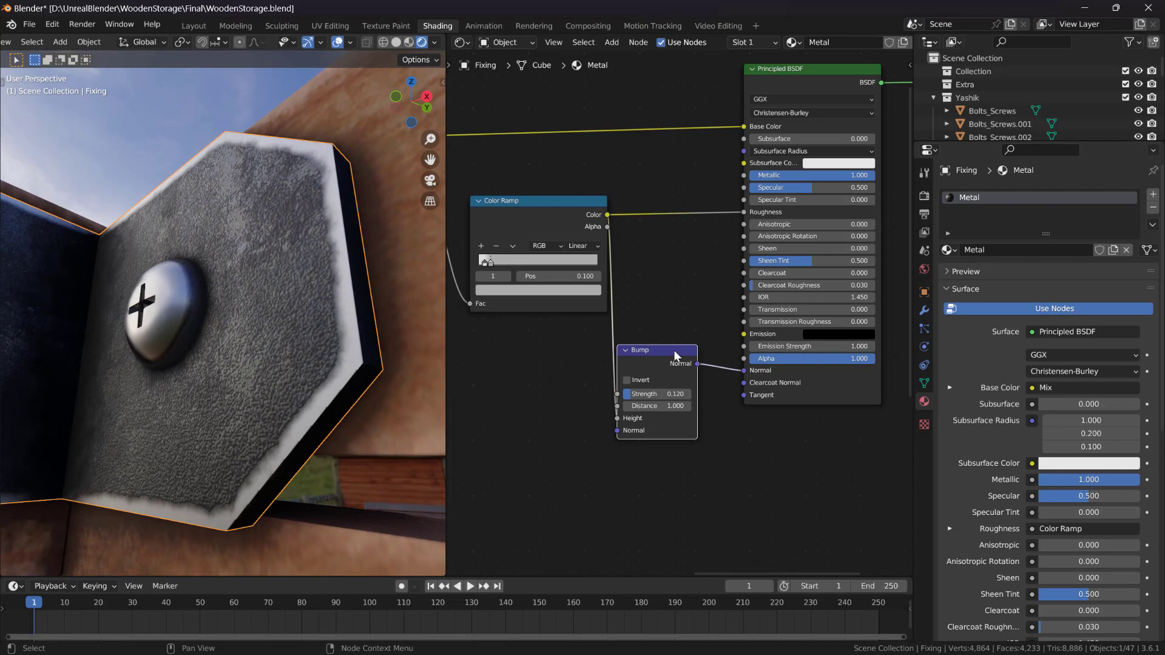
key("x")
- Add an Image Texture node above the Color Ramp
scroll(672, 298, "down", 3)
key("shift+a")
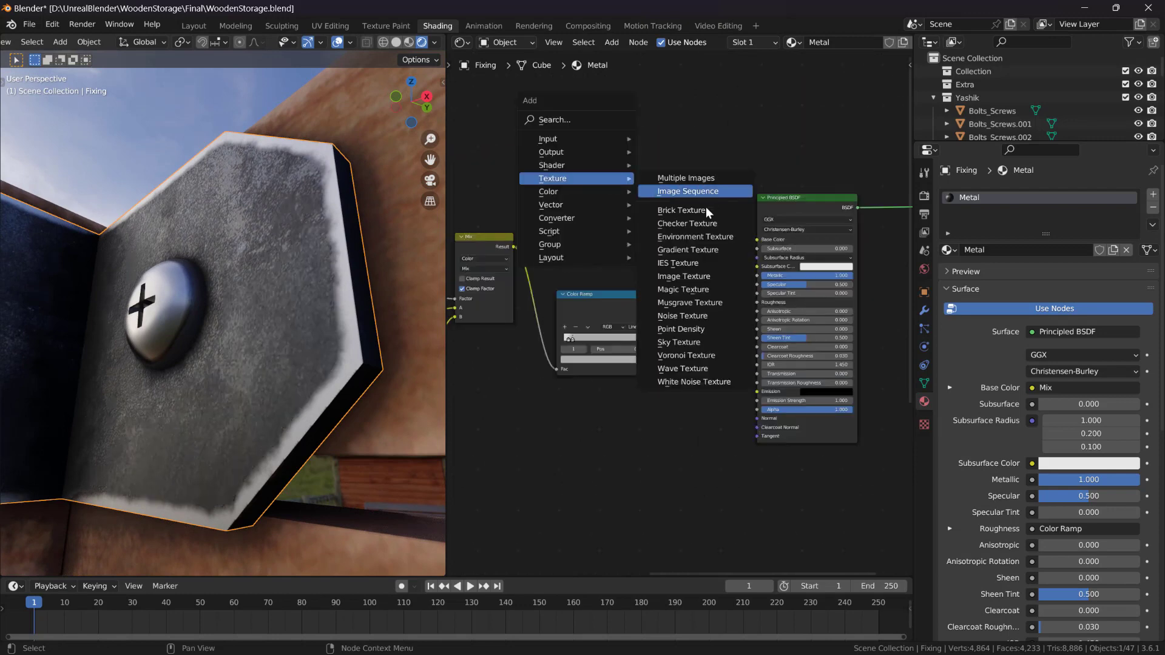
left_click(693, 279)
left_click(625, 207)
scroll(643, 212, "up", 4)
- Create a new image named Metal_BaseColor in the Image Texture node
left_click(642, 193)
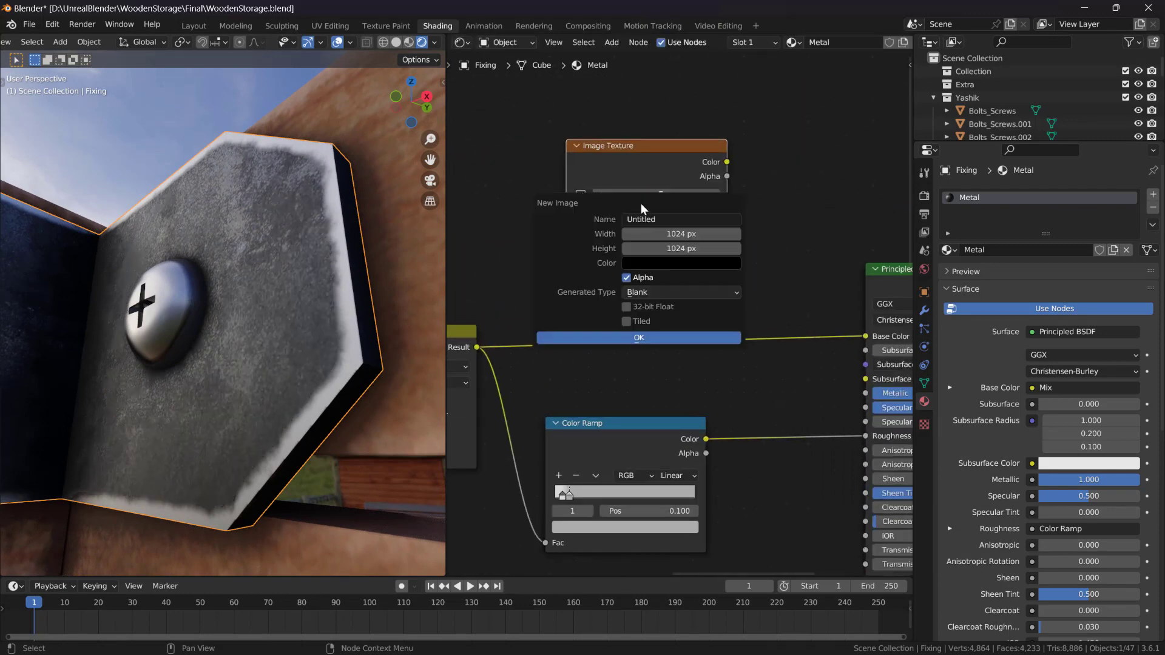
left_click(668, 219)
type("Metal_BaseColor")
key("Return")
left_click(617, 337)
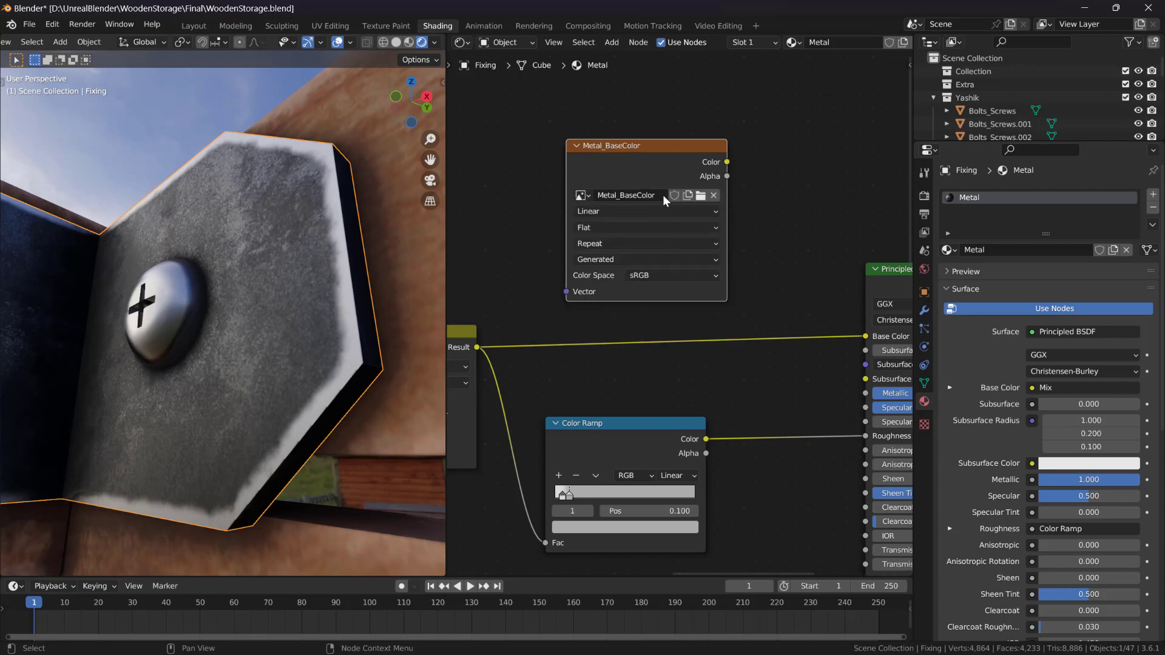
- Switch the 3D view to solid shading and look over the corner fixing and the crate around it
scroll(309, 239, "down", 5)
middle_click_drag(303, 246, 295, 255)
key("z")
left_click(339, 270)
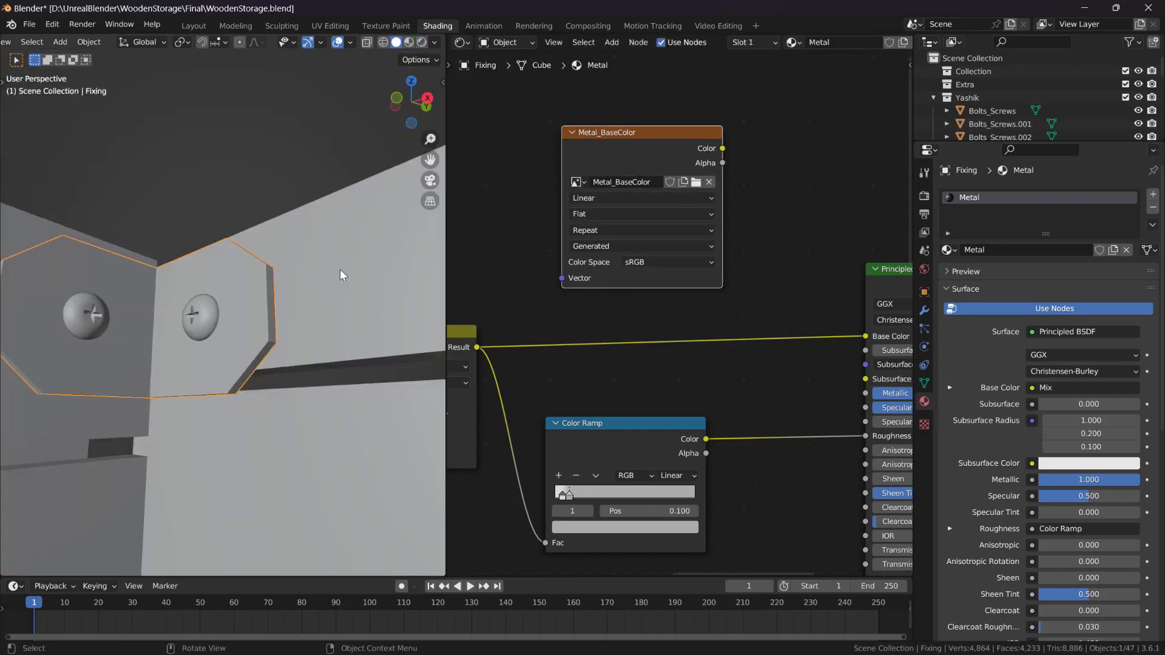
left_click(261, 199)
left_click(242, 259)
scroll(242, 258, "down", 8)
middle_click_drag(260, 302, 308, 280)
scroll(259, 346, "down", 8)
scroll(257, 335, "up", 10)
- Adjust the Metal_BaseColor node's position and add an Emission shader that carries the upper Mix result to the material output
left_click_drag(652, 138, 665, 132)
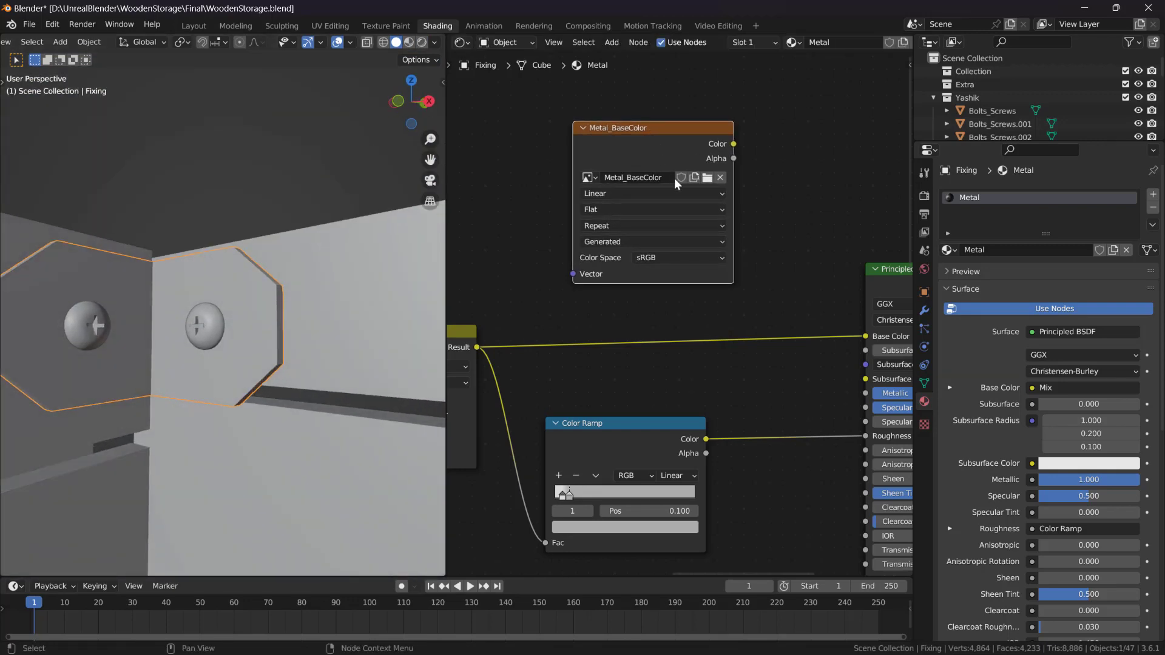
scroll(676, 182, "down", 5)
middle_click_drag(716, 290, 638, 223)
middle_click_drag(702, 251, 724, 269)
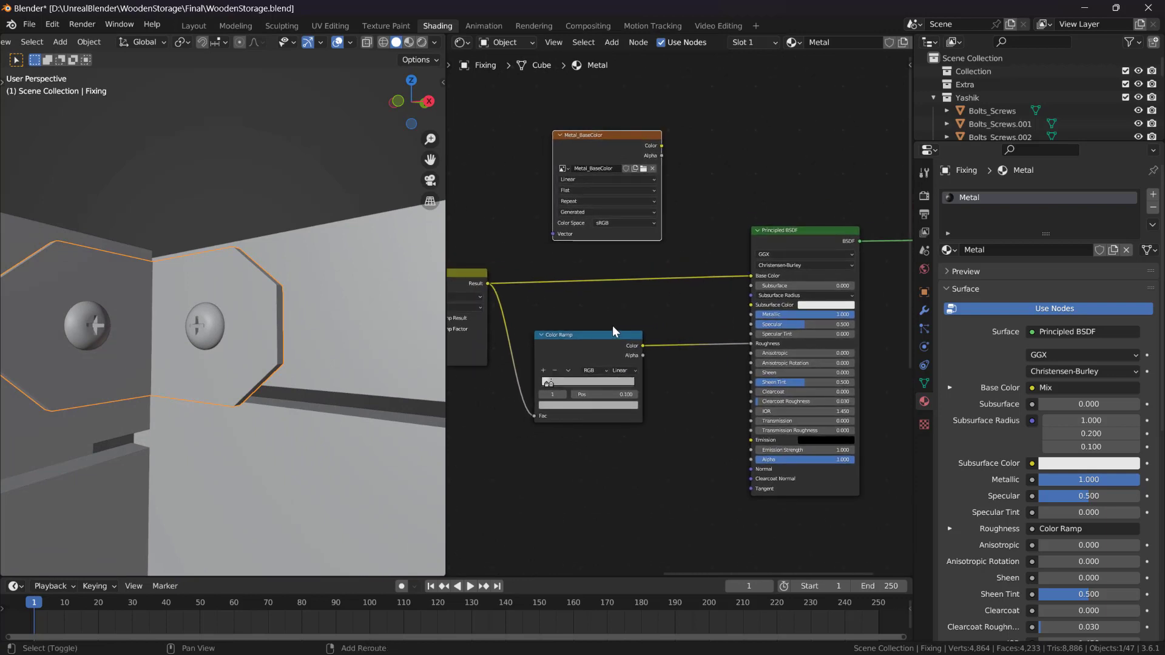
key("shift+a")
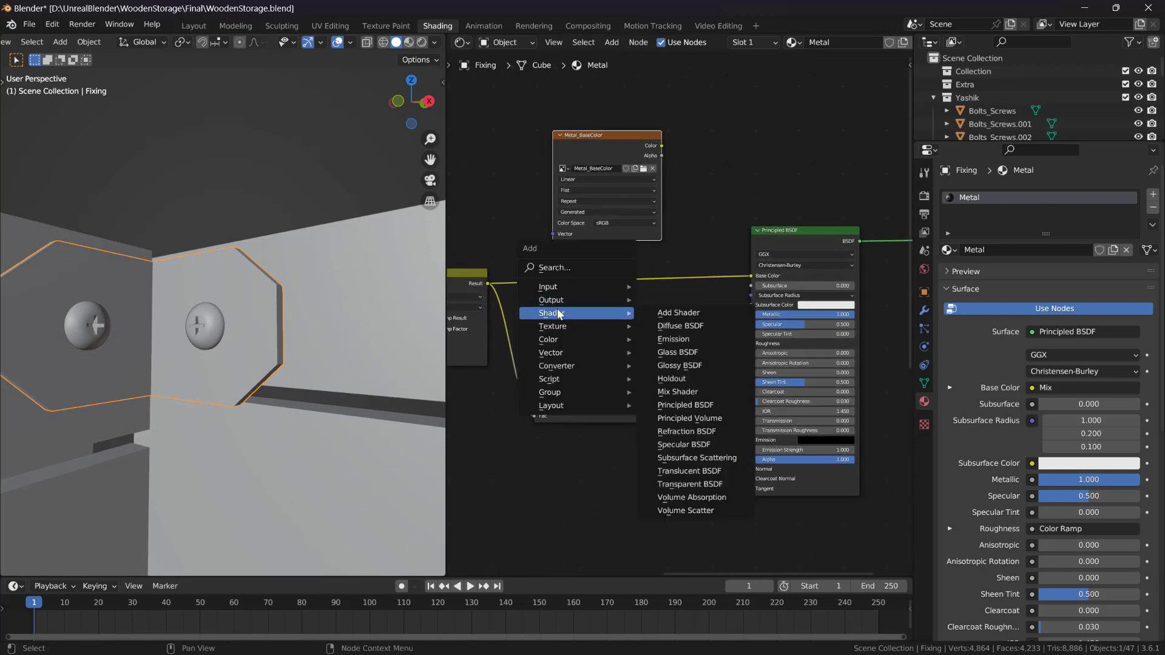
left_click(676, 339)
left_click(657, 262)
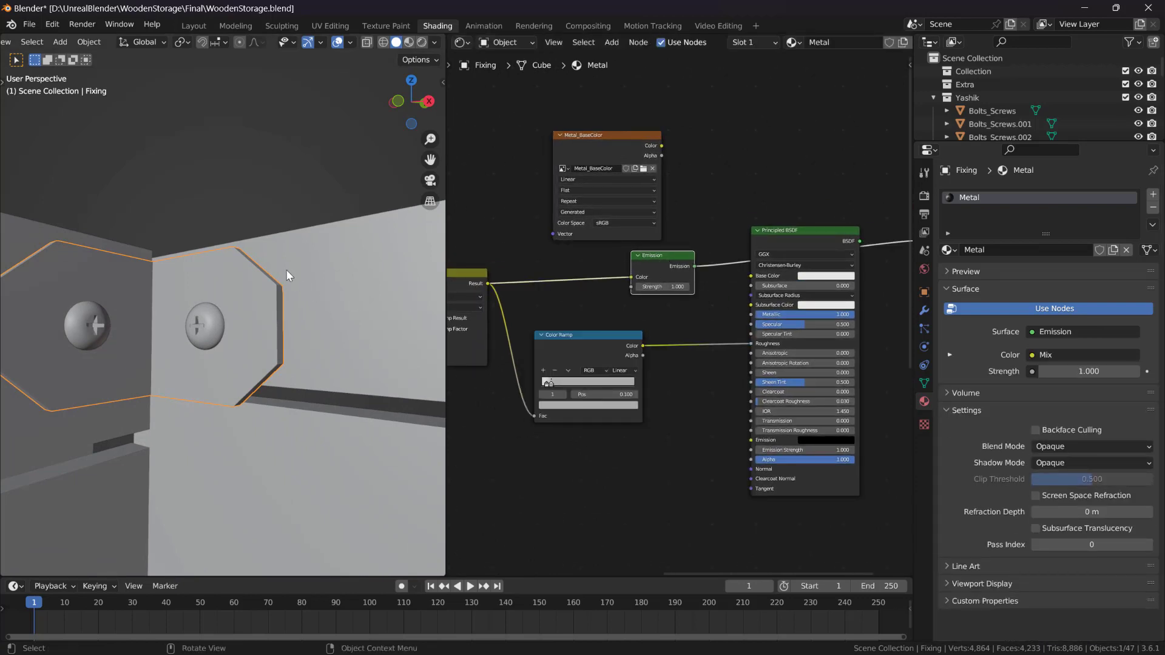
- Check the emission result on the corner fixing in Material Preview and return to solid shading
key("z")
left_click(279, 321)
key("z")
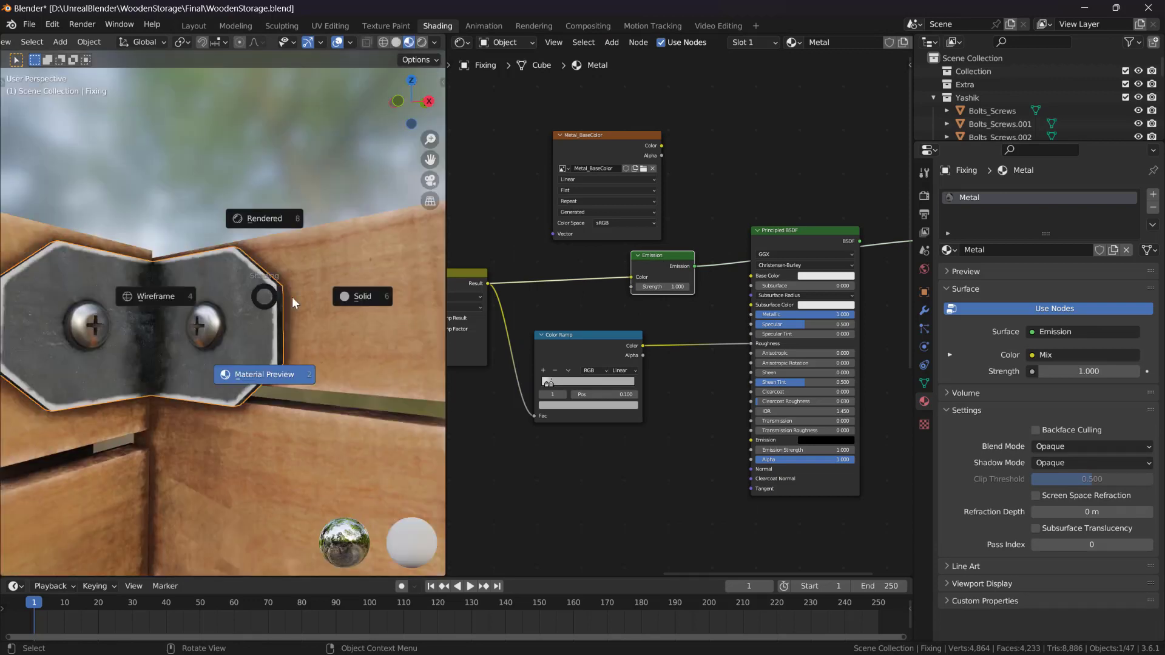
left_click(363, 296)
- Set the render engine to Cycles and bake the Emit pass into the selected Metal_BaseColor image texture
left_click(645, 228)
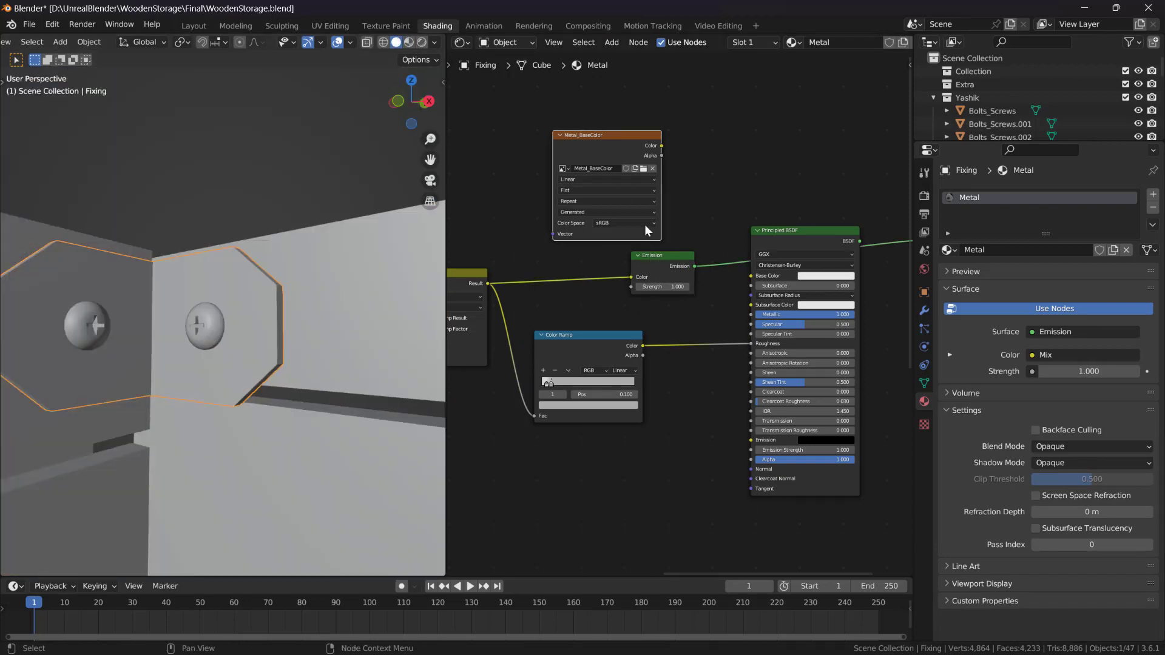
left_click(925, 195)
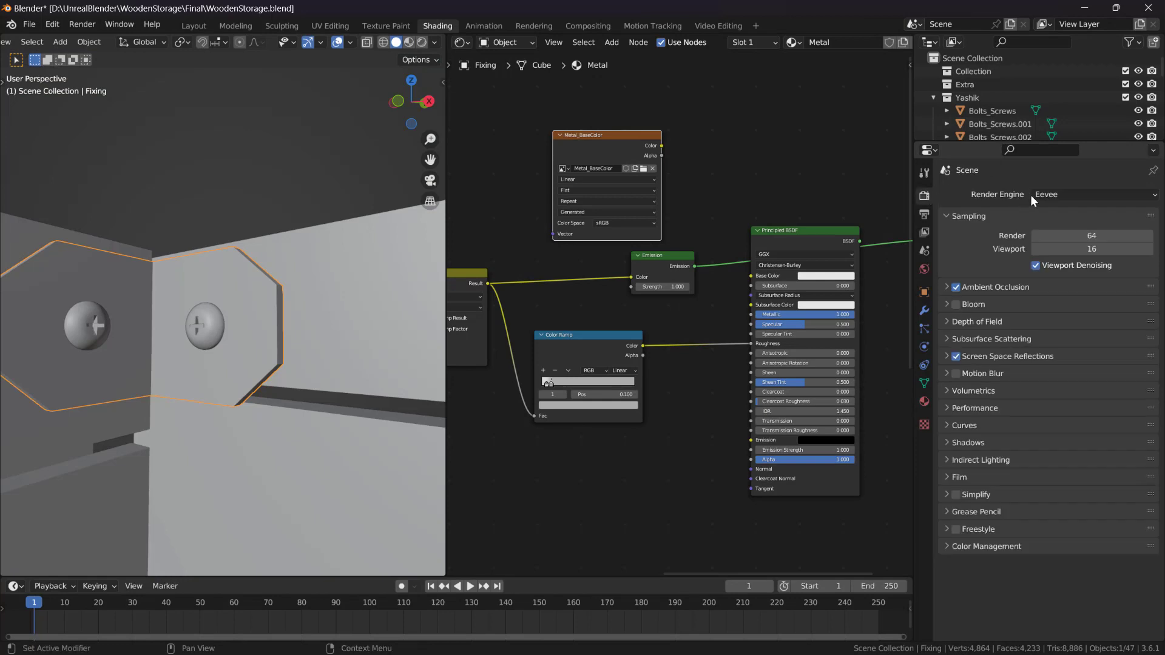
left_click(1043, 194)
left_click(1048, 240)
scroll(1012, 356, "down", 10)
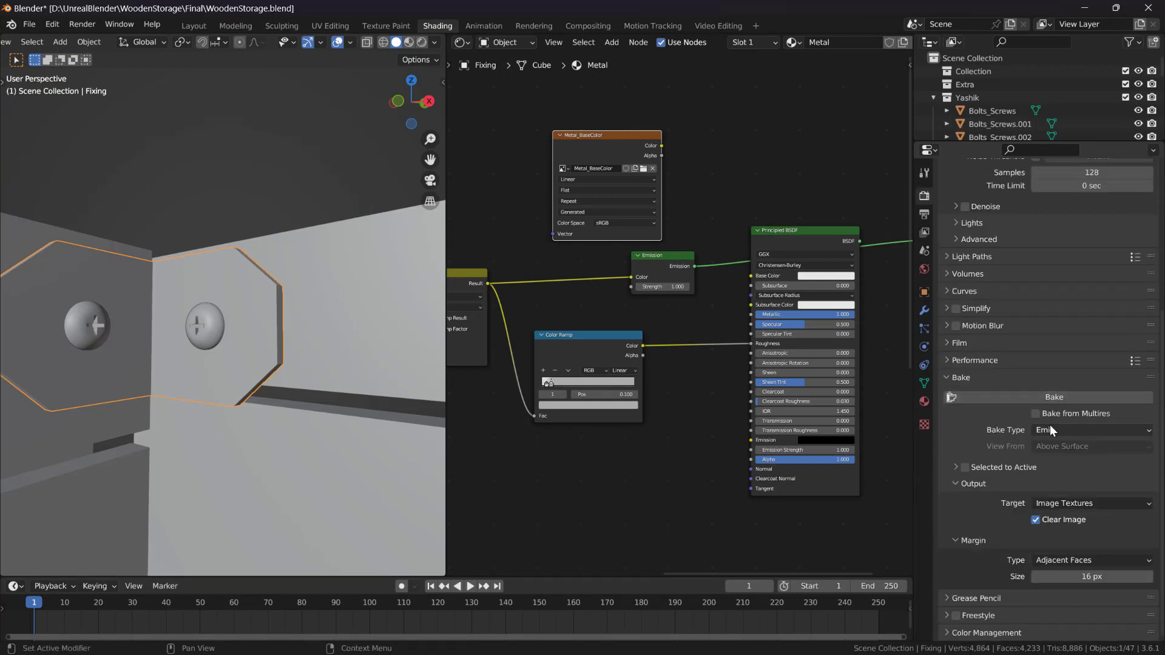
left_click(1058, 395)
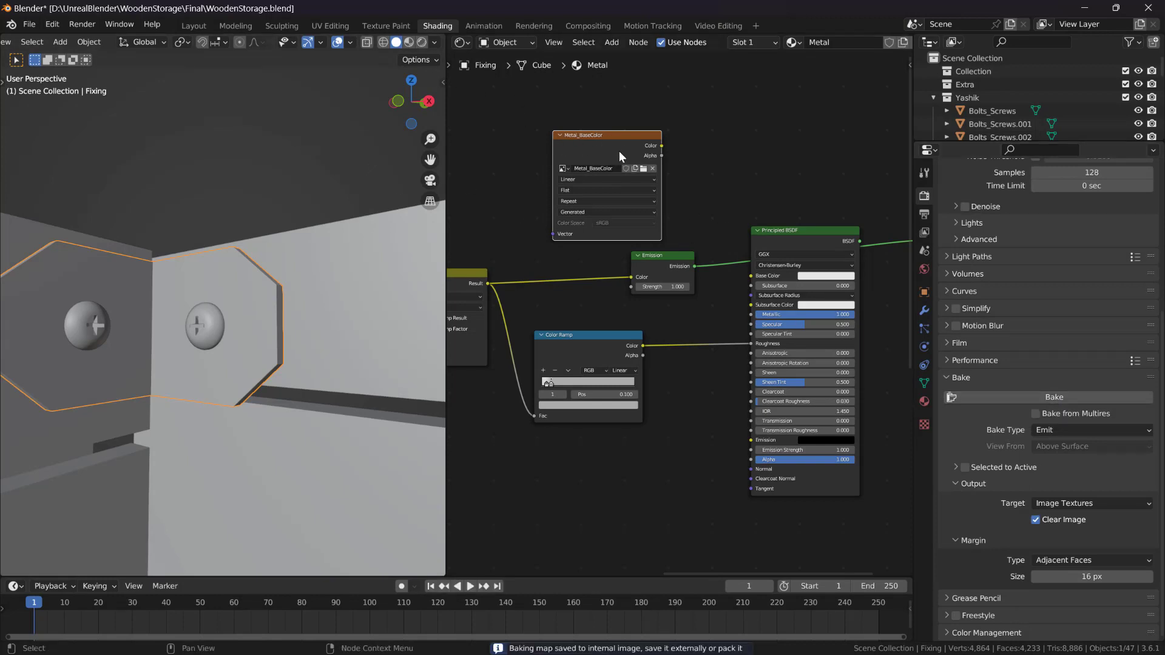
- Save the baked Metal_BaseColor image from the image editor and return to the material's nodes
left_click(319, 25)
left_click(201, 42)
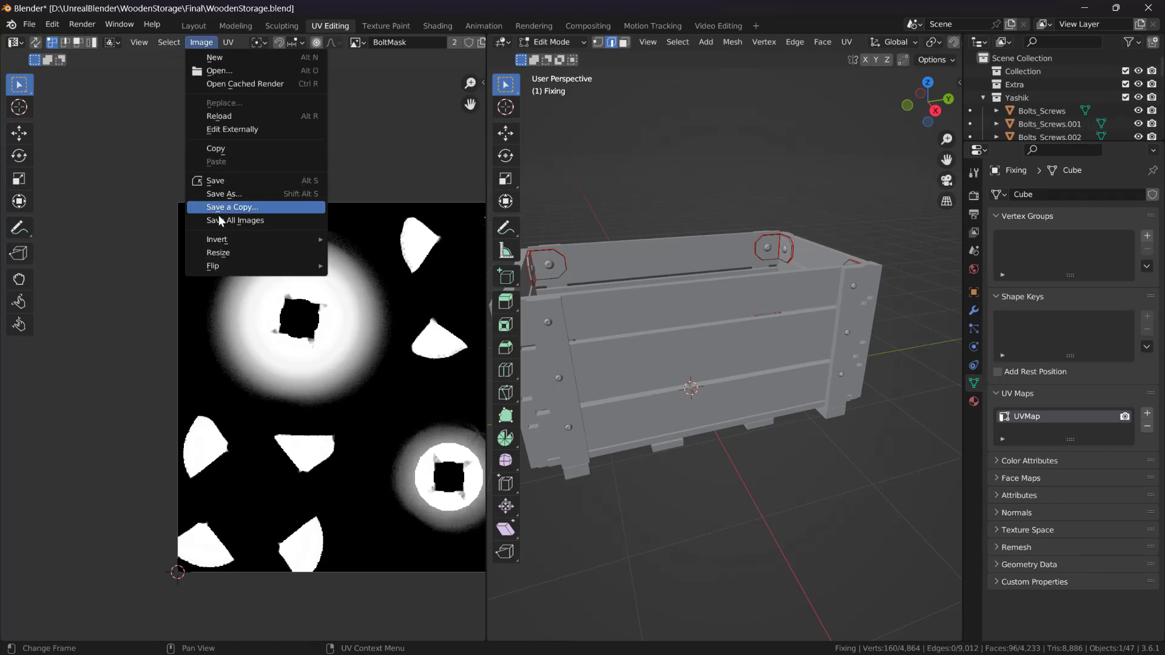
left_click(439, 26)
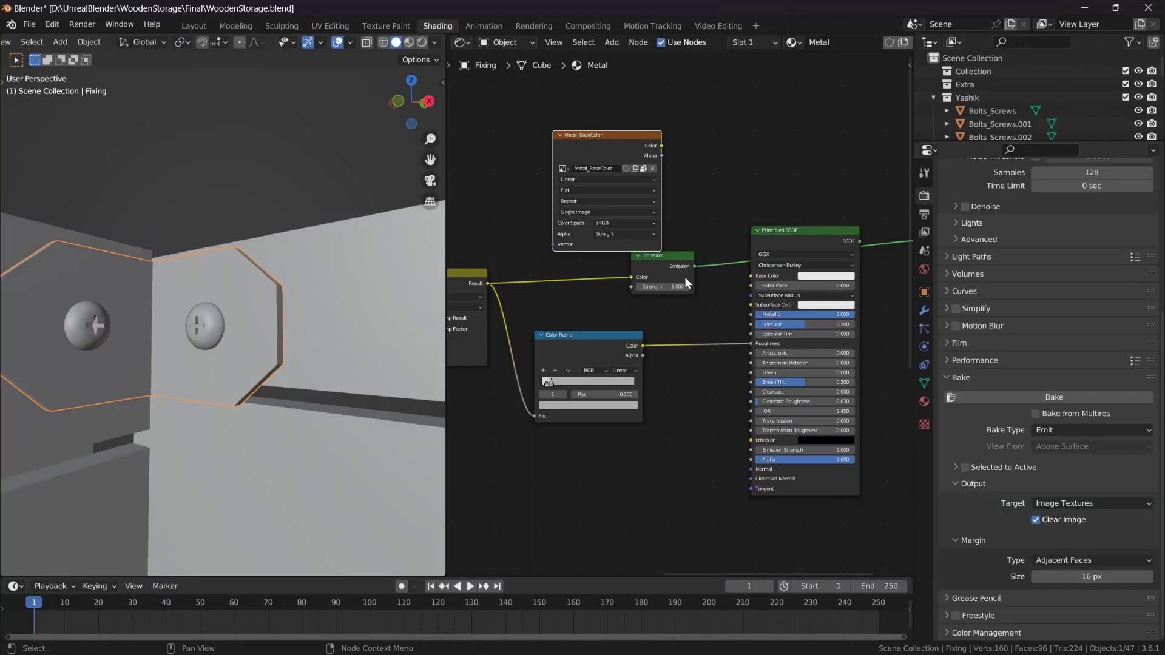
- Move the Metal_BaseColor node clear of the Emission node, and preview the emission output on the corner fixing in Material Preview
left_click_drag(621, 146, 608, 121)
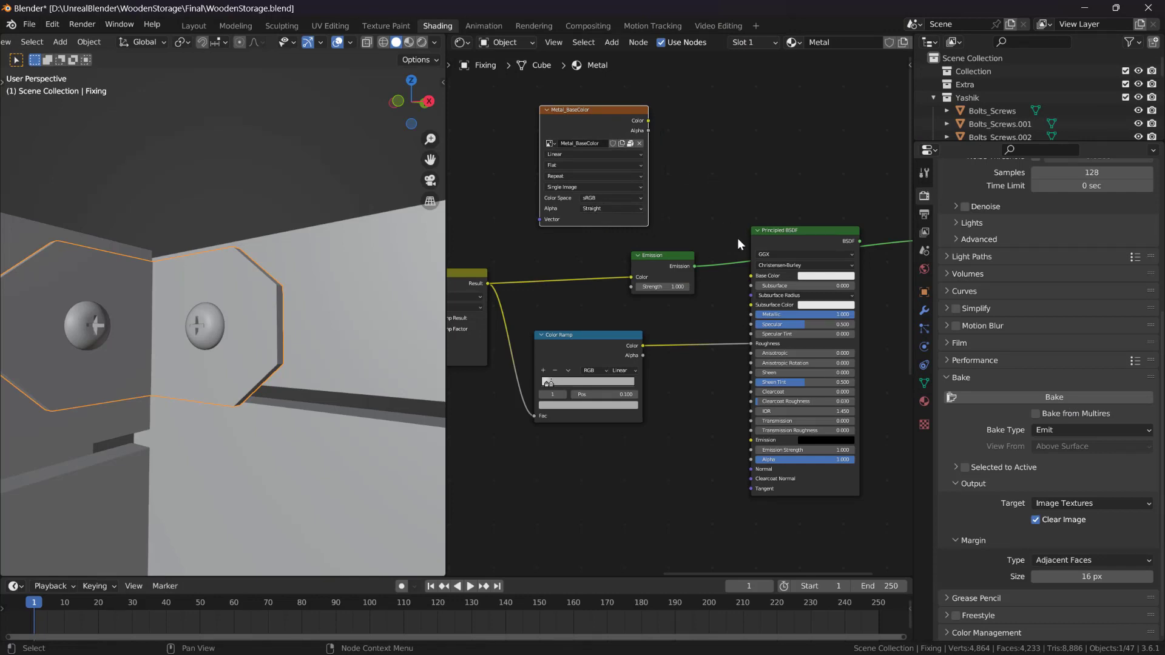
middle_click_drag(738, 239, 714, 217)
middle_click_drag(676, 179, 700, 207)
key("z")
left_click(256, 311)
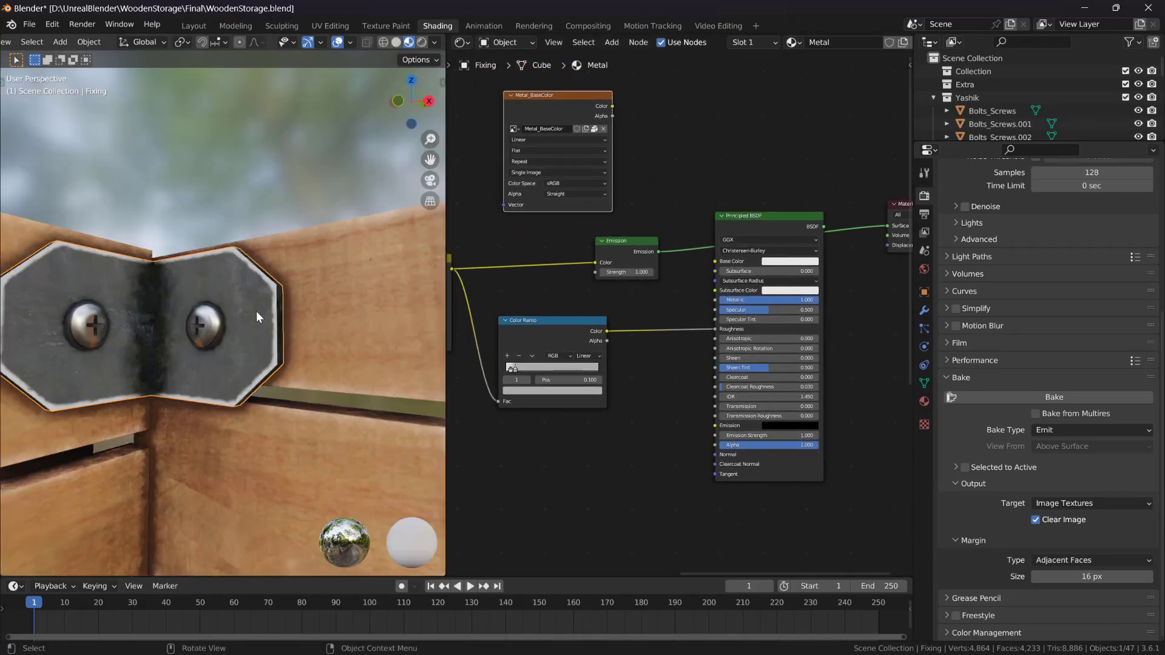
left_click(620, 247)
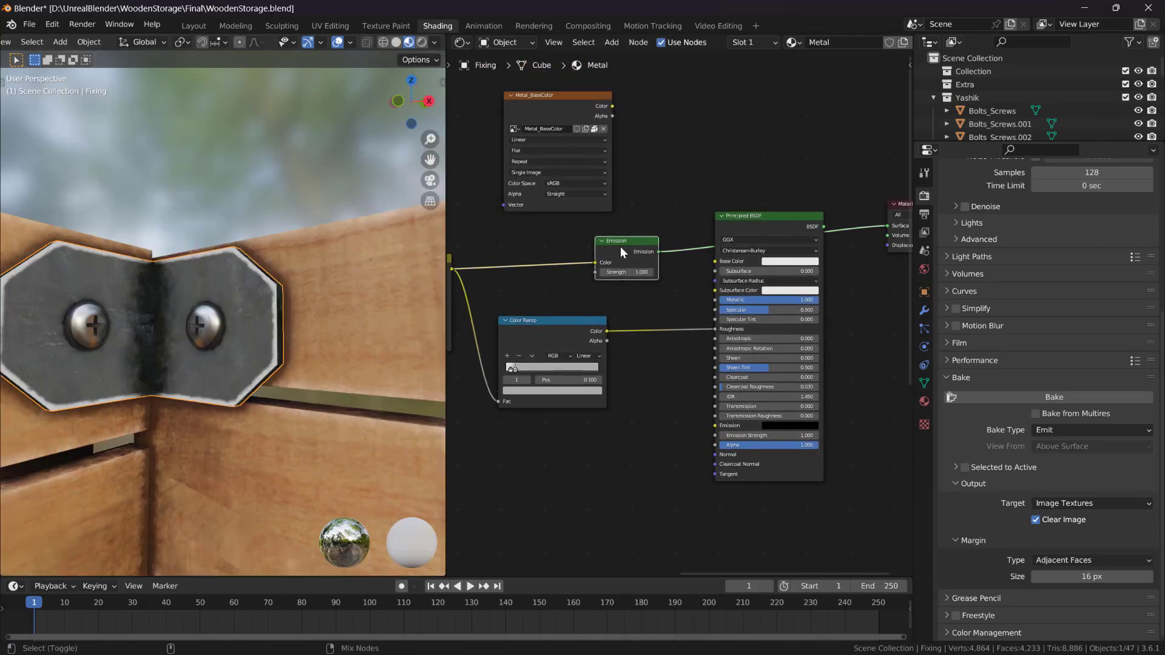
middle_click_drag(628, 222, 651, 267)
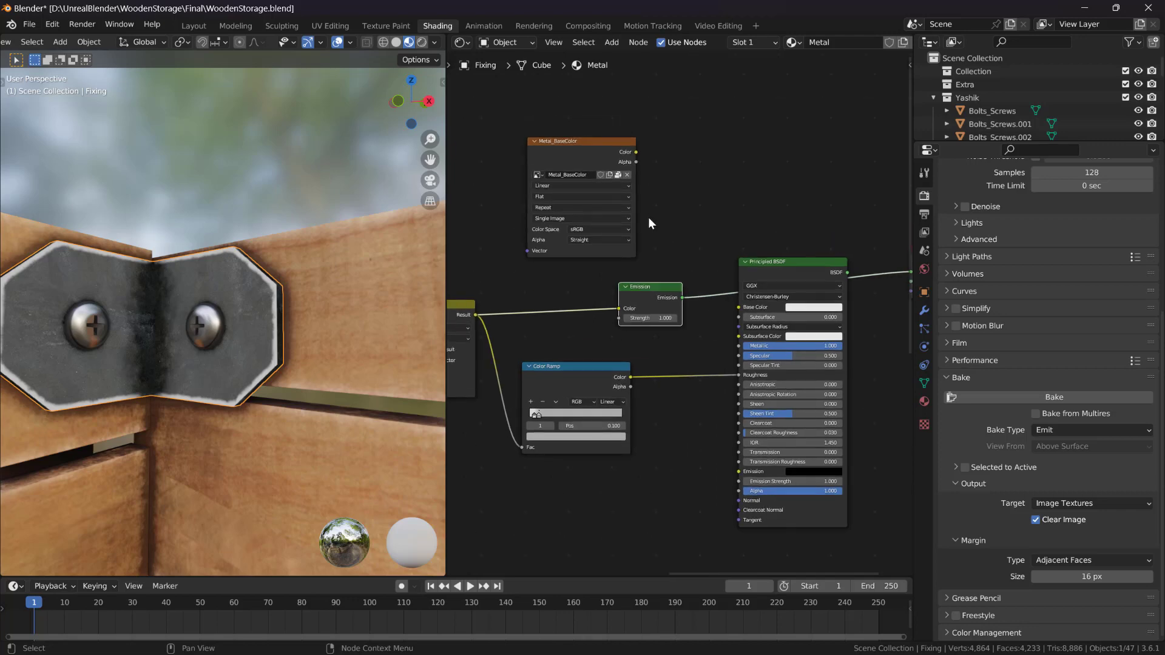
- Preview the baked Metal_BaseColor image on the corner fixing, then reconnect the Principled BSDF to the Material Output and shift the Emission node aside
left_click(593, 151, "ctrl+shift")
mouse_move(191, 254)
middle_mouse_down()
mouse_move(196, 296)
mouse_move(203, 243)
middle_mouse_up()
middle_click_drag(812, 275, 782, 232)
left_click(726, 216, "ctrl+shift")
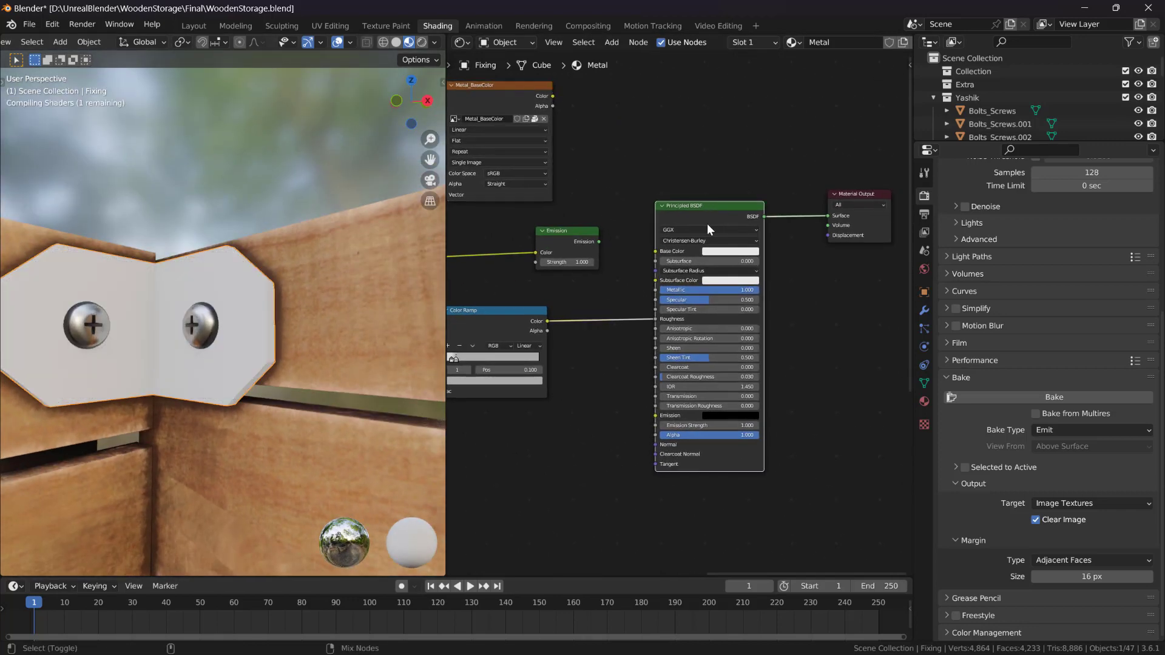
left_click_drag(629, 257, 544, 260)
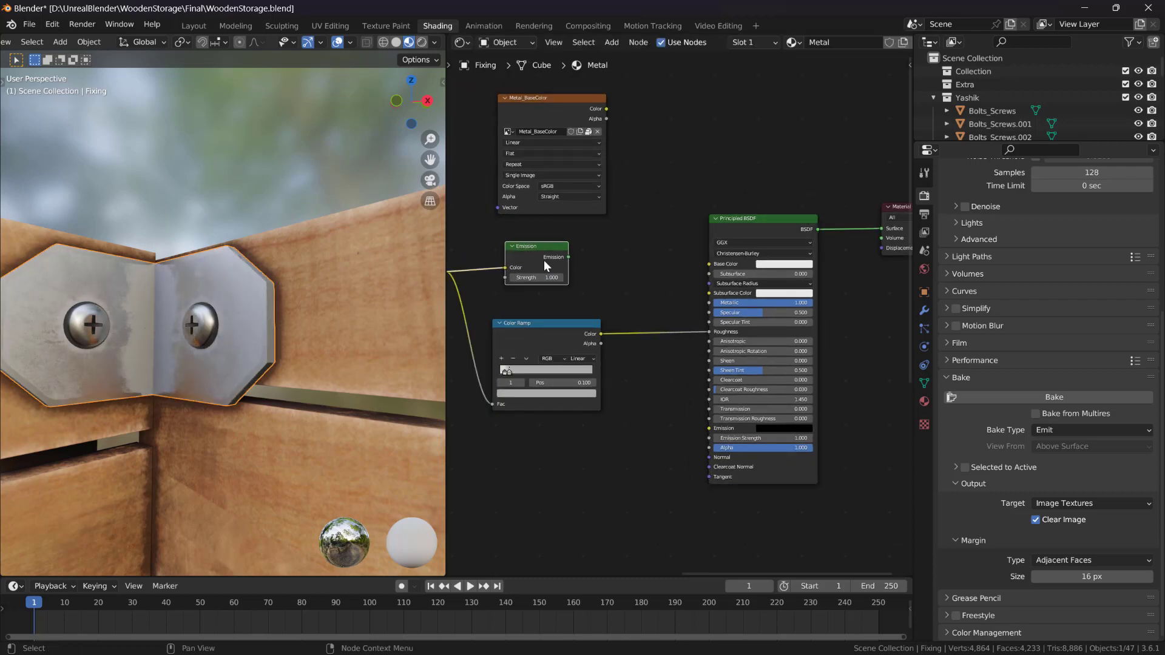
middle_click_drag(544, 259, 542, 181)
scroll(608, 194, "up", 1)
middle_click_drag(642, 243, 682, 248)
key("shift+a")
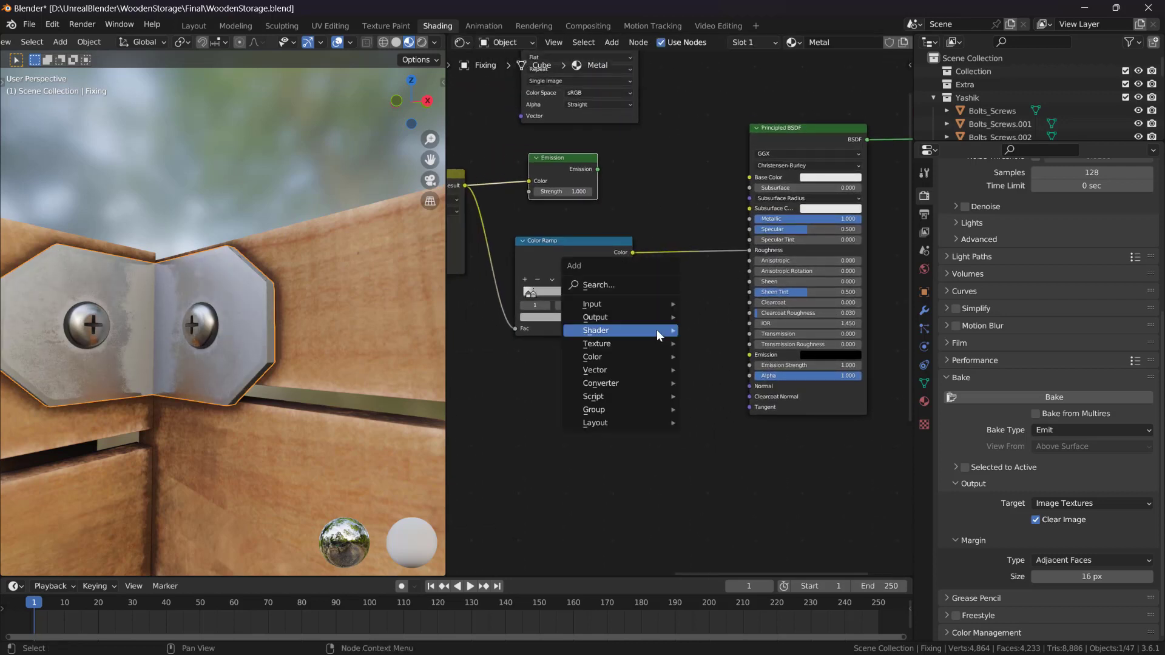
mouse_move(656, 330)
middle_click_drag(645, 111, 655, 263)
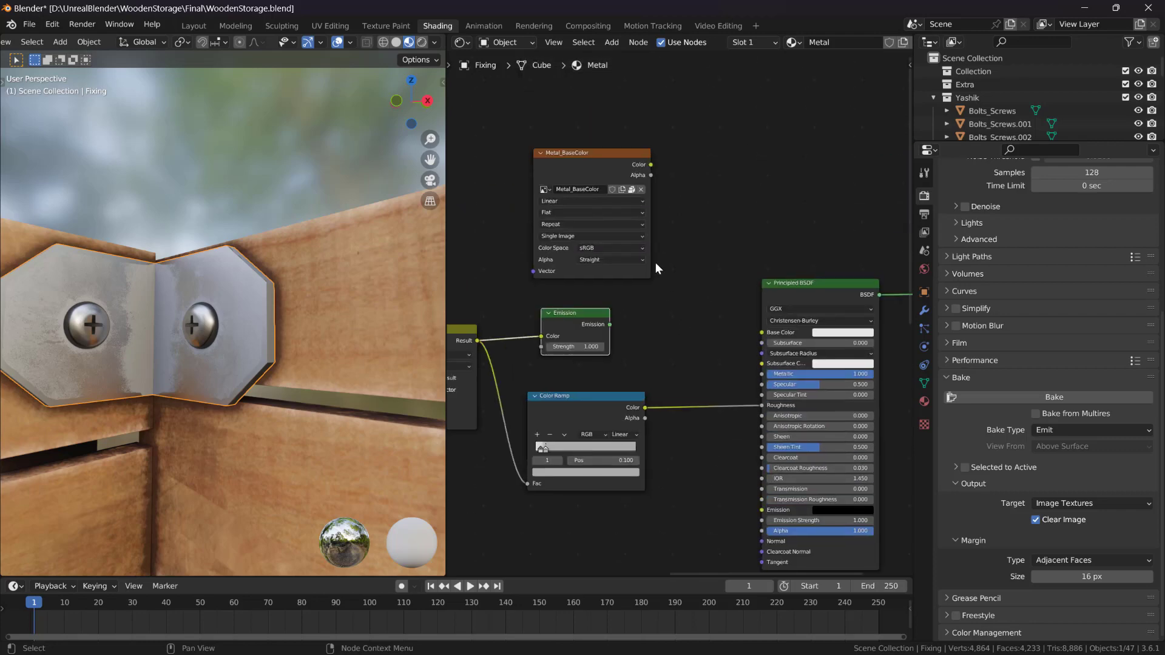
scroll(656, 262, "up", 1)
middle_click_drag(672, 201, 686, 268)
scroll(686, 267, "up", 1)
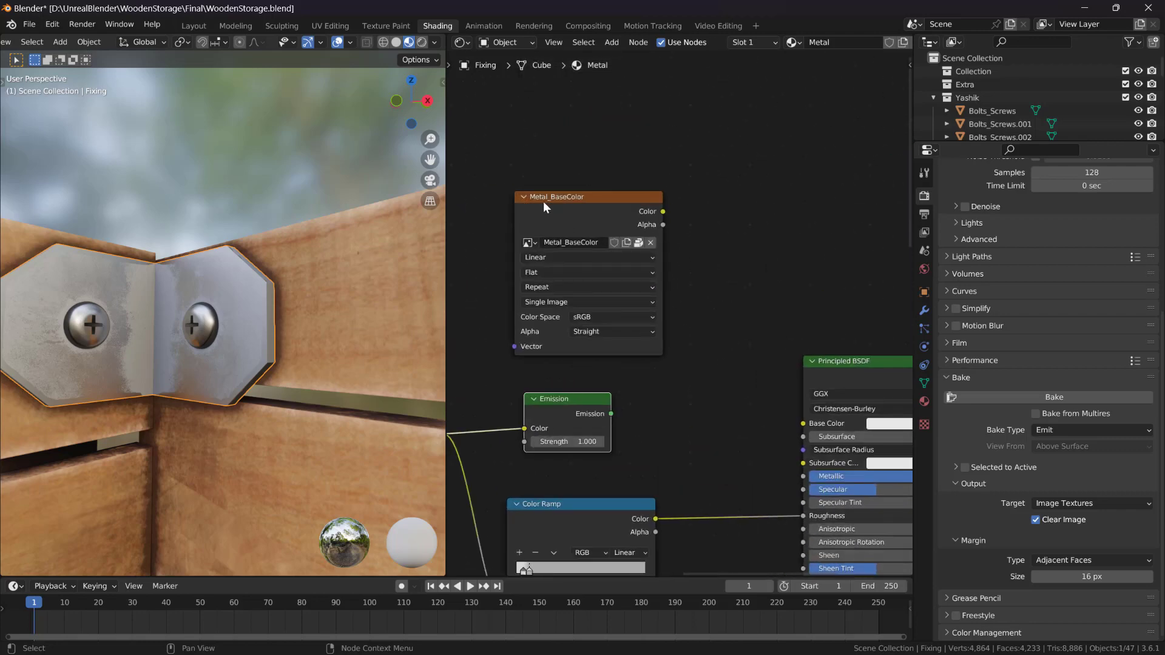
- Add an Image Texture node below the Color Ramp and create a new image in it named Metal_Roughness
scroll(571, 273, "down", 2)
middle_click_drag(648, 557, 625, 338)
key("shift+a")
mouse_move(625, 337)
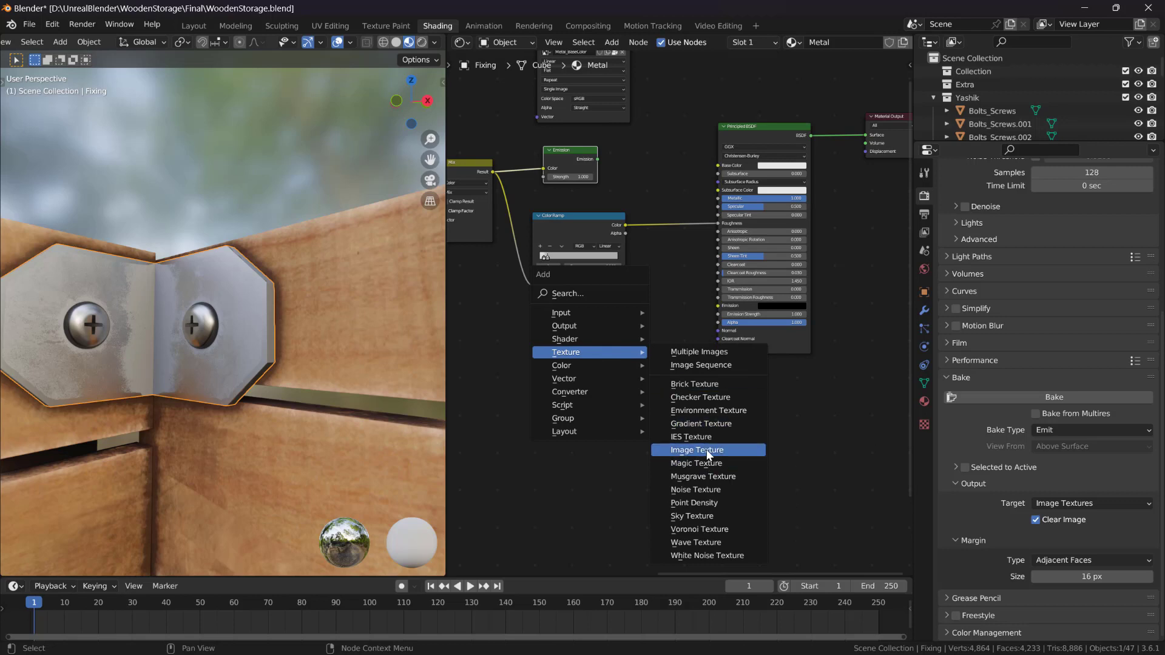
left_click(707, 449)
left_click(574, 359)
left_click(595, 384)
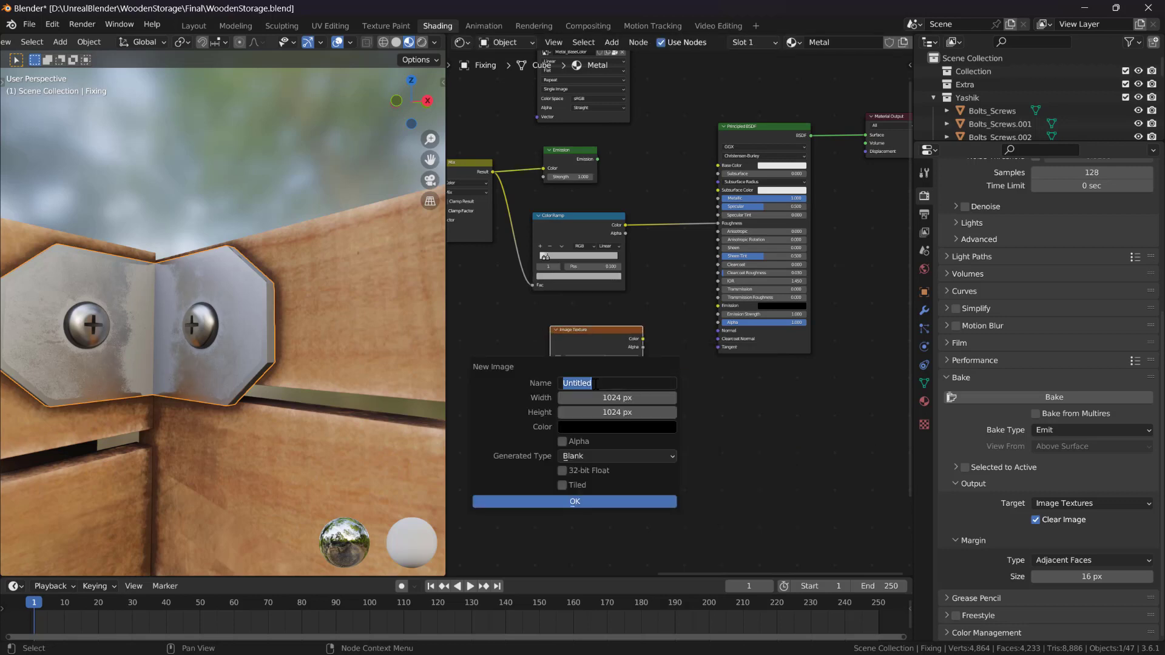
type("Metal_Roughness")
left_click(585, 502)
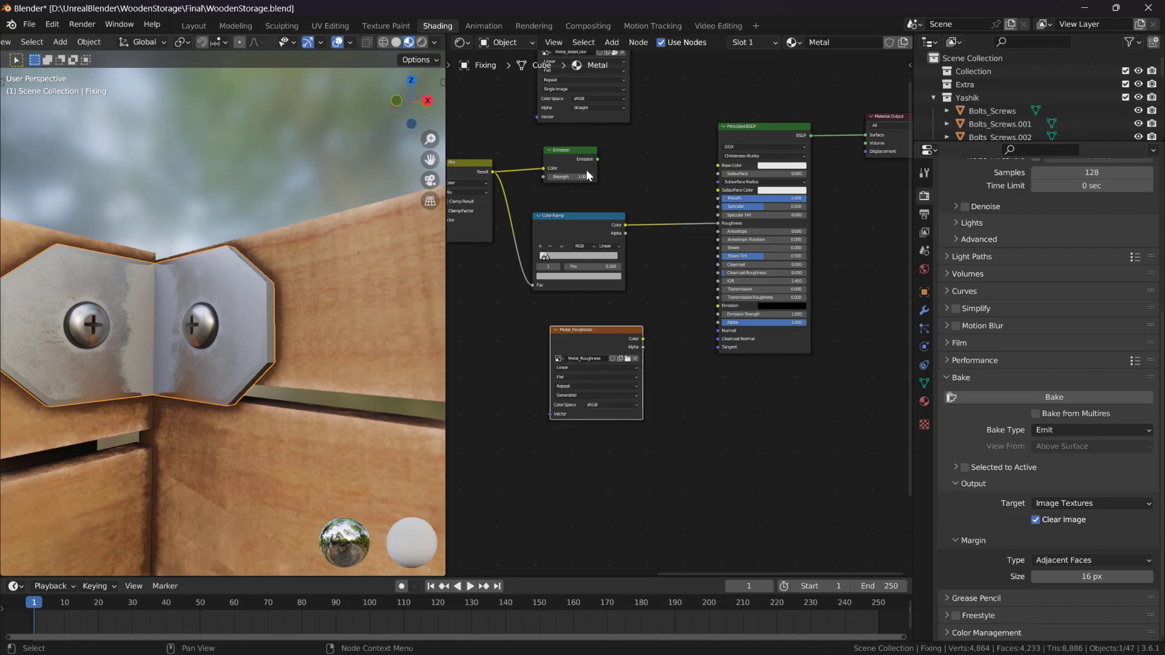
- Route the Color Ramp through the Emission node to the Material Output and bake the Emit pass into Metal_Roughness in solid shading
middle_click_drag(595, 235, 595, 259)
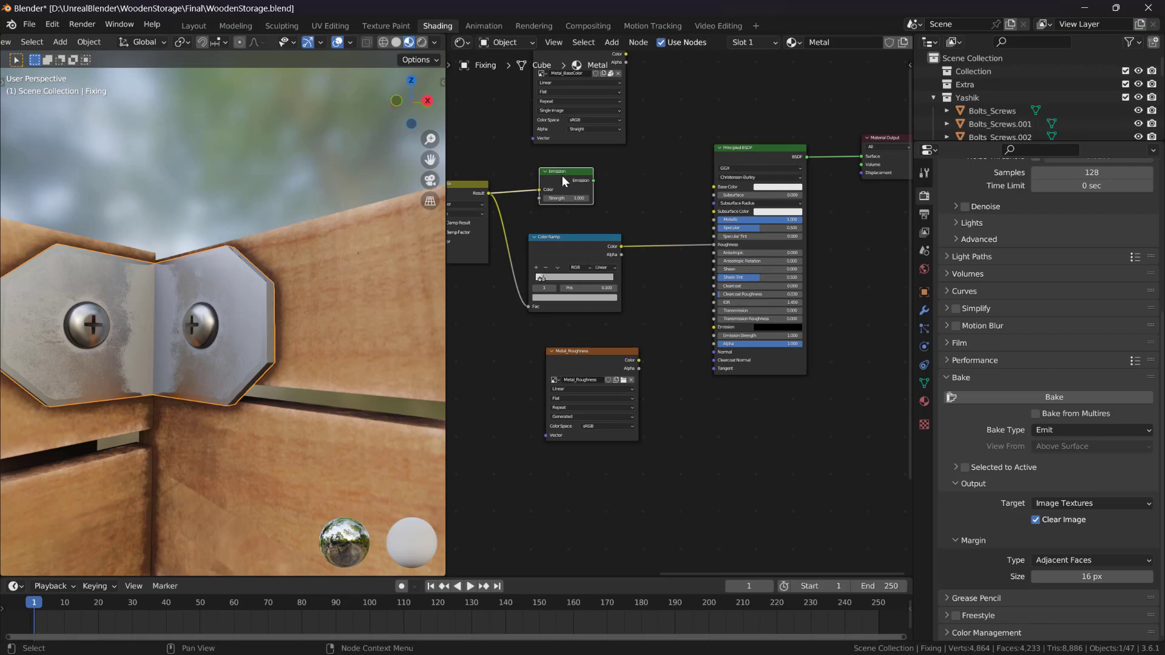
left_click_drag(560, 184, 667, 225)
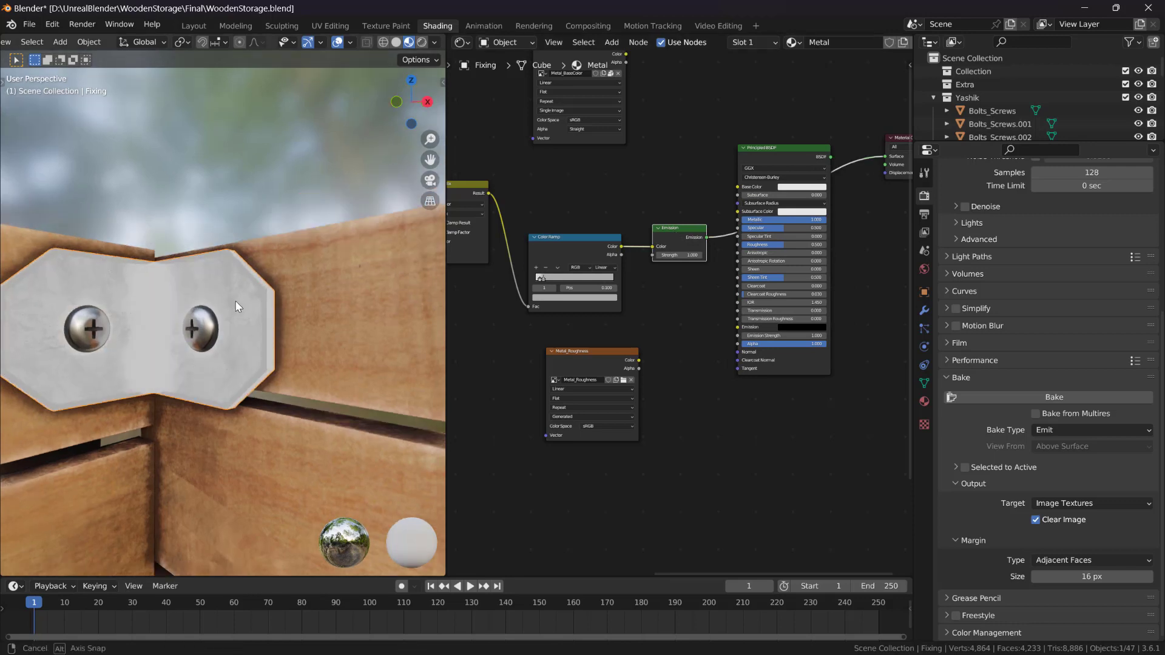
left_click(595, 355)
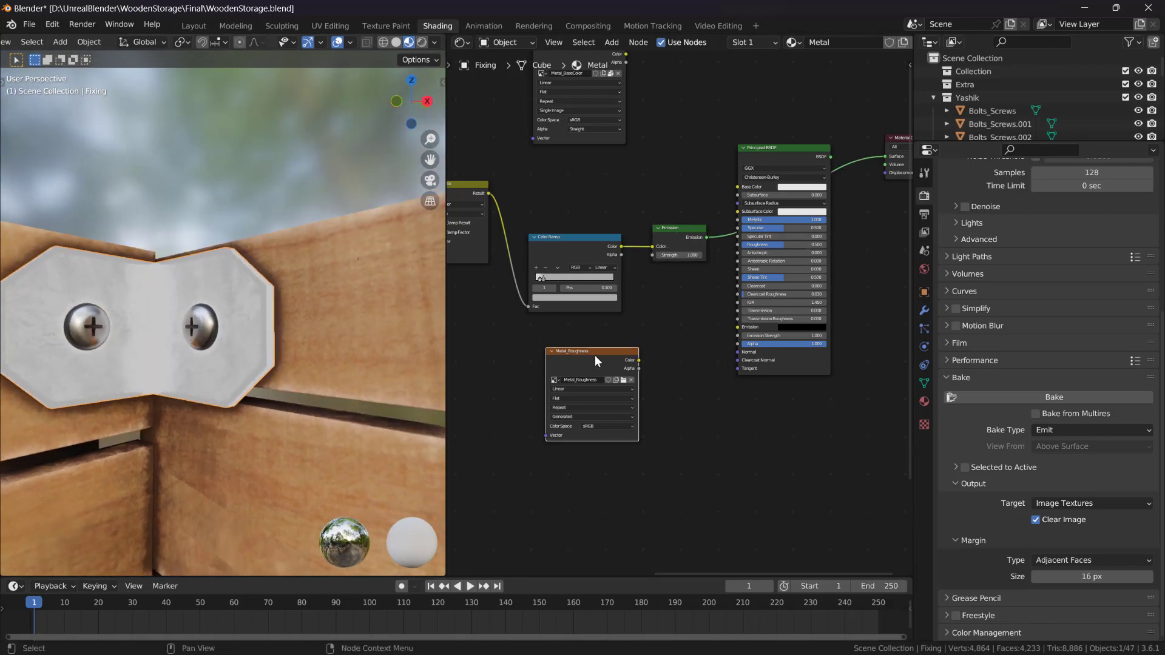
key("z")
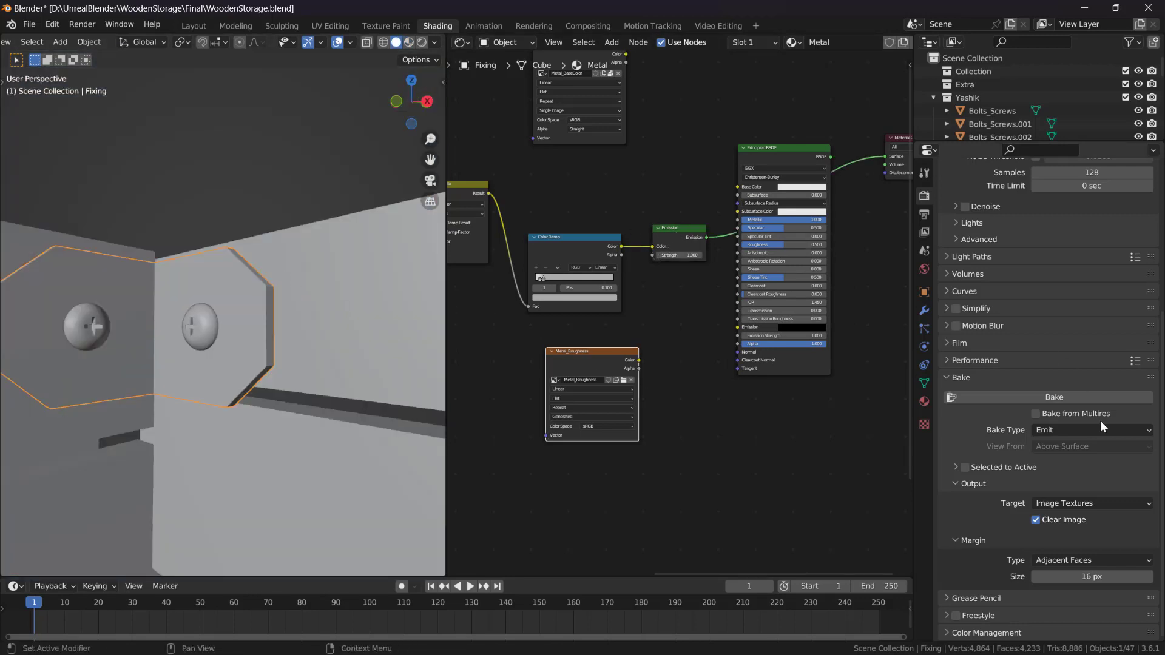
left_click(1056, 399)
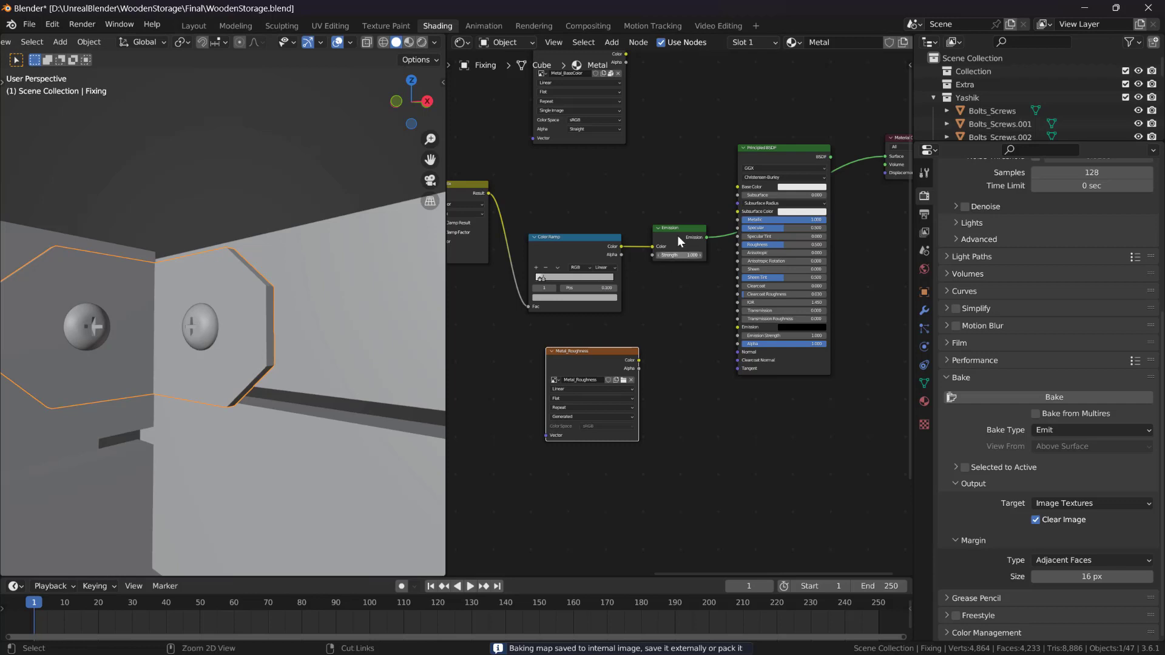
- Compare the baked Metal_Roughness image with the Emission output on the corner fixing in Material Preview
key("z")
left_click(222, 337)
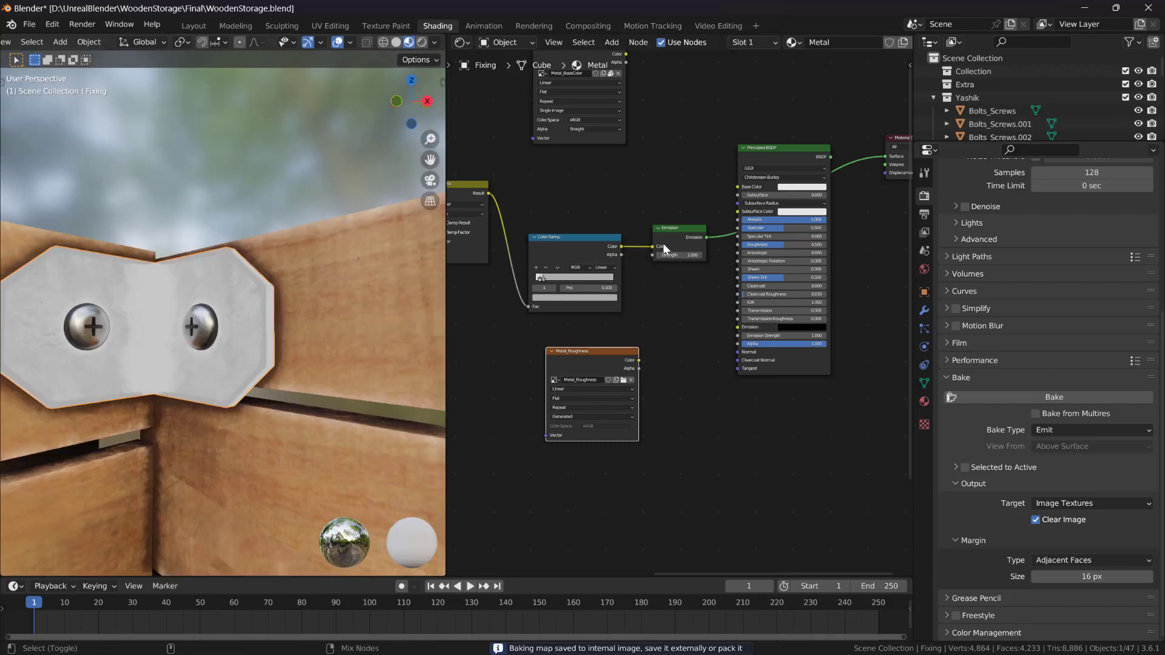
left_click(603, 357, "ctrl+shift")
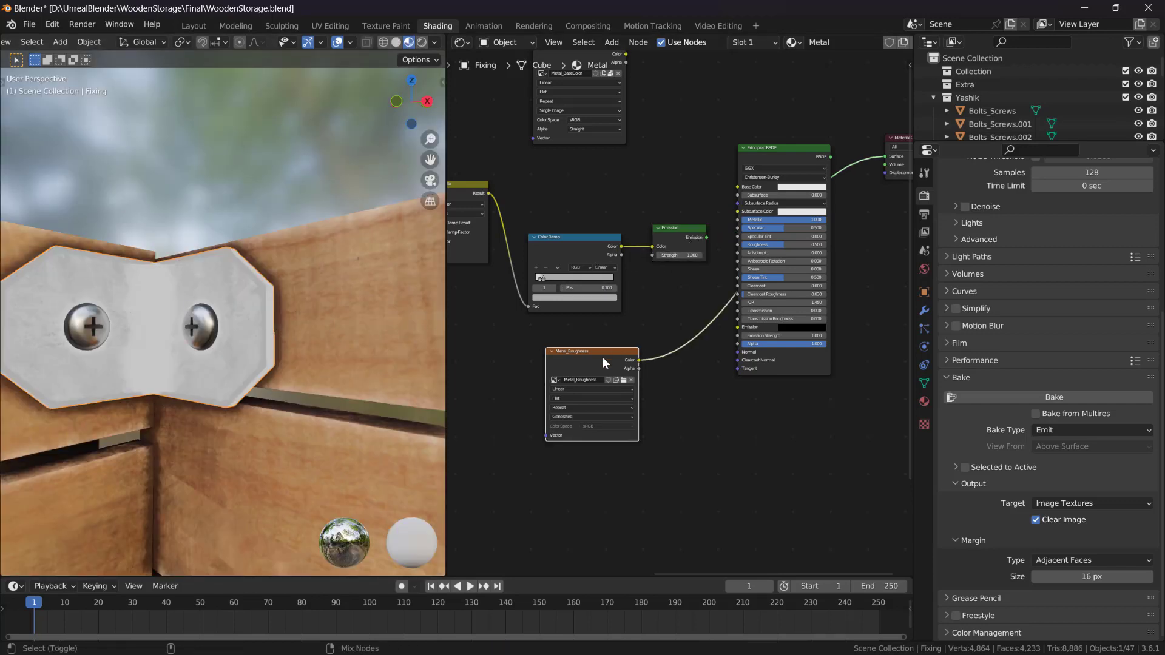
left_click(665, 234, "ctrl+shift")
left_click(595, 369, "ctrl+shift")
left_click(692, 246, "ctrl+shift")
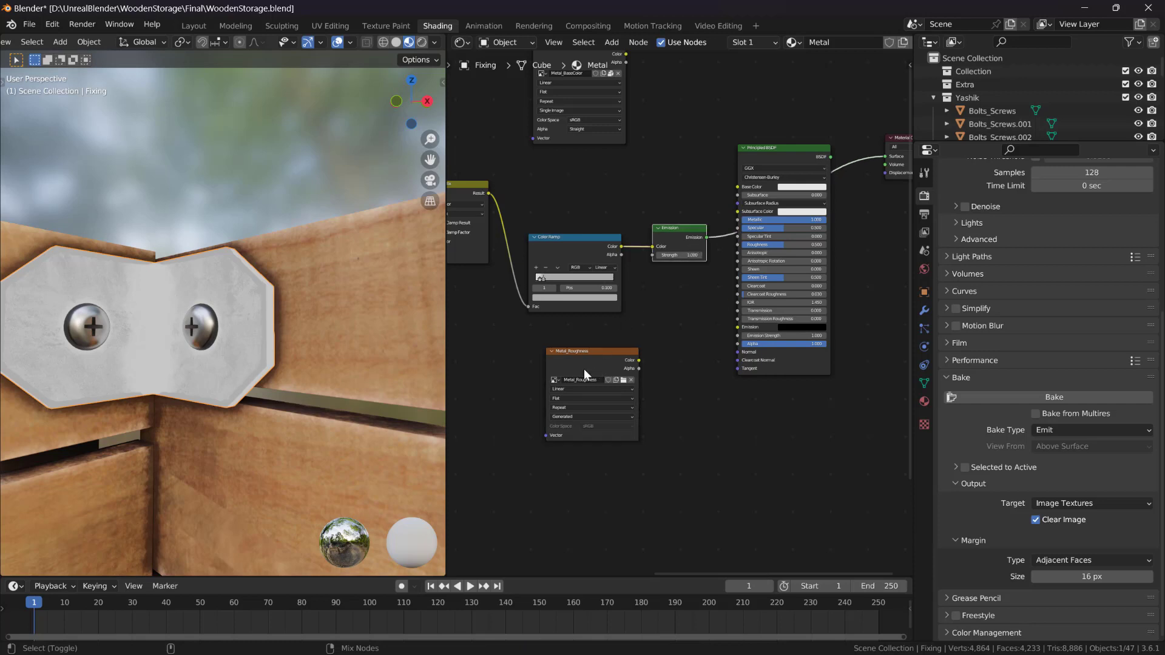
left_click(583, 369, "ctrl+shift")
- Delete the source texture, mix, Color Ramp and Emission nodes, keeping the two baked image nodes
middle_click_drag(669, 323, 847, 277)
scroll(652, 318, "down", 4)
scroll(759, 296, "up", 1)
scroll(759, 296, "down", 6)
scroll(543, 197, "down", 2)
left_click_drag(520, 170, 745, 490)
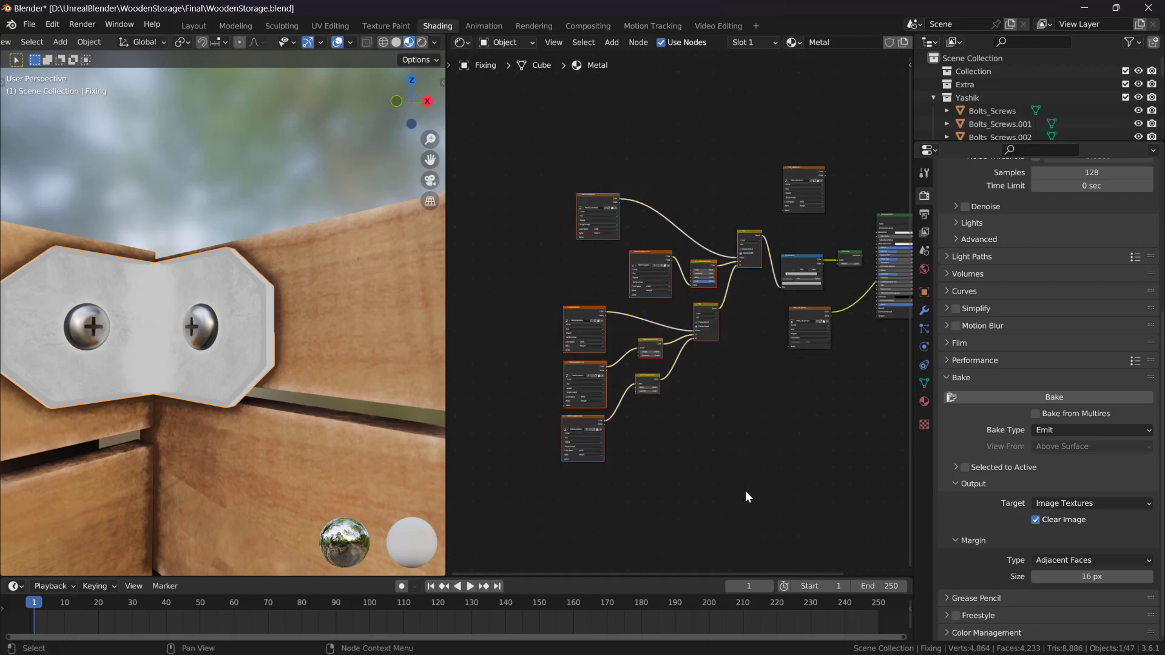
key("x")
left_click_drag(776, 236, 846, 268)
key("x")
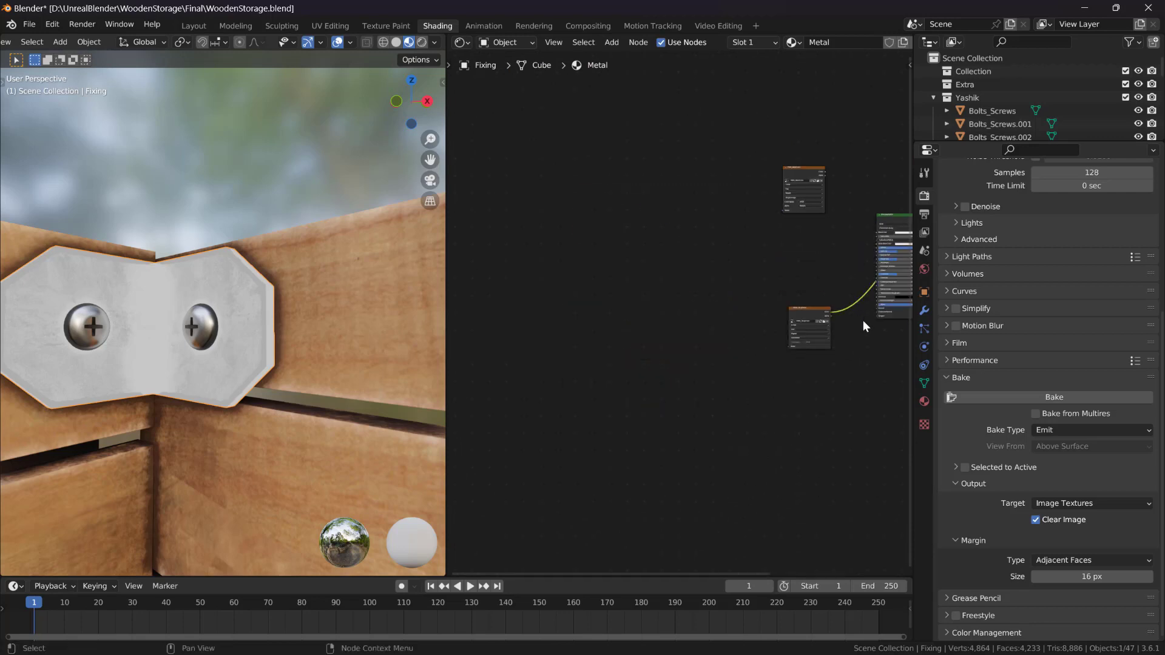
- Reconnect the Principled BSDF to the Material Output and place the Metal_BaseColor and Metal_Roughness nodes beside the shader
middle_click_drag(858, 306, 761, 308)
scroll(761, 308, "up", 4)
scroll(761, 308, "up", 1)
middle_click_drag(780, 265, 682, 261)
left_click(746, 176, "ctrl+shift")
scroll(642, 187, "up", 4)
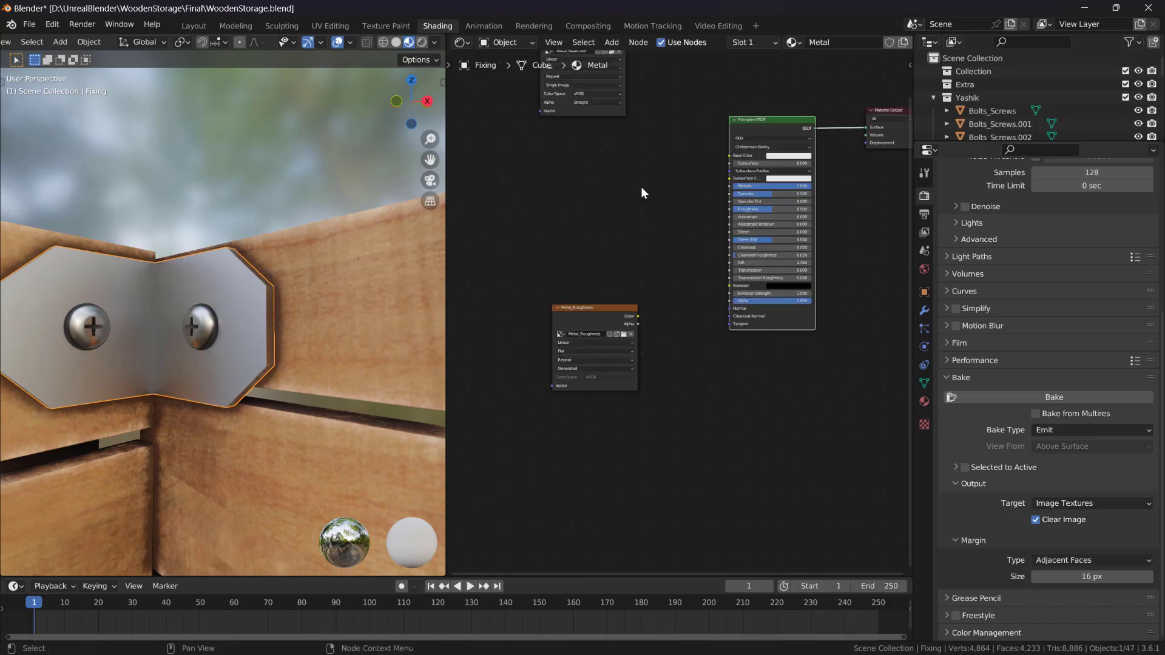
middle_click_drag(581, 290, 618, 366)
left_click_drag(652, 382, 674, 323)
left_click_drag(612, 99, 651, 185)
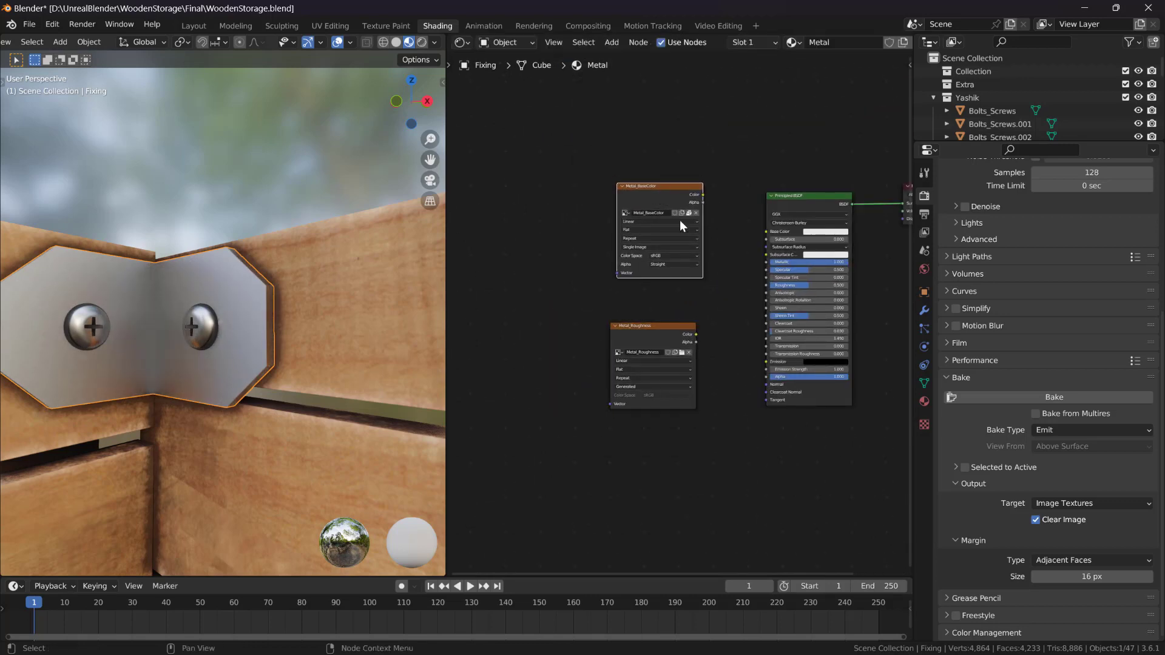
scroll(680, 220, "up", 6)
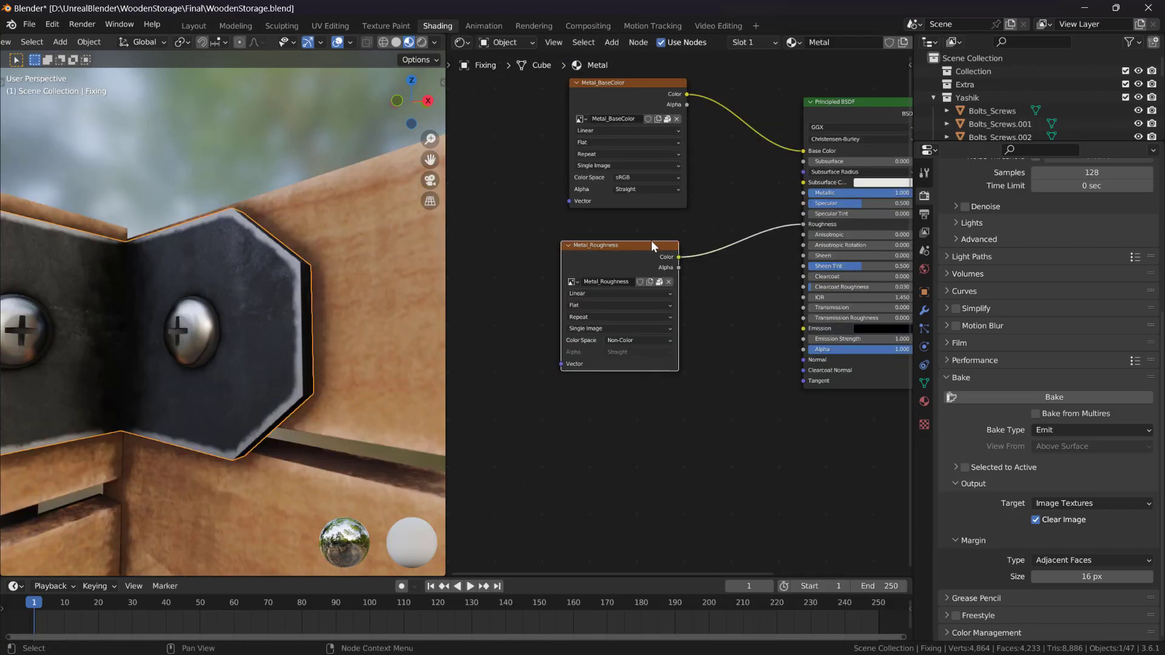
- Move the Metal_Roughness and Metal_BaseColor nodes farther from the Principled BSDF to make room for another node
left_click_drag(650, 241, 566, 260)
key("shift+a")
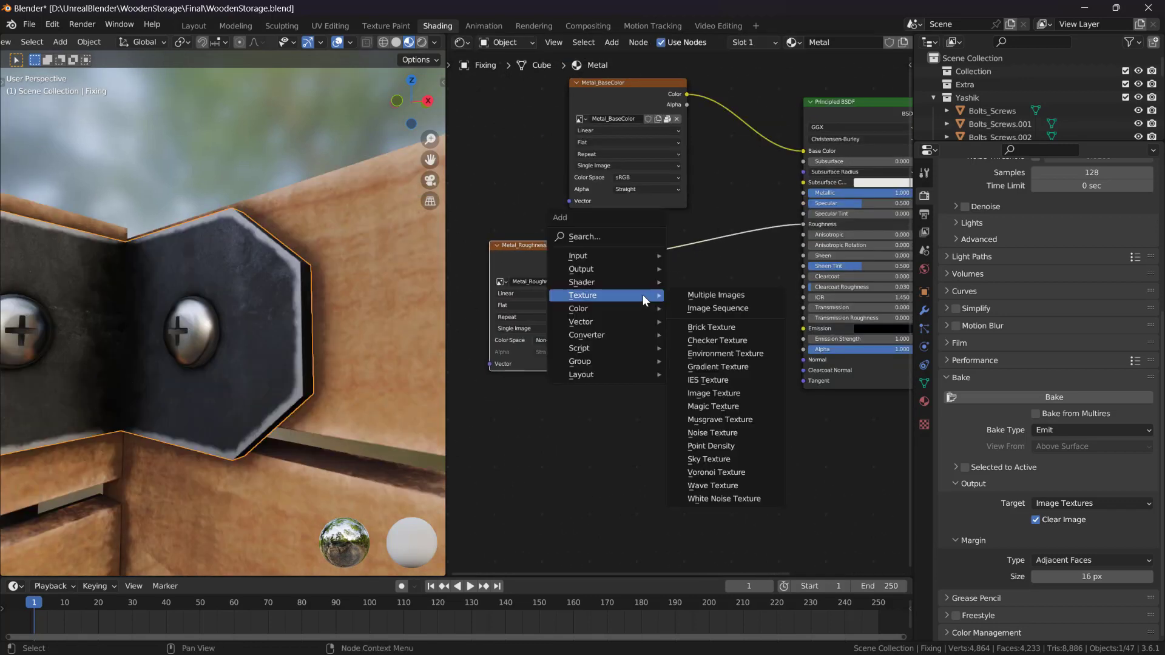
mouse_move(602, 335)
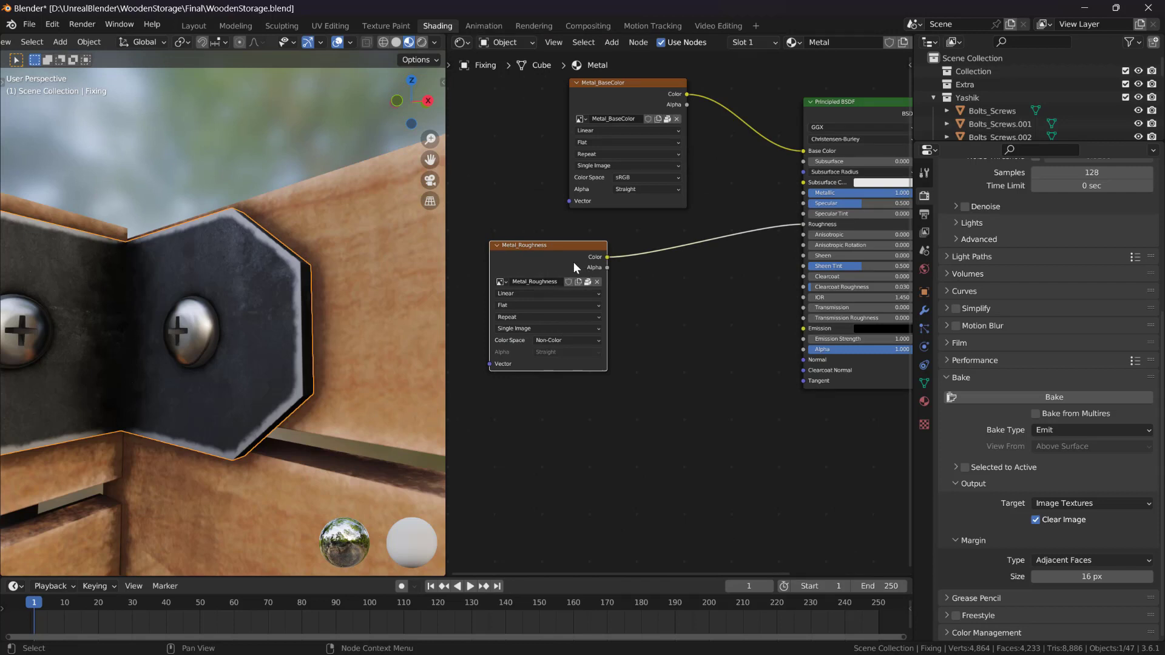
mouse_move(574, 262)
left_mouse_down()
mouse_move(631, 284)
mouse_move(570, 282)
left_mouse_up()
left_click_drag(653, 138, 588, 130)
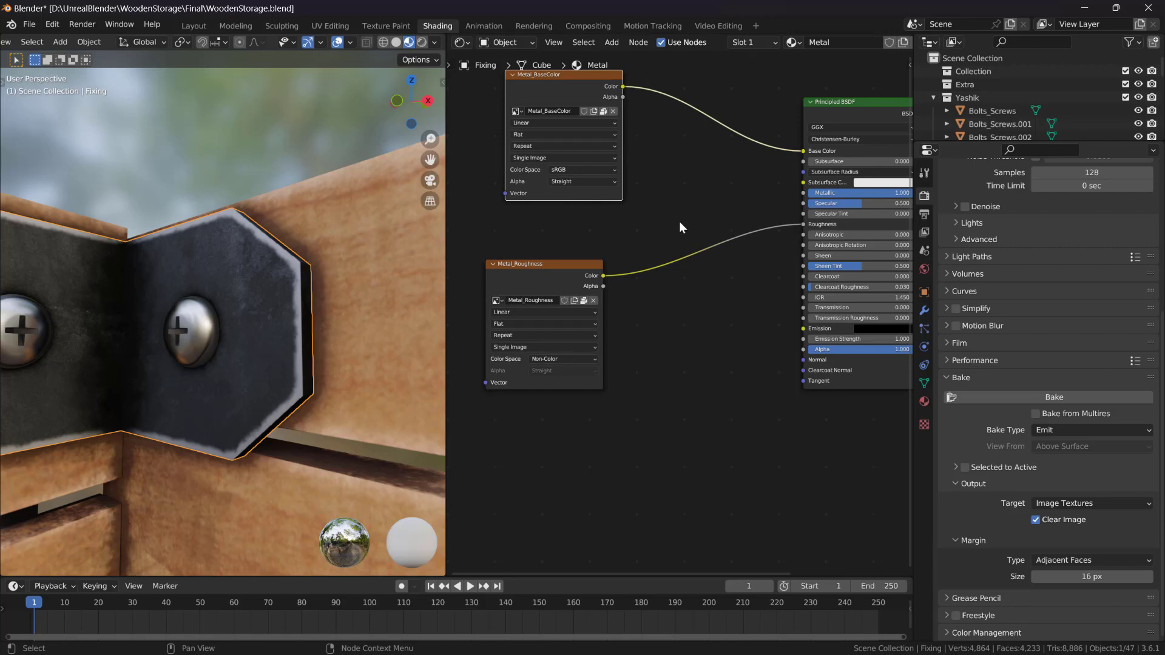
left_click_drag(546, 278, 552, 265)
- Insert a Color Ramp node between the Metal_Roughness colour output and the Principled BSDF's Roughness input
key("shift+a")
mouse_move(632, 293)
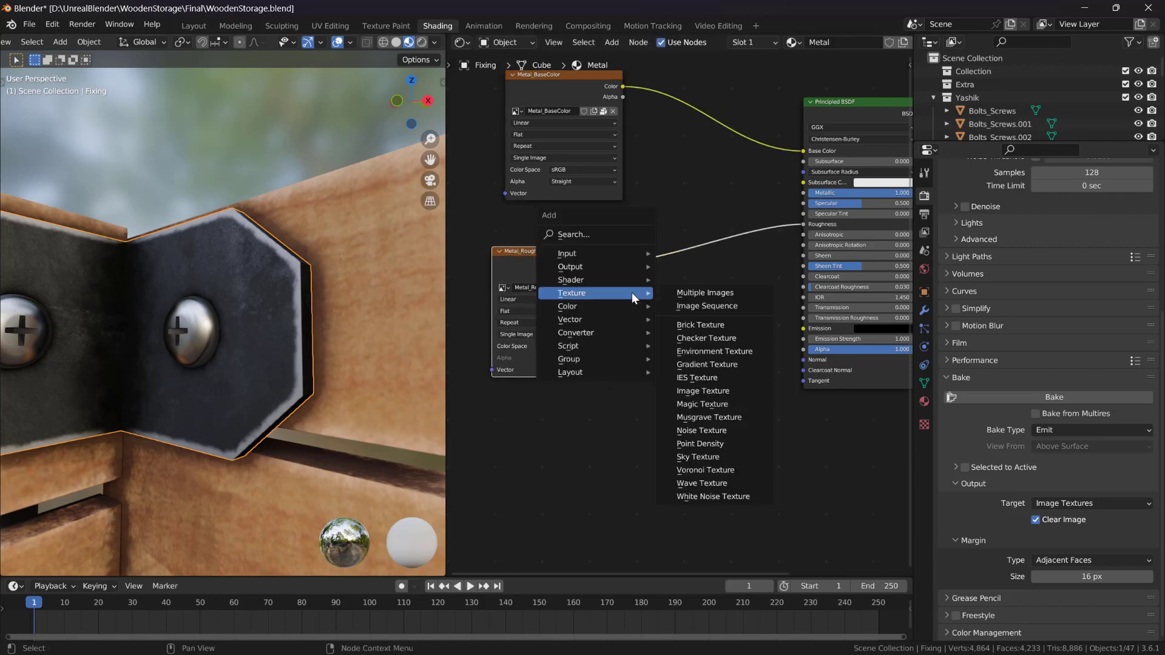
mouse_move(611, 332)
left_click(704, 362)
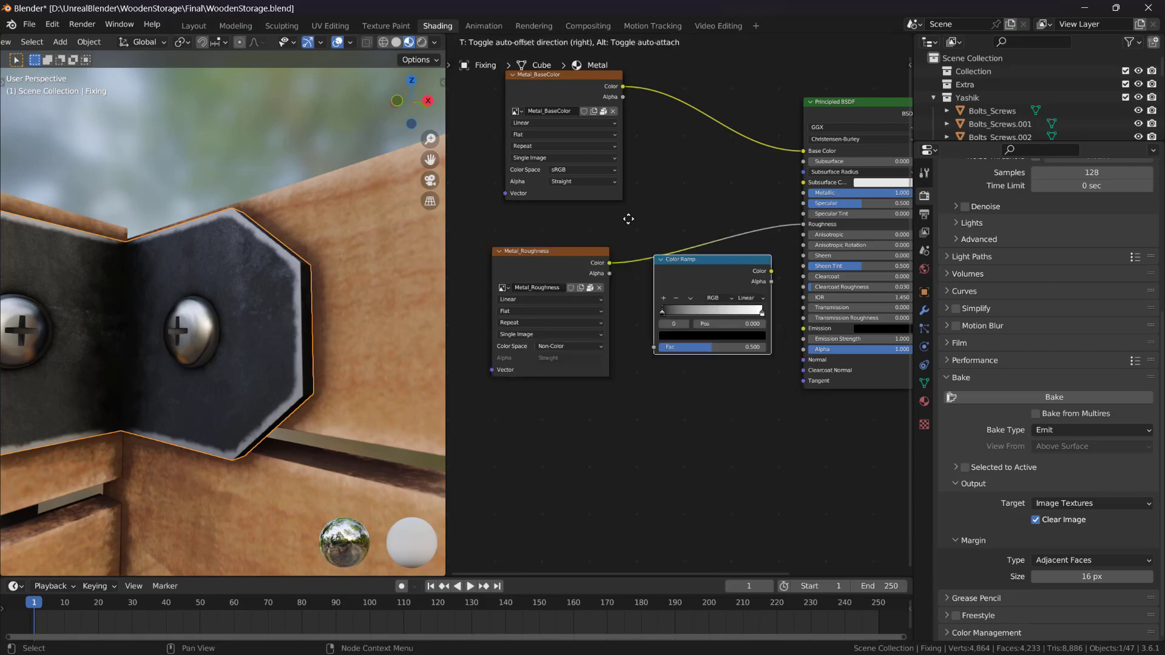
left_click(624, 178)
- Preview the Color Ramp on the fixing while moving its black stop to 0.435, then reconnect the Principled BSDF
scroll(273, 315, "up", 2)
middle_click_drag(273, 315, 277, 267)
scroll(732, 273, "up", 4)
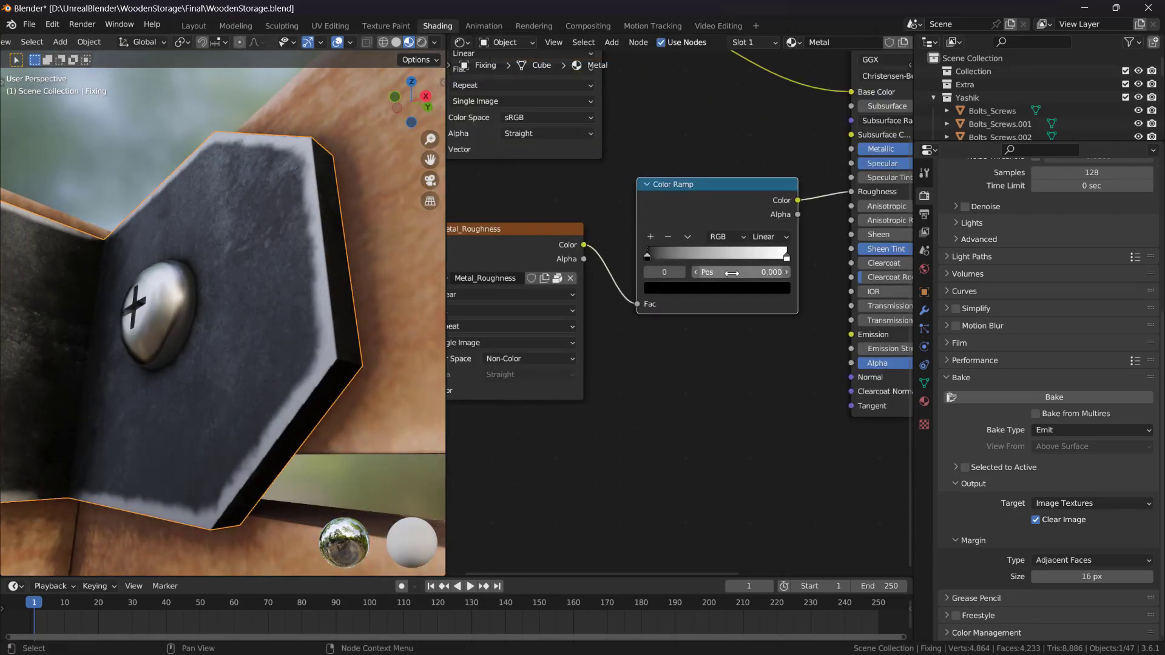
left_click(726, 201, "ctrl+shift")
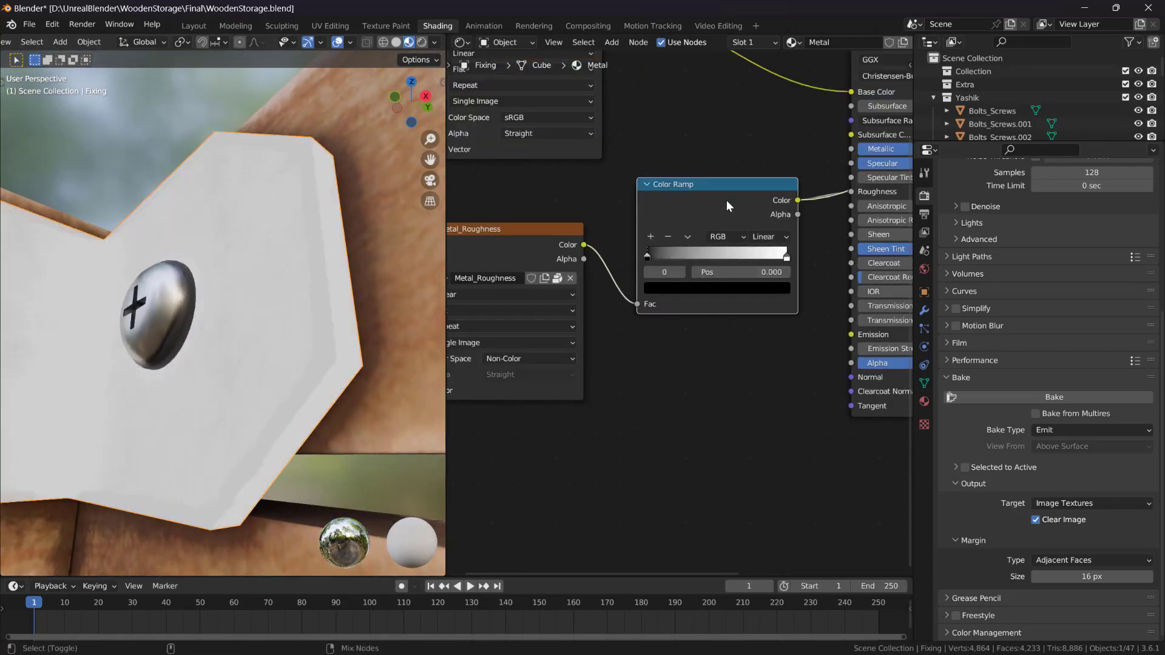
left_click_drag(648, 258, 709, 254)
scroll(762, 144, "down", 2)
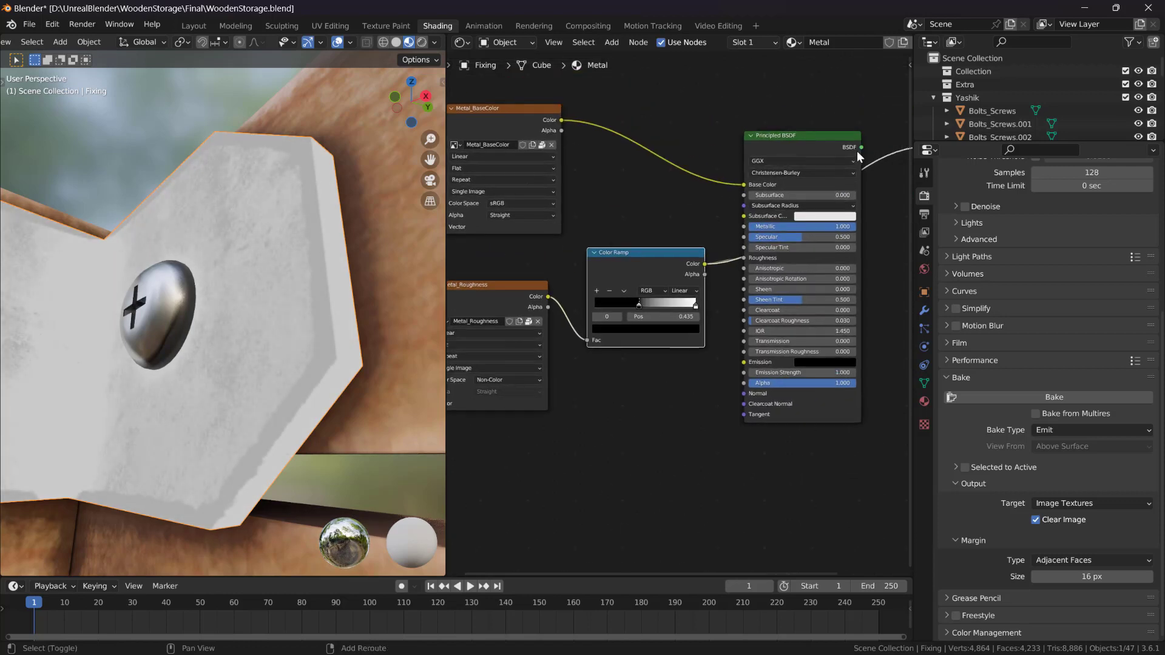
left_click(774, 168, "ctrl+shift")
- Move the roughness Color Ramp's black stop to 0.574 and check the shine of the metal fixings around the crate
middle_click_drag(290, 245, 340, 249)
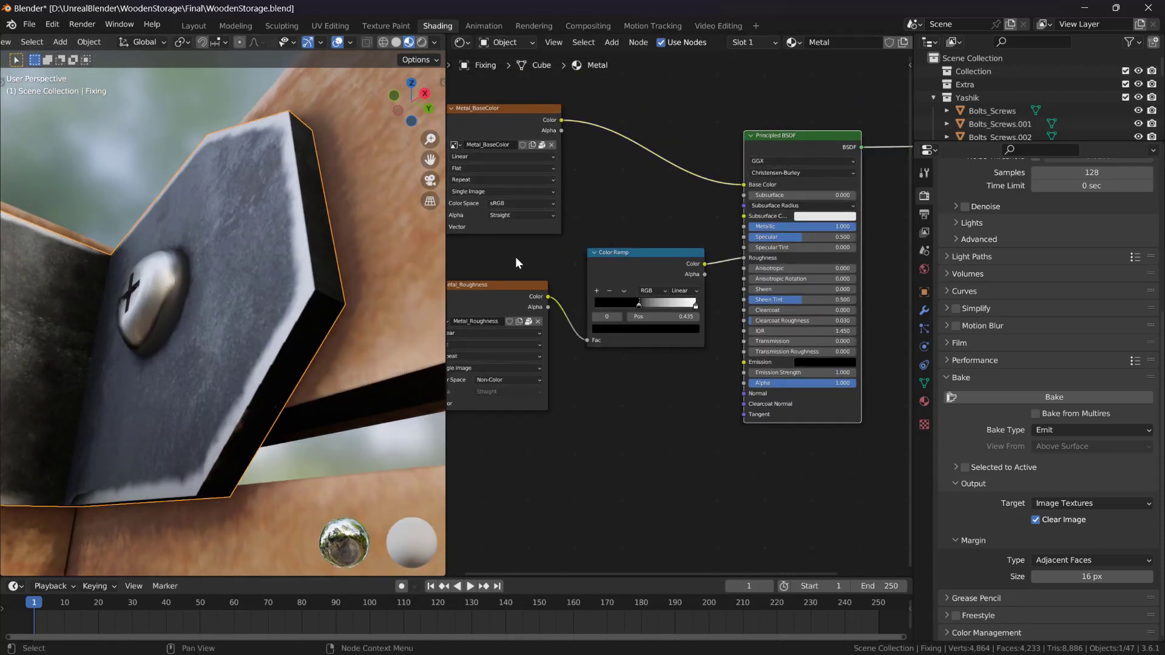
middle_click_drag(221, 249, 299, 265)
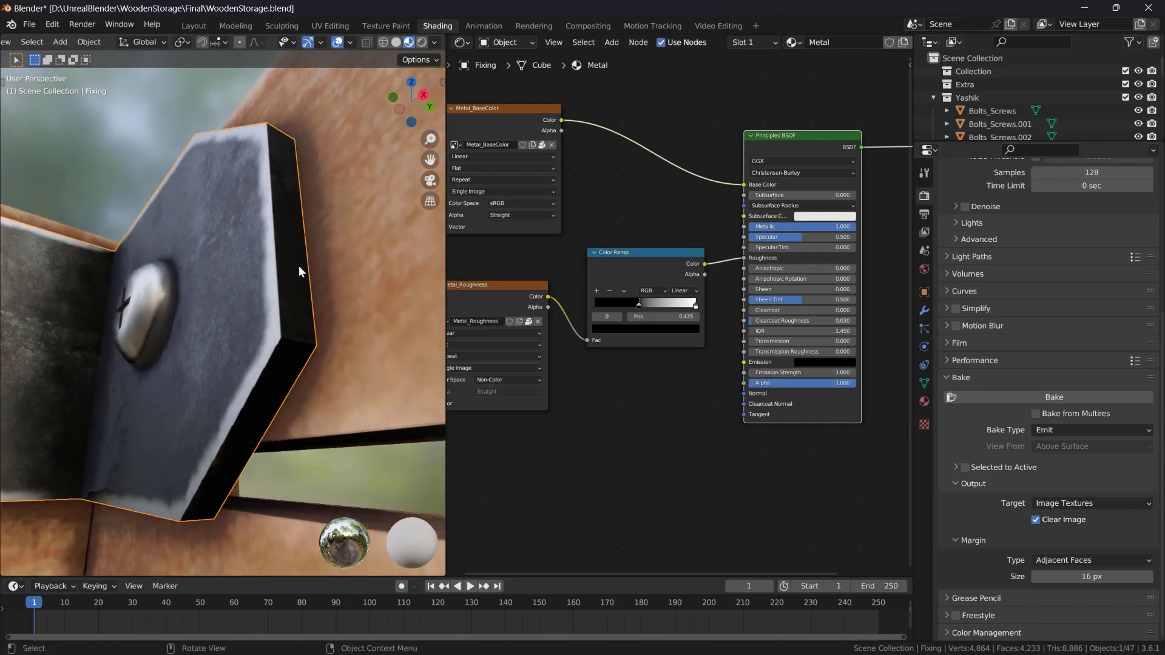
mouse_move(640, 307)
left_mouse_down()
mouse_move(666, 309)
mouse_move(631, 304)
mouse_move(649, 304)
left_mouse_up()
mouse_move(255, 301)
middle_mouse_down()
mouse_move(191, 301)
mouse_move(224, 319)
mouse_move(239, 354)
mouse_move(243, 285)
middle_mouse_up()
scroll(243, 285, "down", 6)
middle_click_drag(254, 358, 238, 236, "shift")
scroll(239, 236, "down", 3)
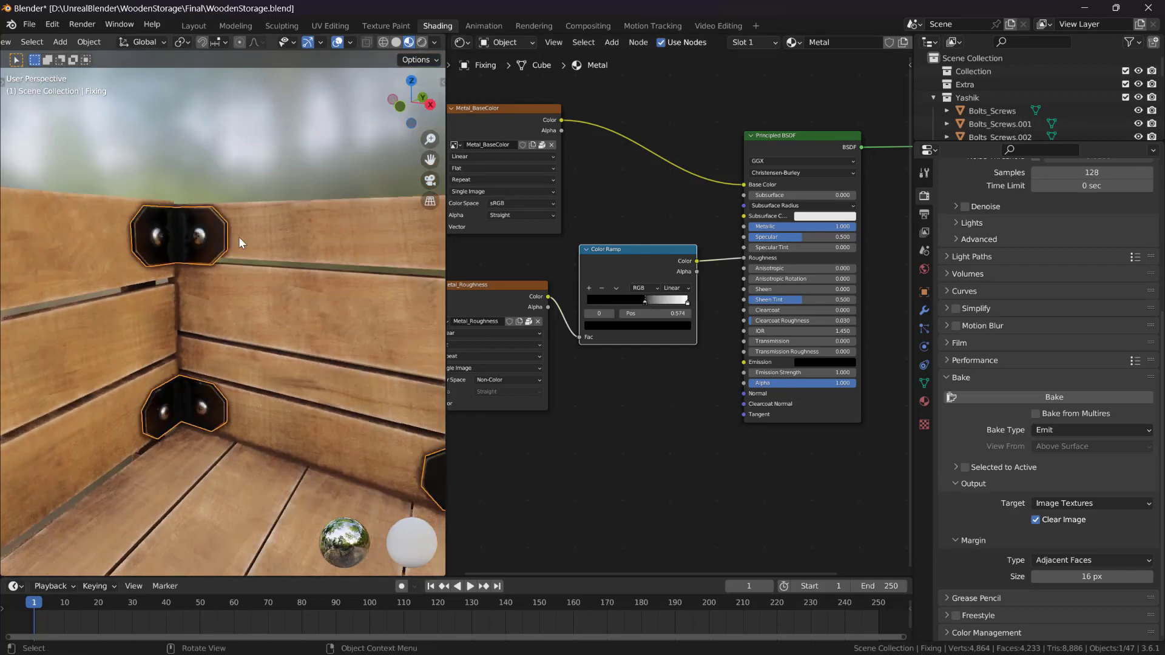
middle_click_drag(389, 292, 317, 276, "shift")
scroll(651, 215, "down", 1)
scroll(650, 216, "down", 1)
scroll(257, 216, "down", 4)
- Select the crate's Bolts_Screws.019 object to bring up the nodes of its Bolts material
middle_click_drag(256, 216, 233, 242)
left_click(306, 258)
scroll(312, 259, "up", 4)
middle_click_drag(243, 245, 310, 262)
scroll(309, 262, "up", 4)
middle_click_drag(304, 264, 273, 243, "shift")
middle_click_drag(273, 243, 289, 176)
left_click(287, 173)
- Look over the Bolts material's nodes, then select Bolts_Screws together with the outer-post Bolts_Screws.019
middle_click_drag(151, 302, 240, 295)
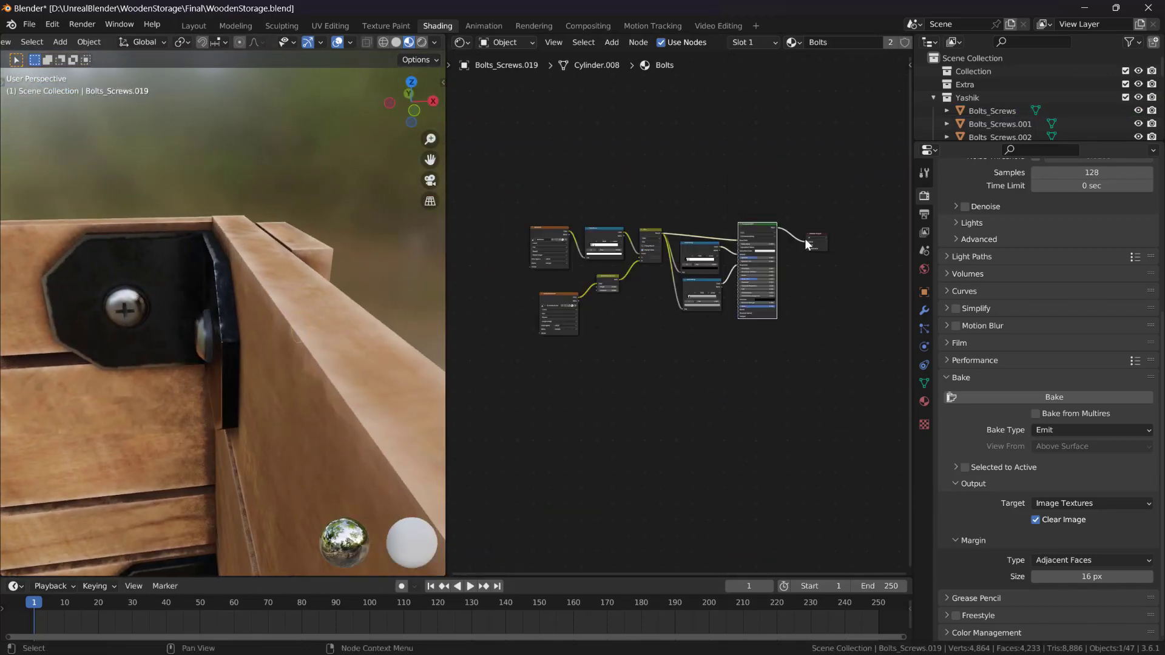
scroll(805, 239, "up", 8)
scroll(205, 293, "down", 3)
scroll(240, 295, "up", 4)
middle_click_drag(313, 308, 129, 311)
left_click(204, 301)
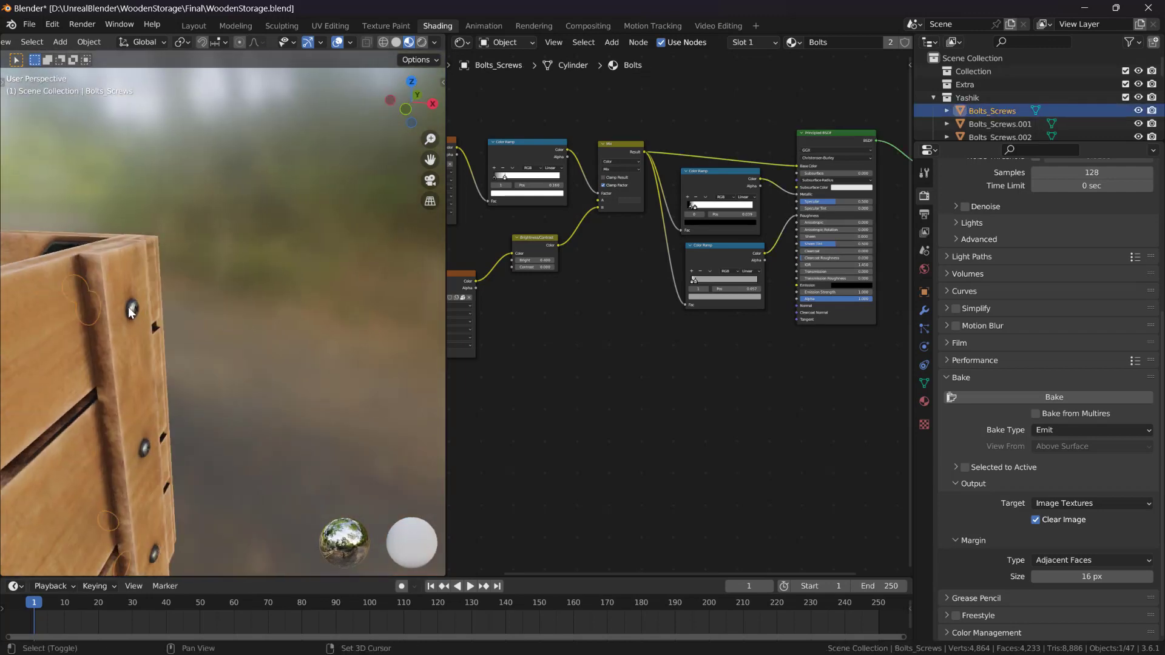
left_click(133, 308, "shift")
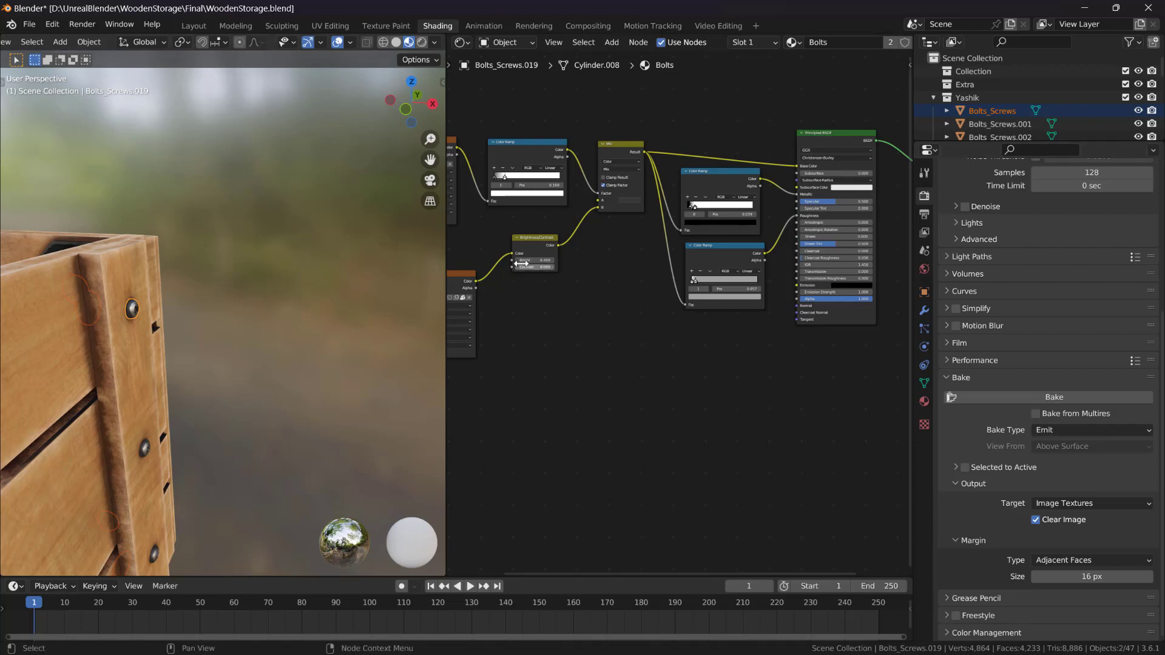
- Select two of the crate's bolt objects, with Bolts_Screws as the active object
middle_click_drag(291, 285, 340, 316)
left_click(217, 304)
left_click(158, 300)
left_click(230, 337, "shift")
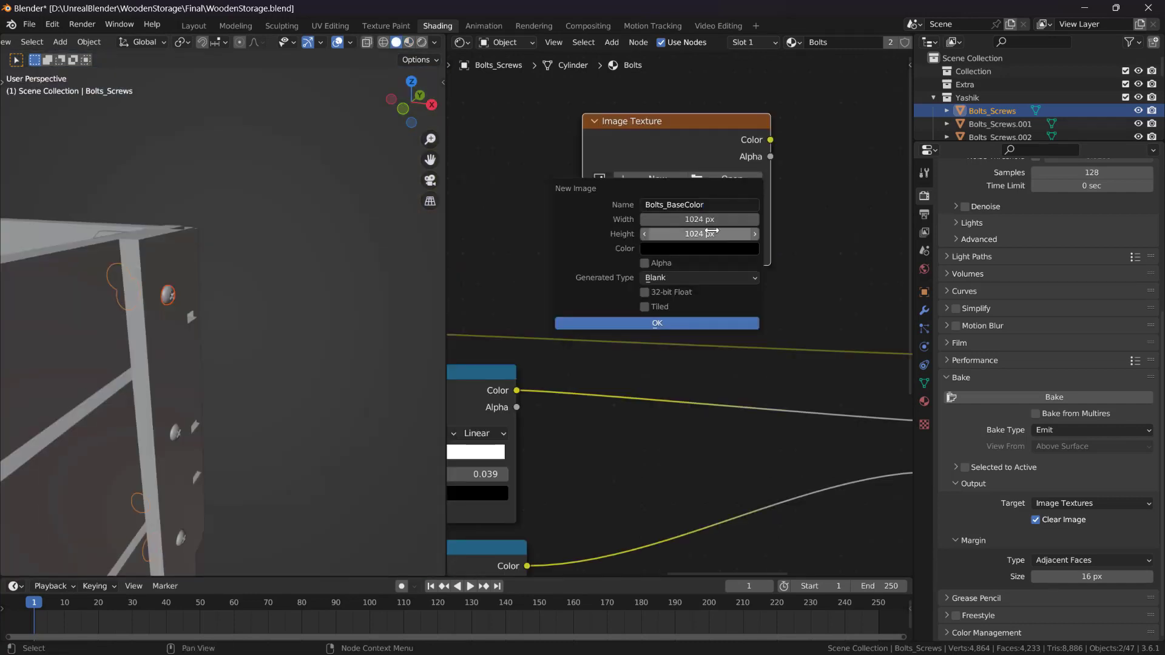
- Create a 512 × 512 px image named Bolts_BaseColor in the new Image Texture node and place the node above the Color Ramps
left_click_drag(699, 220, 699, 233)
type("512")
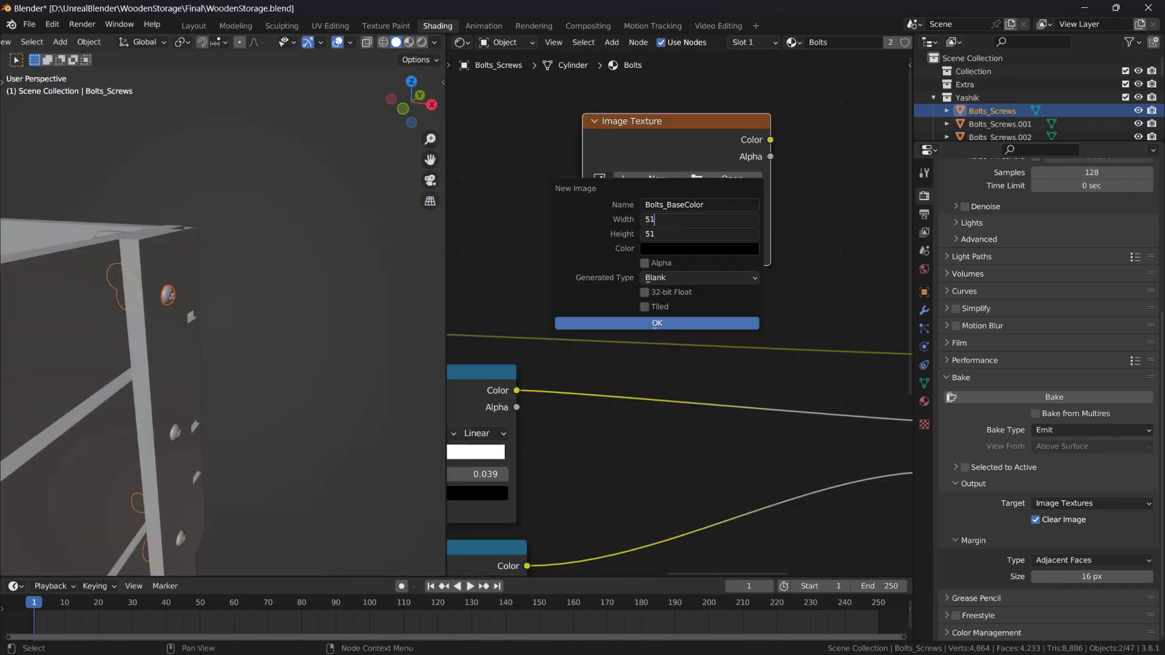
key("Return")
left_click(657, 322)
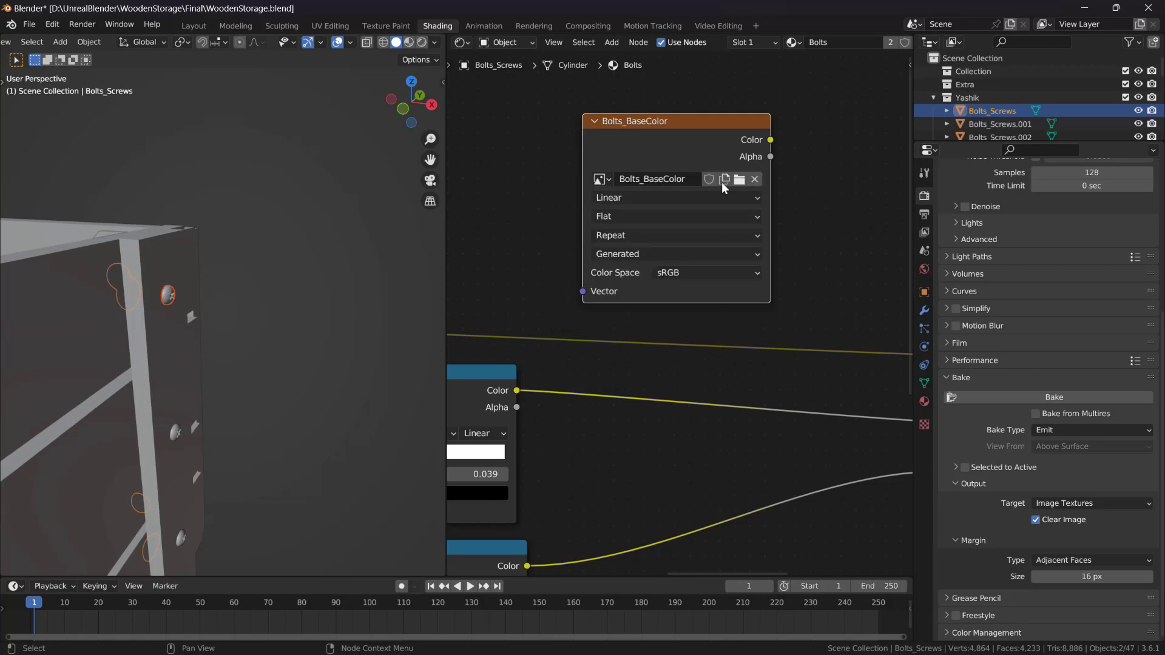
left_click_drag(698, 147, 686, 148)
scroll(723, 213, "down", 3)
middle_click_drag(753, 251, 705, 234)
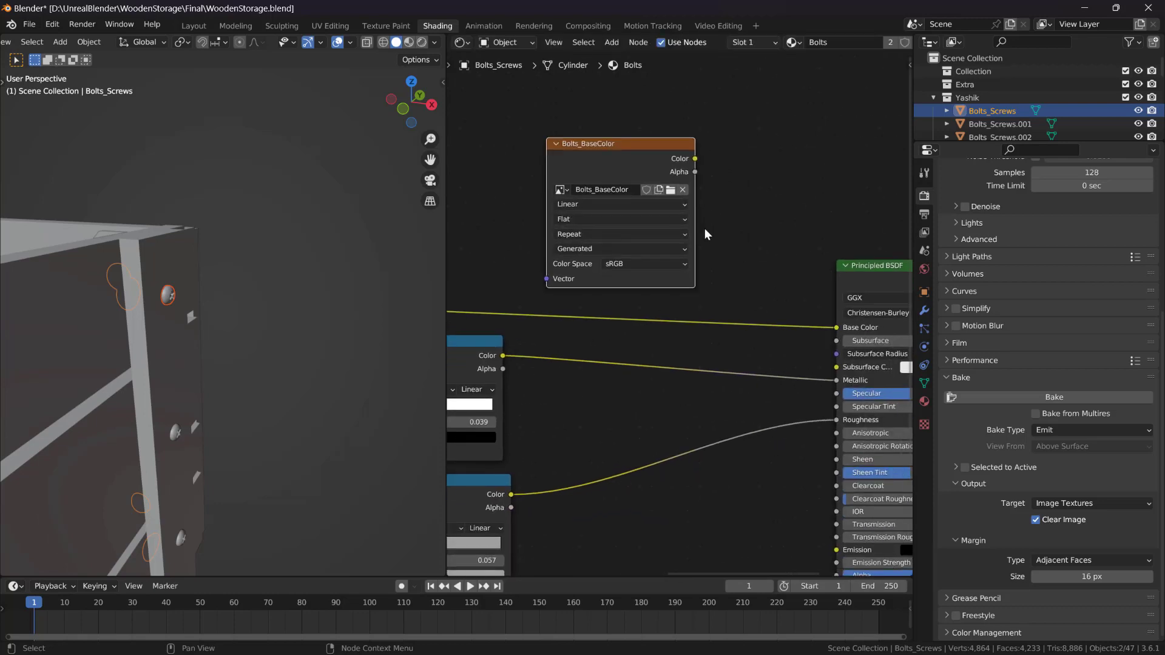
left_click_drag(638, 148, 621, 149)
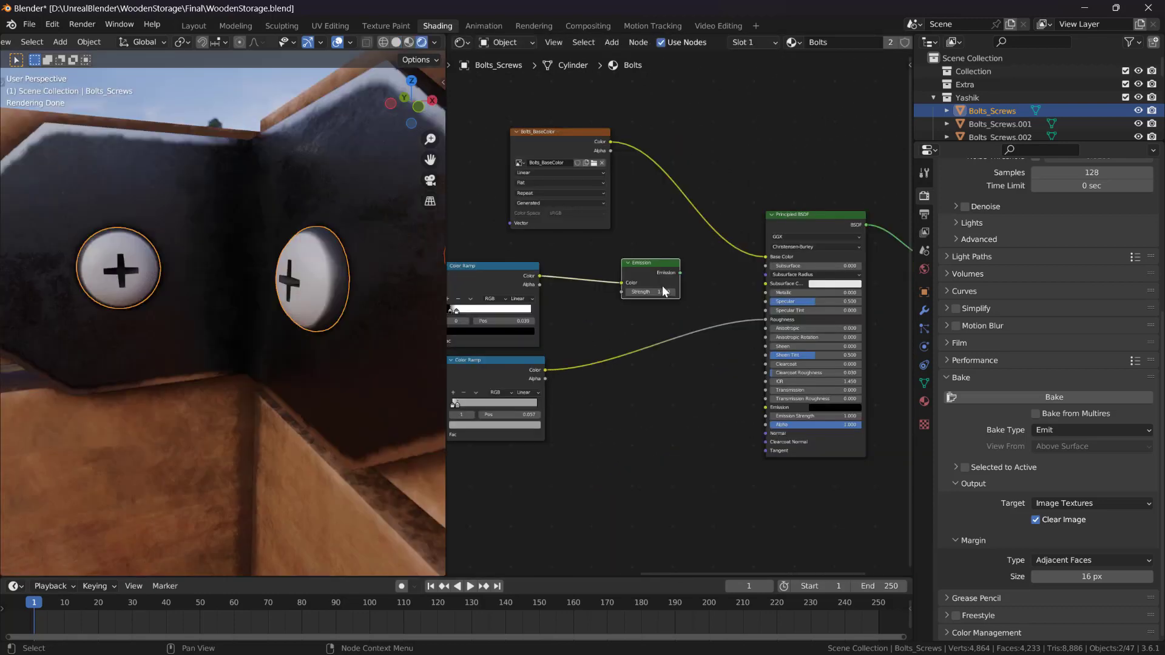
- Delete the Emission node and the old image texture, colour ramp, Brightness/Contrast and Mix nodes that fed the two remaining Color Ramps
key("x")
middle_click_drag(673, 282, 787, 270)
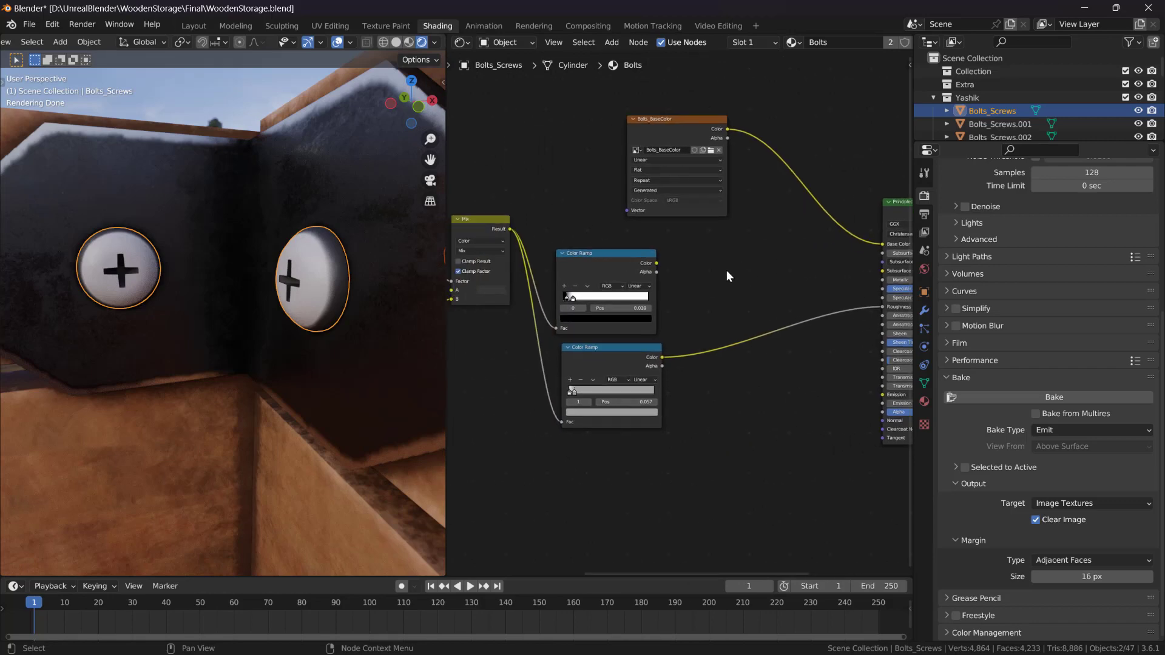
scroll(727, 270, "down", 3)
middle_click_drag(679, 320, 555, 230)
scroll(555, 229, "down", 3)
left_click_drag(555, 229, 738, 424)
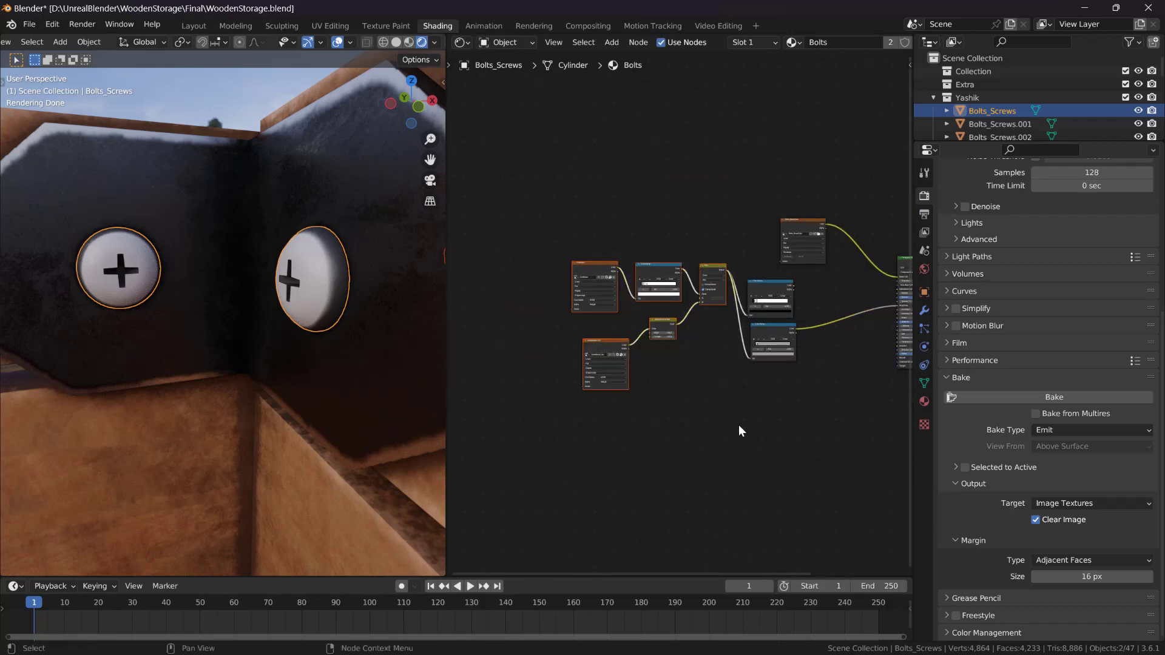
key("x")
- Move the Bolts_BaseColor image node in front of the two Color Ramps
scroll(788, 376, "up", 5)
middle_click_drag(847, 295, 721, 293)
scroll(768, 294, "up", 3)
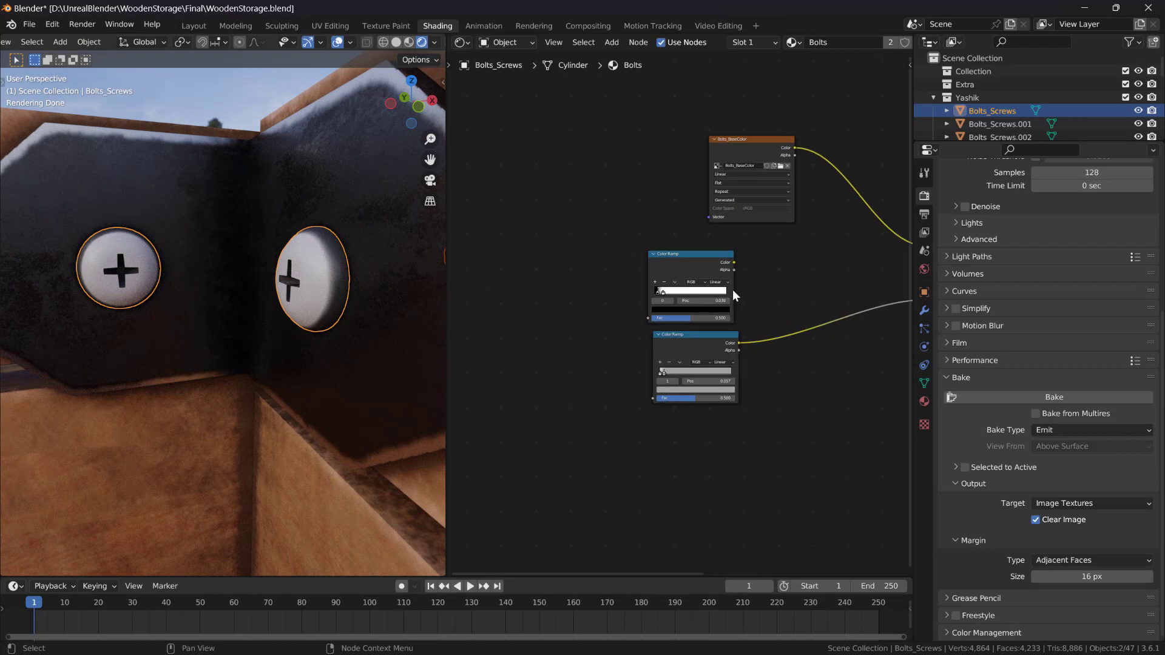
left_click_drag(762, 393, 763, 281)
left_click_drag(728, 147, 575, 165)
scroll(732, 268, "up", 4)
middle_click_drag(732, 268, 681, 273)
- Link the Bolts_BaseColor colour to both Color Ramp factors and the upper ramp's colour to the Principled BSDF's Metallic input
left_click_drag(576, 114, 683, 331)
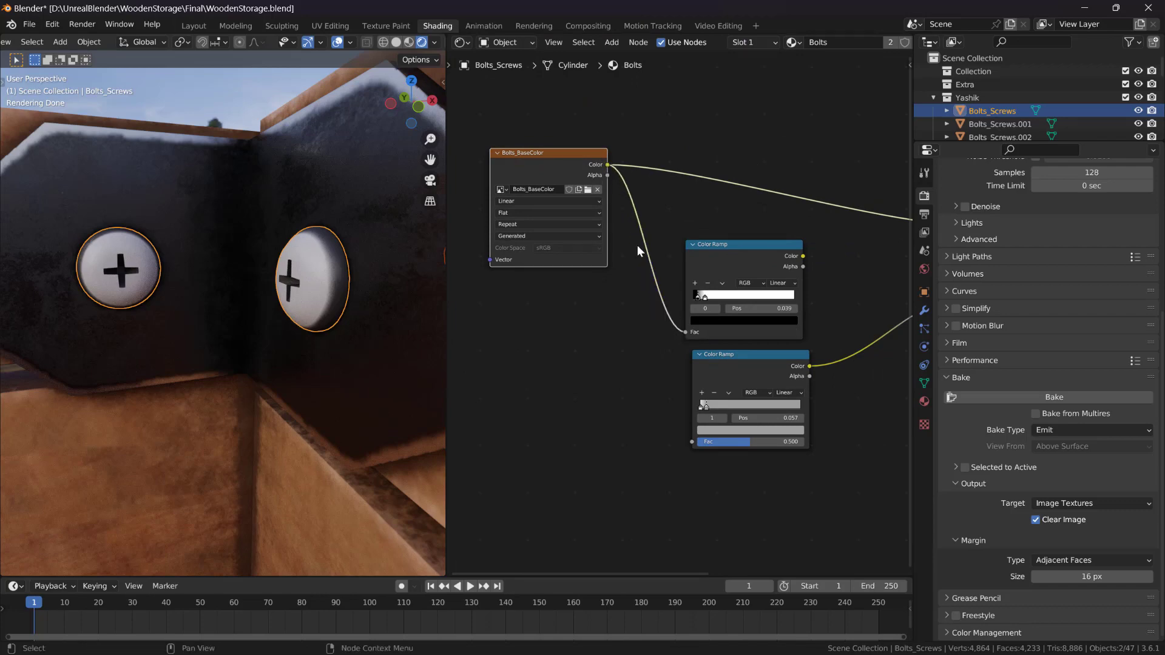
left_click_drag(607, 165, 692, 441)
middle_click_drag(744, 431, 472, 418)
left_click_drag(531, 244, 699, 254)
- Inspect the bolt heads up close in Material Preview, followed by the whole crate from outside
scroll(349, 268, "up", 5)
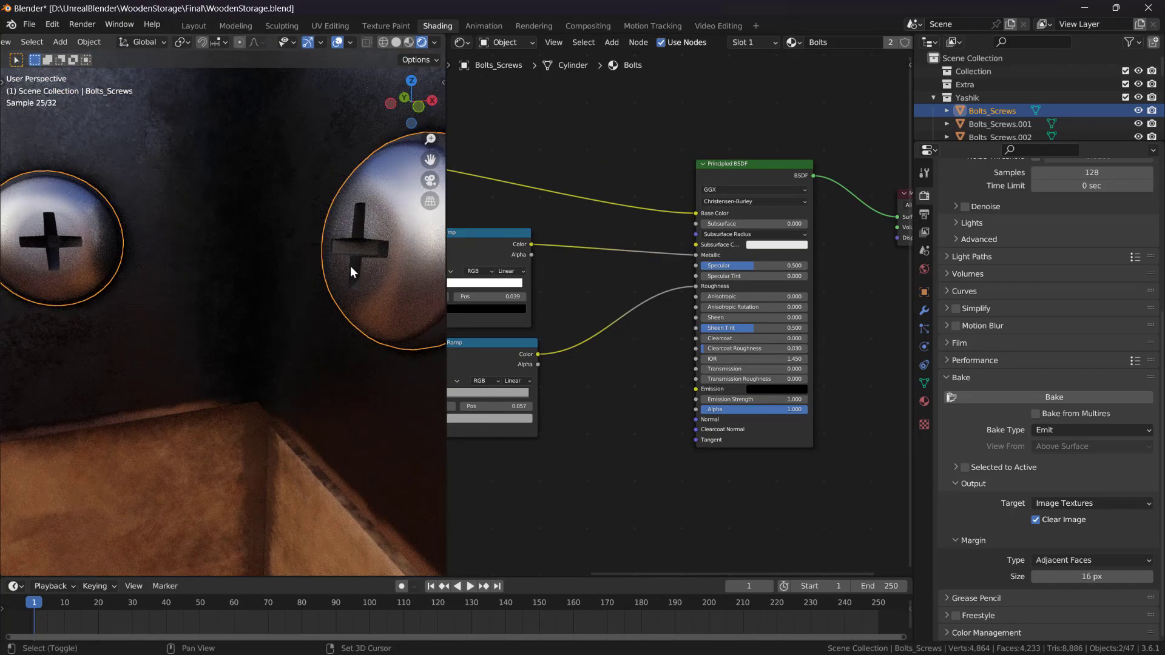
key("z")
left_click(359, 334)
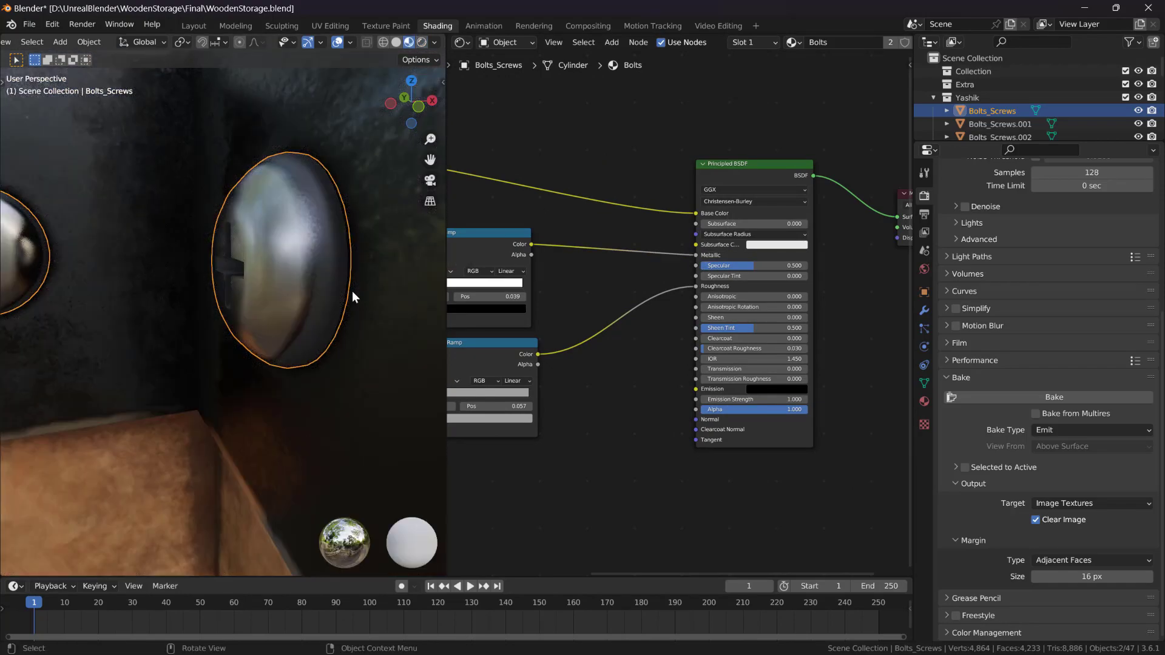
scroll(338, 298, "down", 4)
middle_click_drag(337, 298, 366, 293)
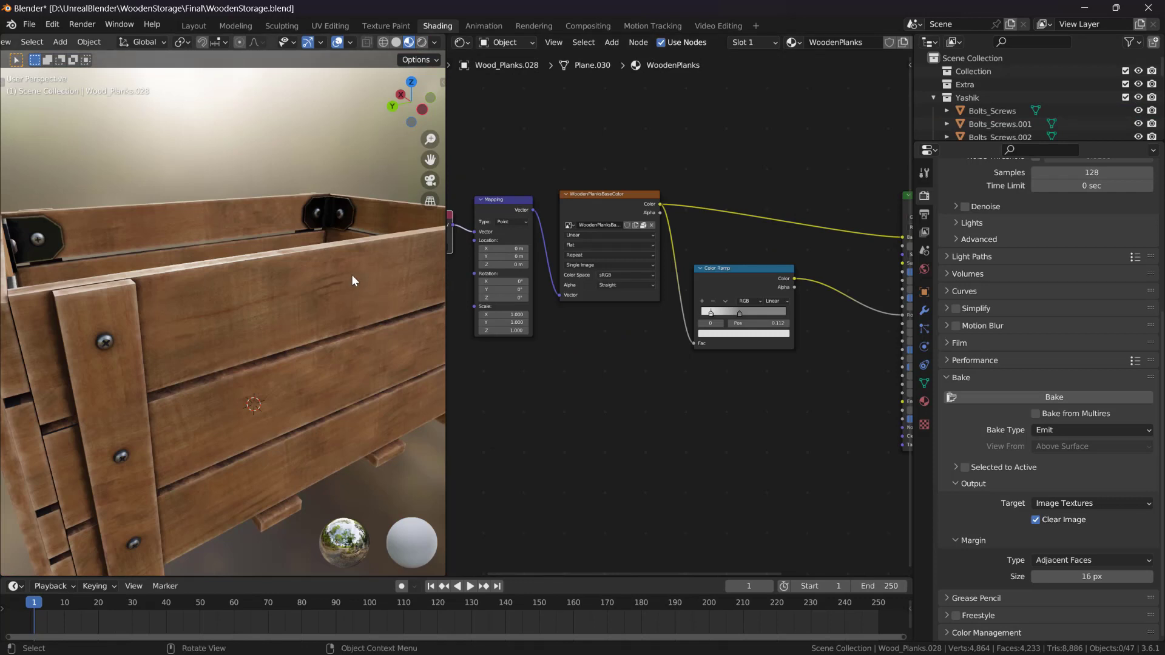
middle_click_drag(352, 275, 340, 292, "ctrl")
scroll(625, 289, "down", 4)
- Move the WoodenPlanks Color Ramp closer to the Principled BSDF and examine the UV Map and Mapping nodes
mouse_move(577, 281)
middle_mouse_down()
mouse_move(650, 279)
mouse_move(569, 265)
middle_mouse_up()
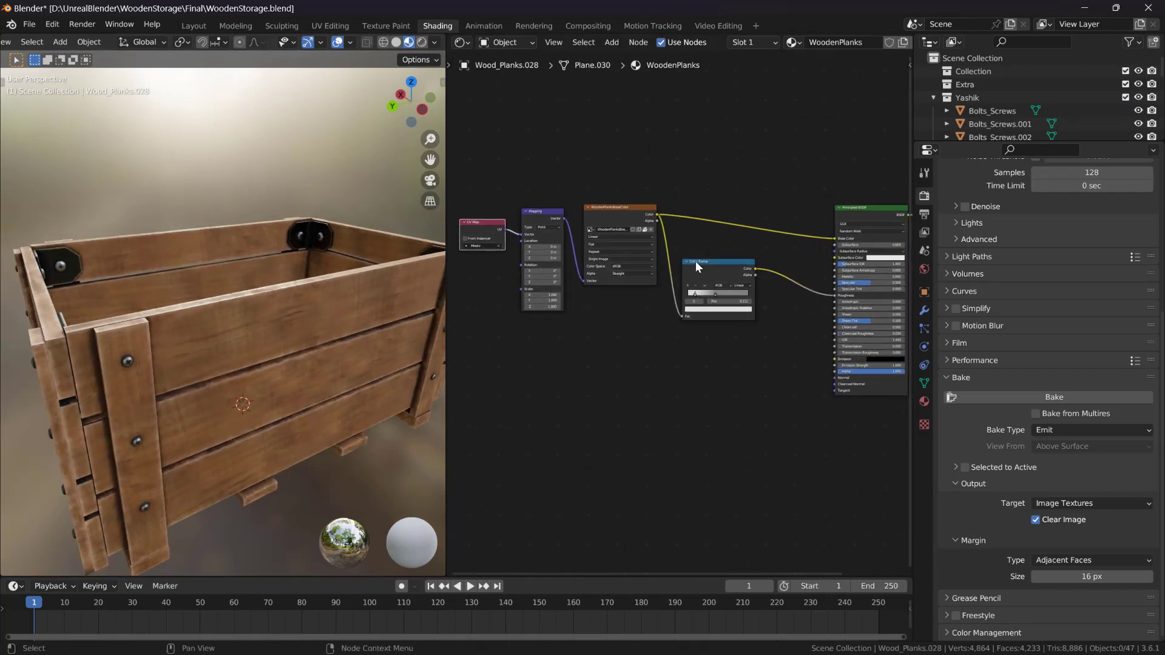
left_click_drag(719, 271, 748, 270)
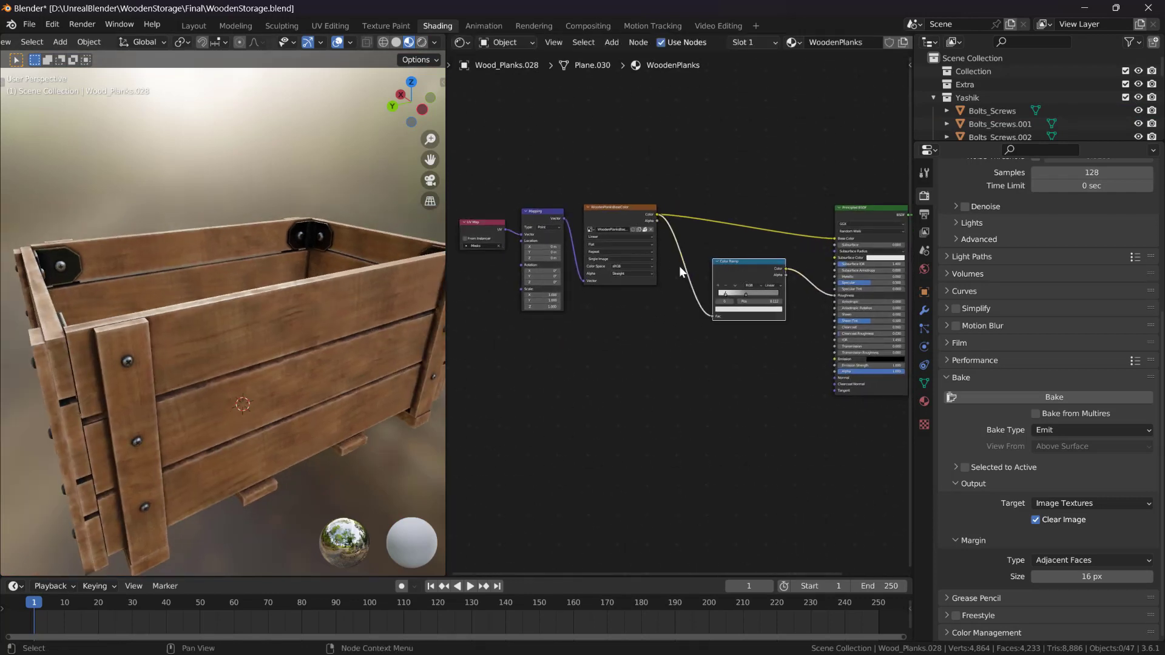
scroll(550, 244, "up", 5)
middle_click_drag(550, 244, 624, 319)
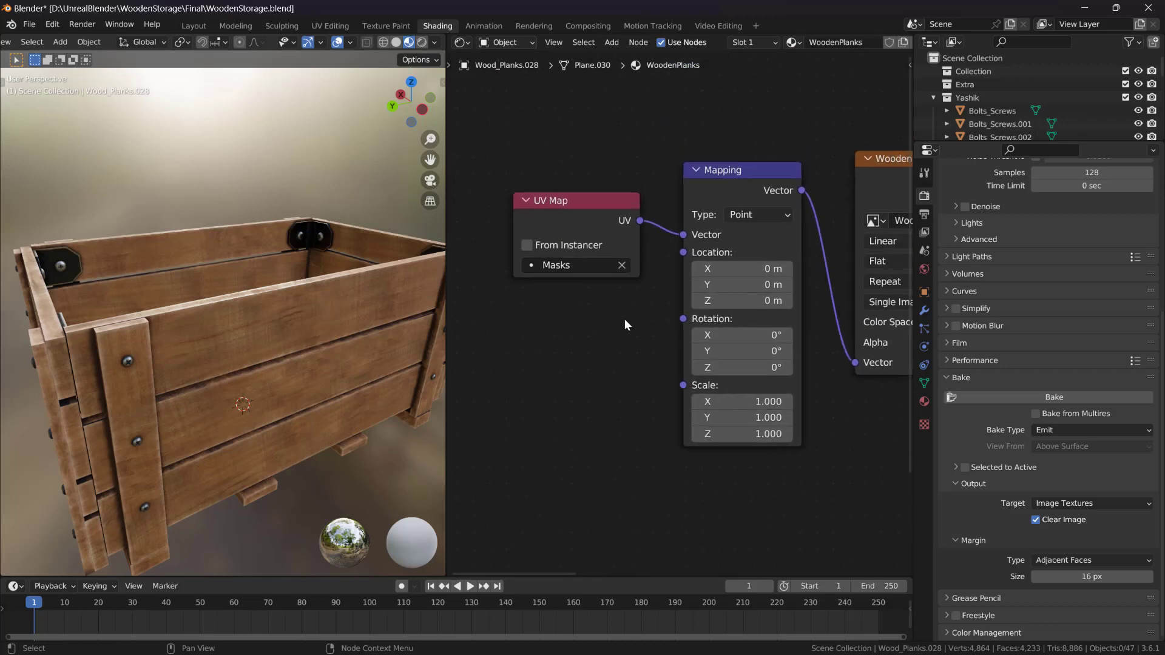
scroll(624, 320, "up", 1)
left_click_drag(562, 208, 563, 219)
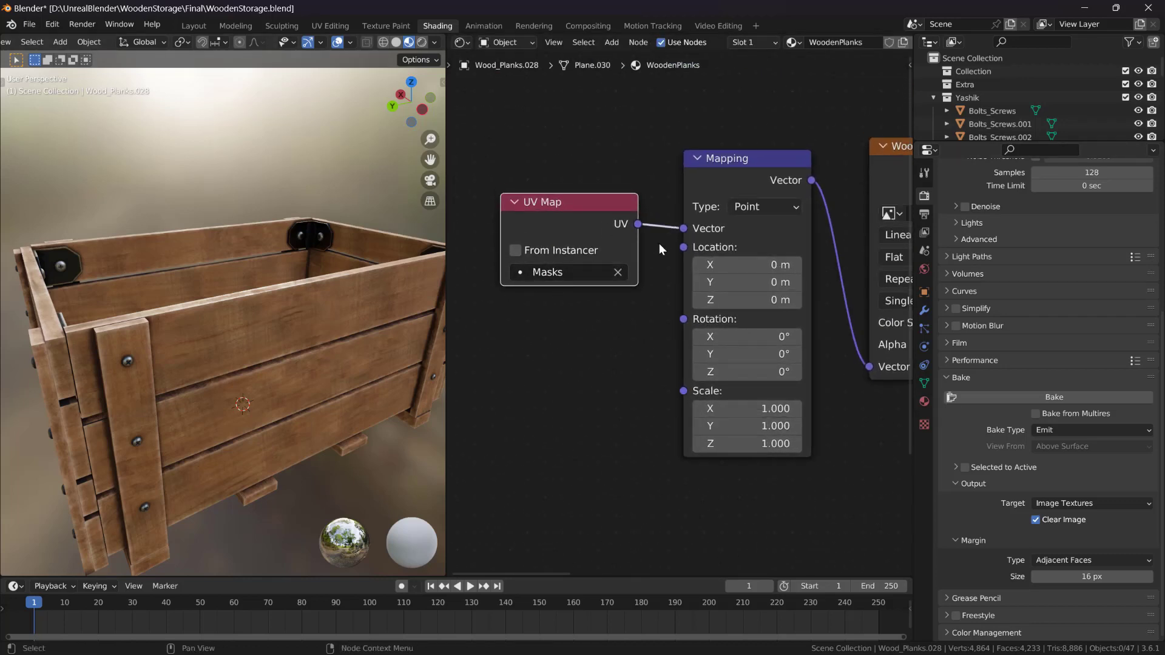
scroll(698, 298, "down", 3)
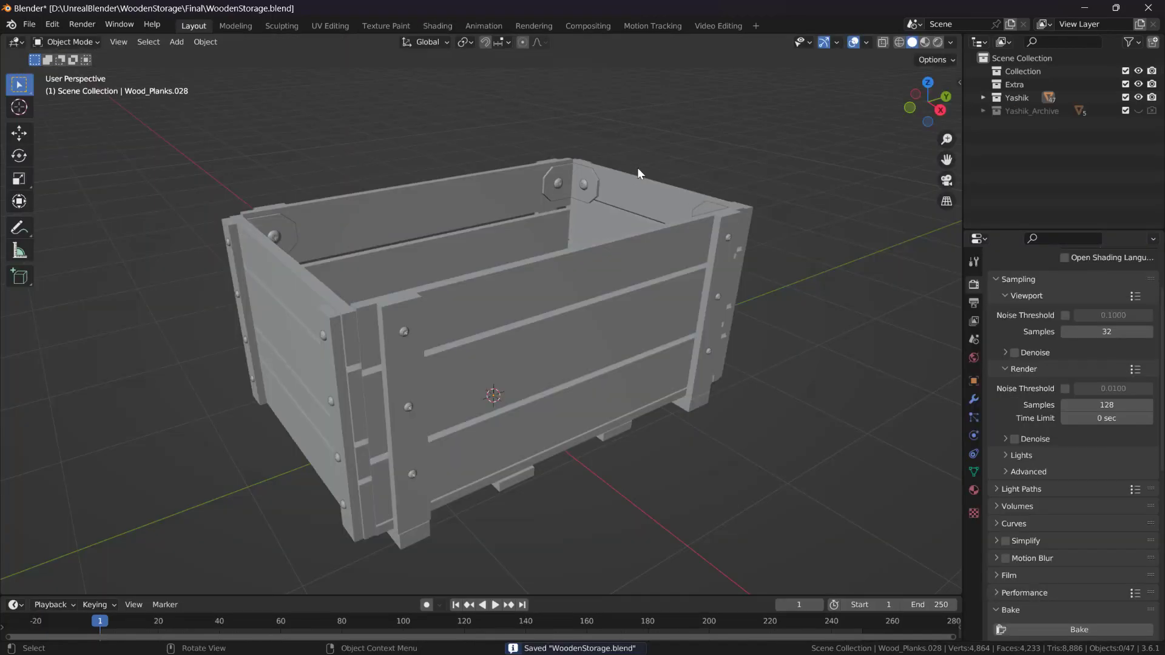
- Show the crate in Rendered shading in the Layout workspace and view it from several angles
mouse_move(550, 232)
middle_mouse_down()
mouse_move(561, 232)
mouse_move(539, 228)
middle_mouse_up()
middle_click_drag(553, 251, 540, 218, "shift")
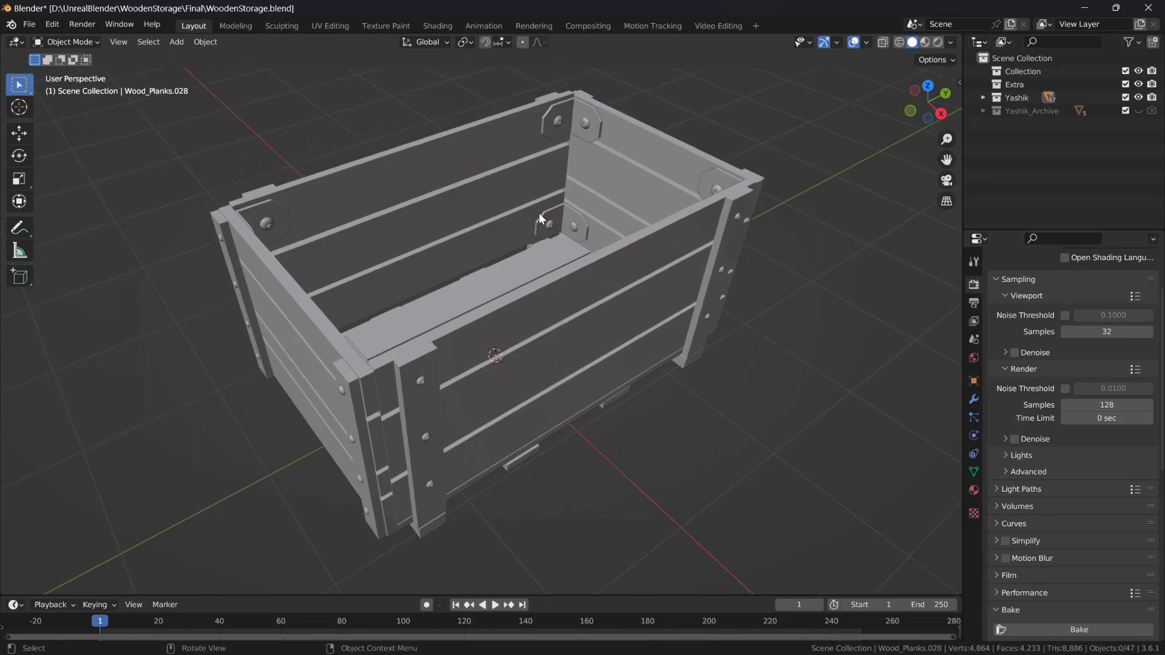
middle_click_drag(537, 270, 417, 180)
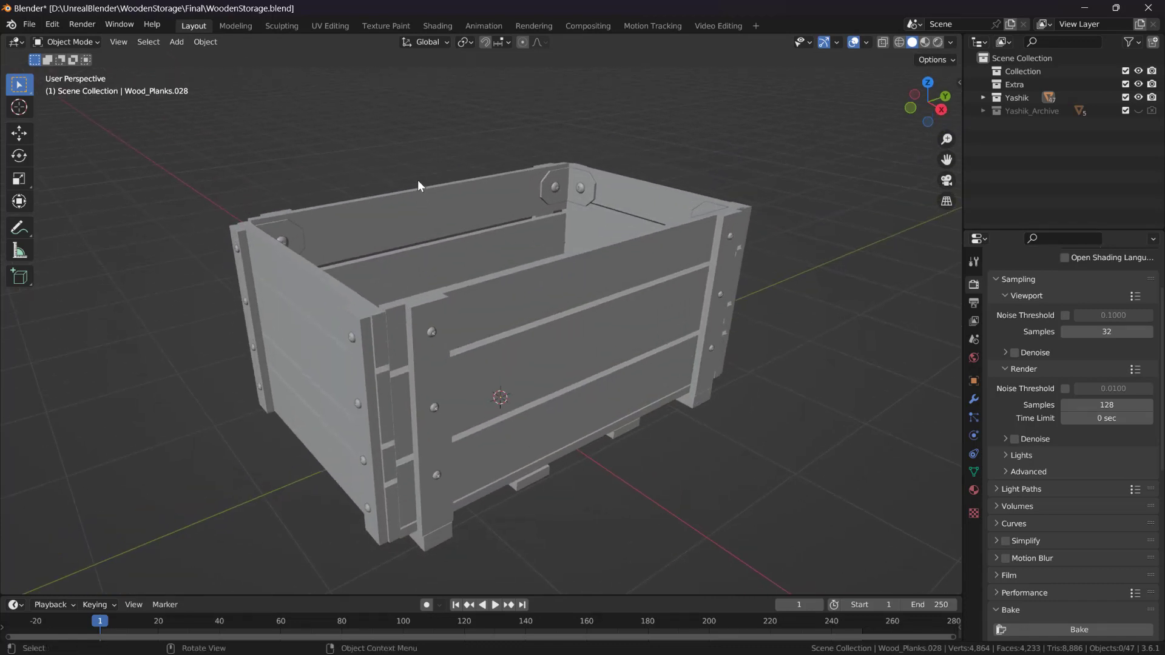
key("z")
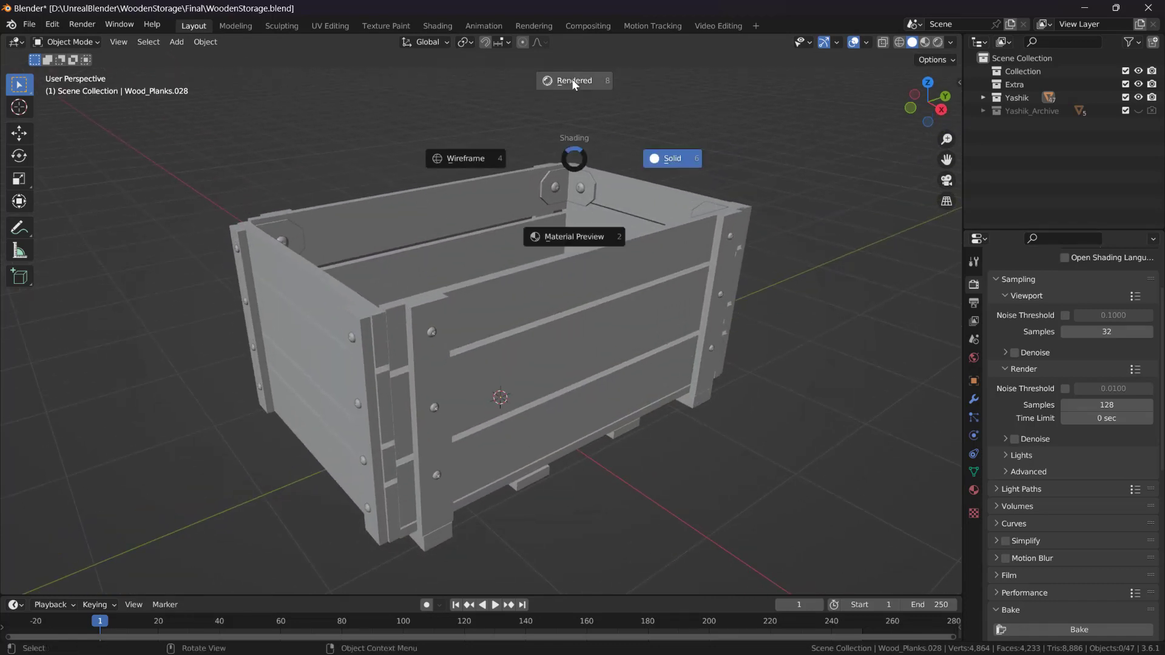
left_click(571, 78)
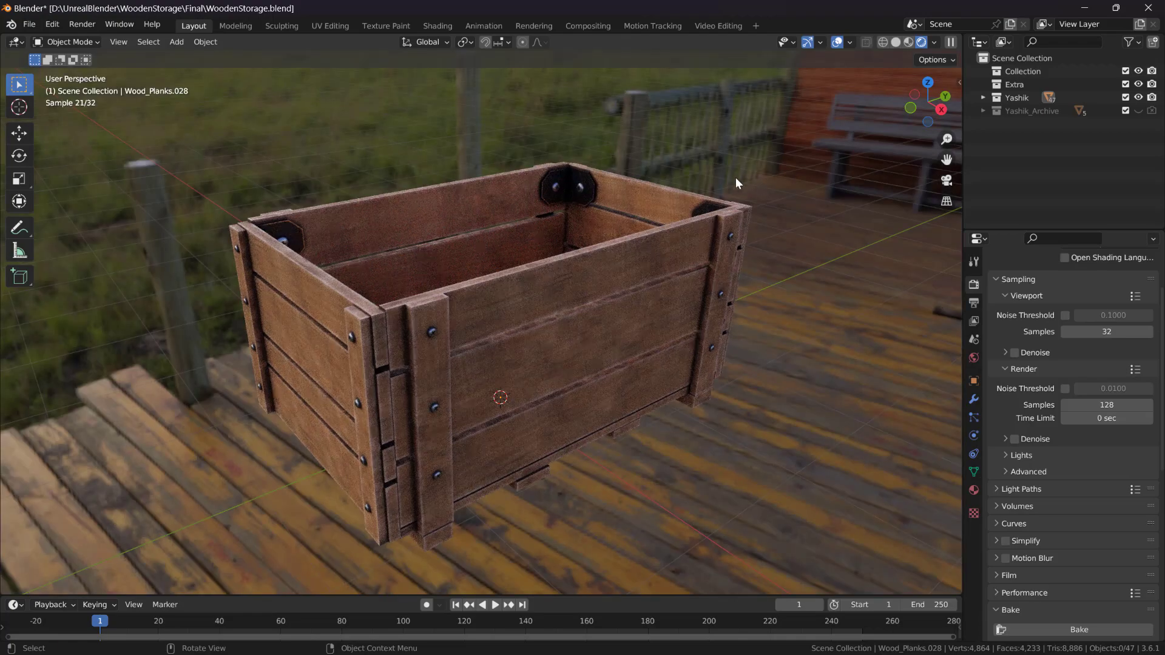
middle_click_drag(735, 182, 937, 352)
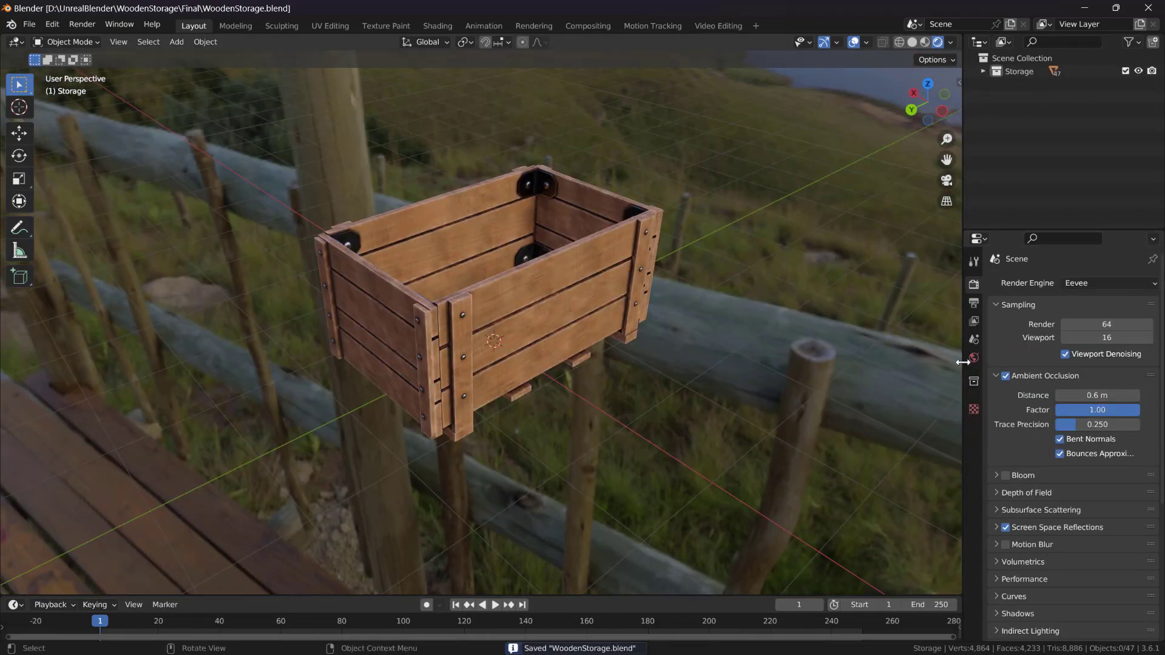
- Clear the cayley_lookout_2k image from the World background and remove its Environment Texture from the colour
left_click(974, 358)
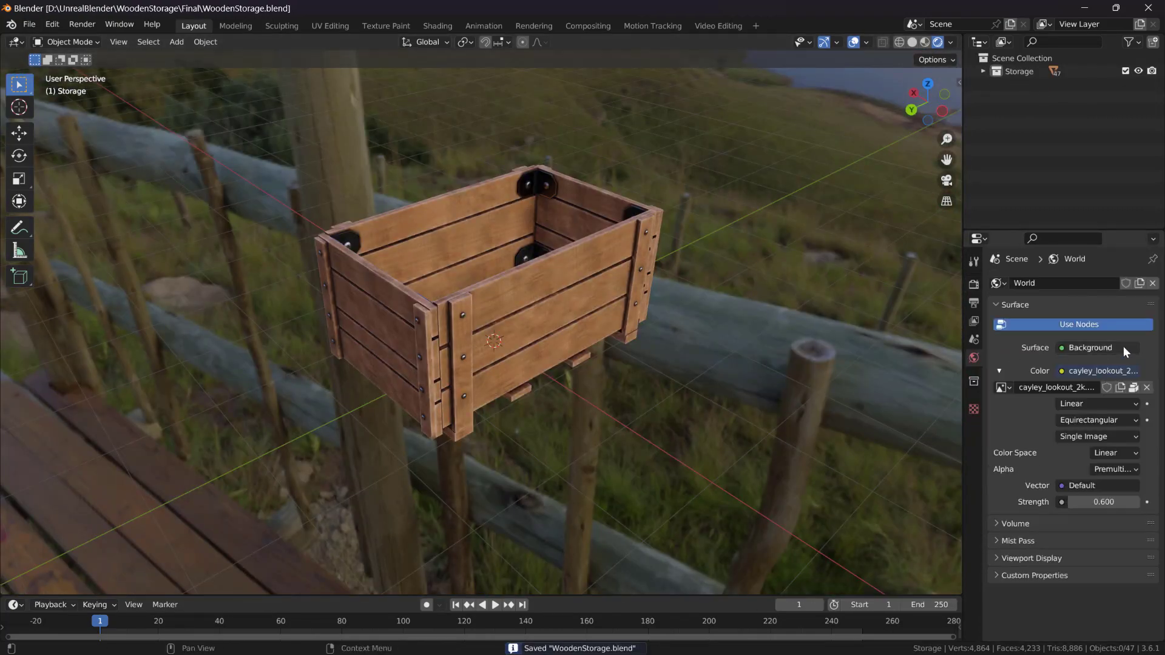
left_click(1147, 387)
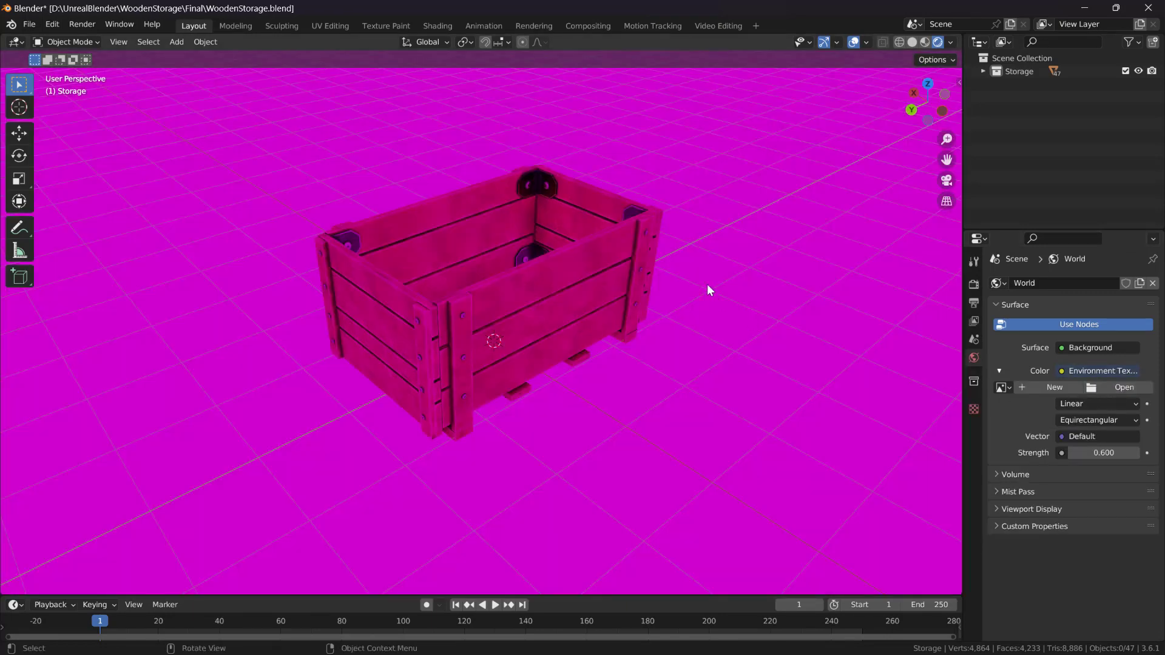
left_click(1106, 369)
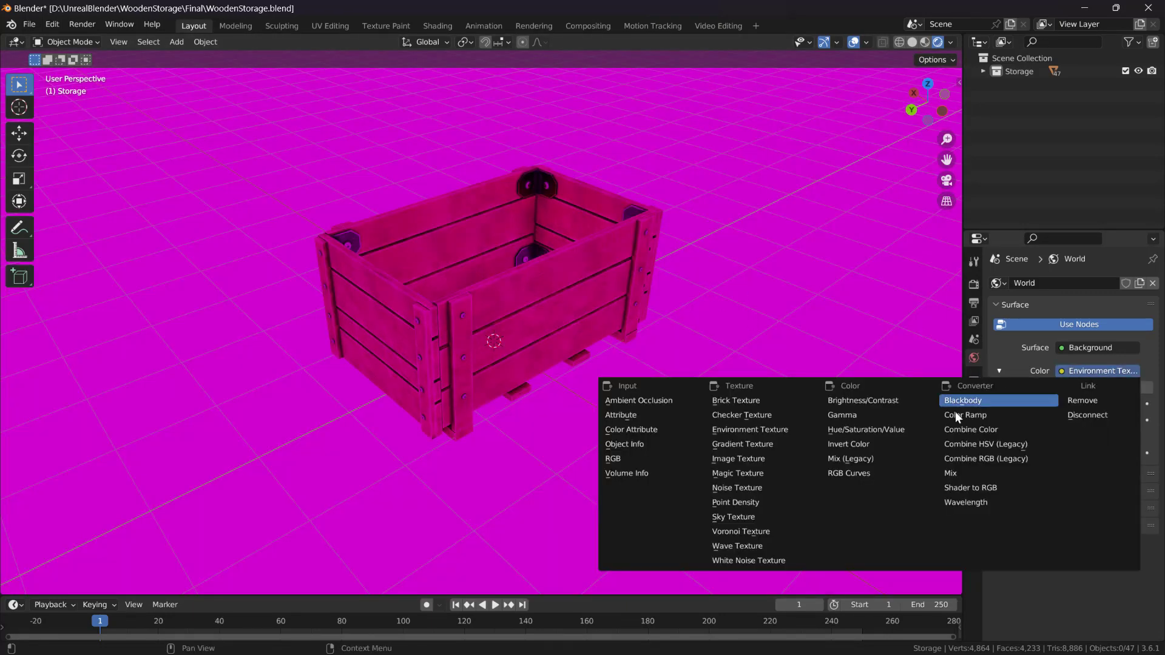
left_click(1077, 400)
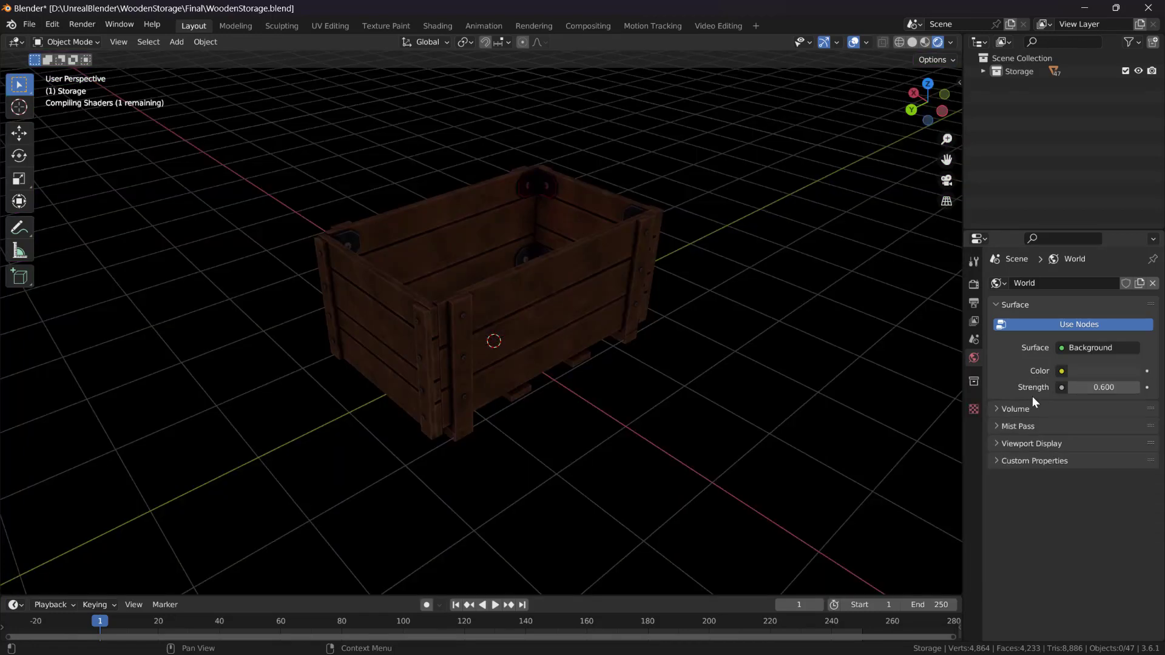
left_click(1111, 371)
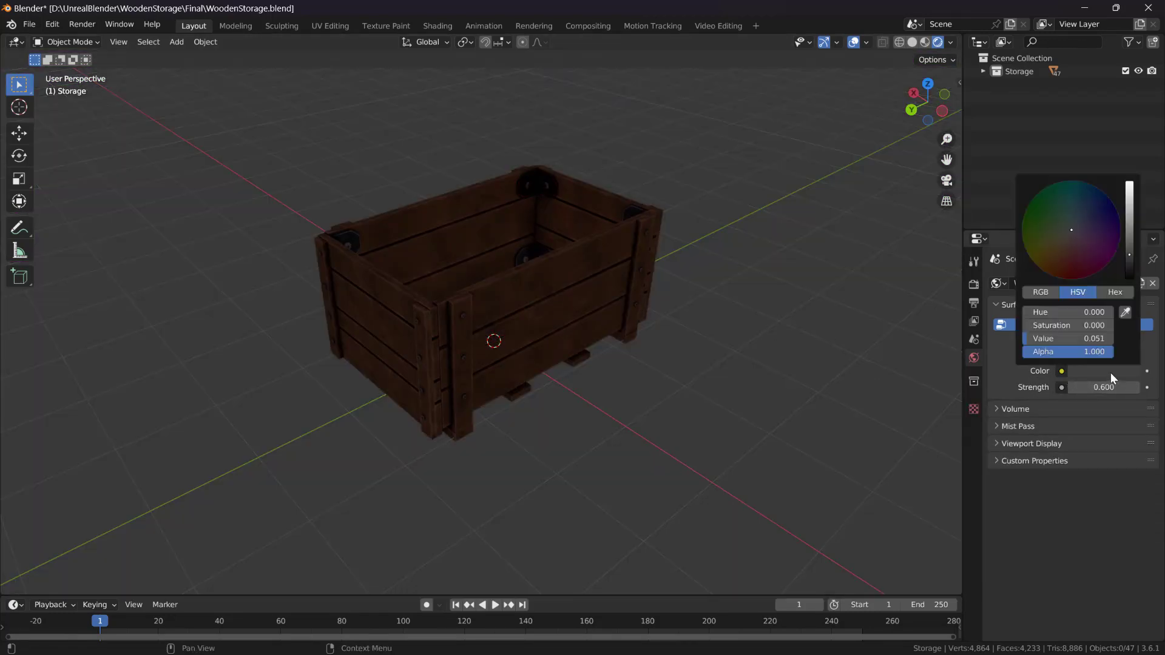
key("shift+a")
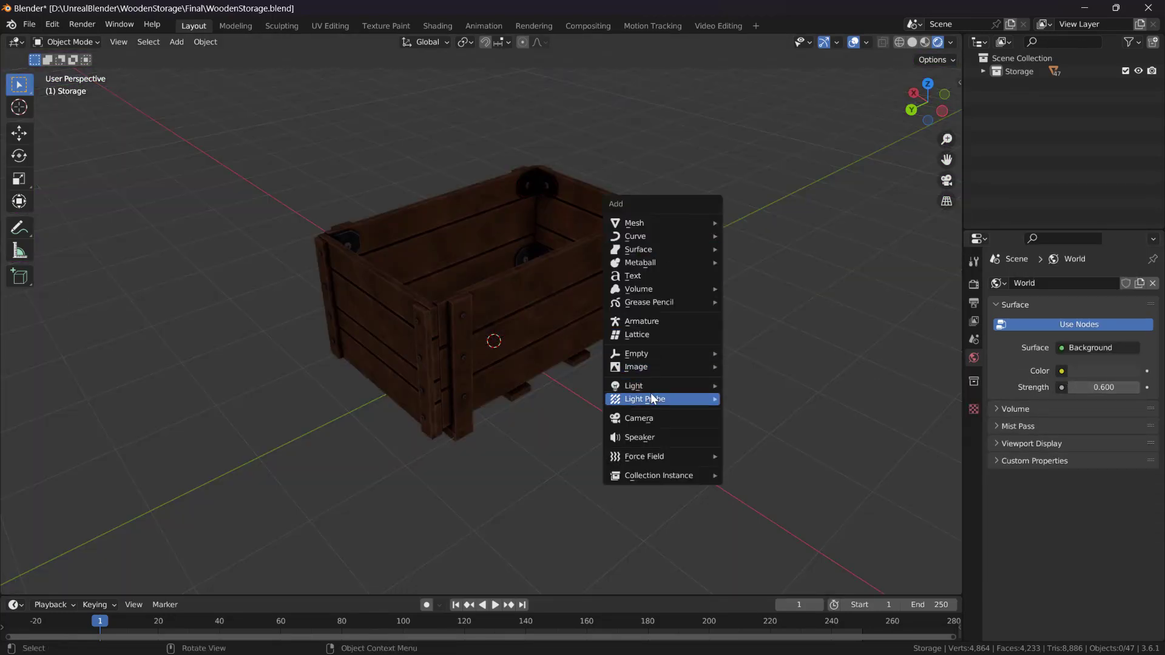
mouse_move(653, 385)
left_click(744, 386)
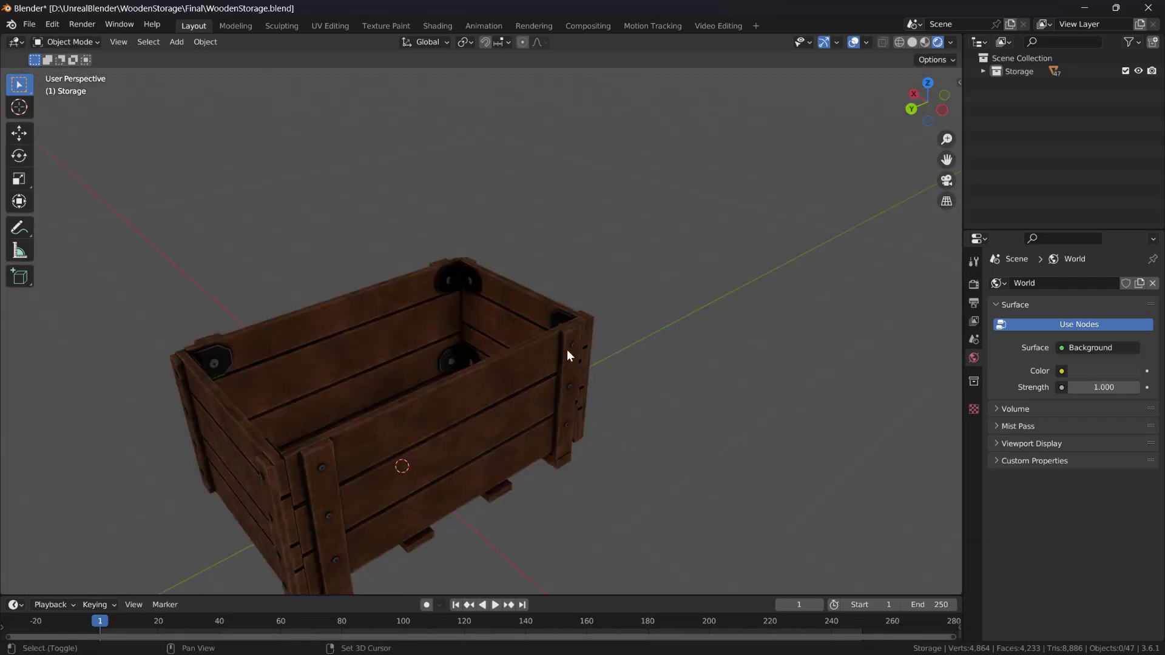
- Set the World background strength to 1.000 and brighten its colour to a light grey
middle_click_drag(567, 349, 601, 352, "shift")
left_click(1078, 370)
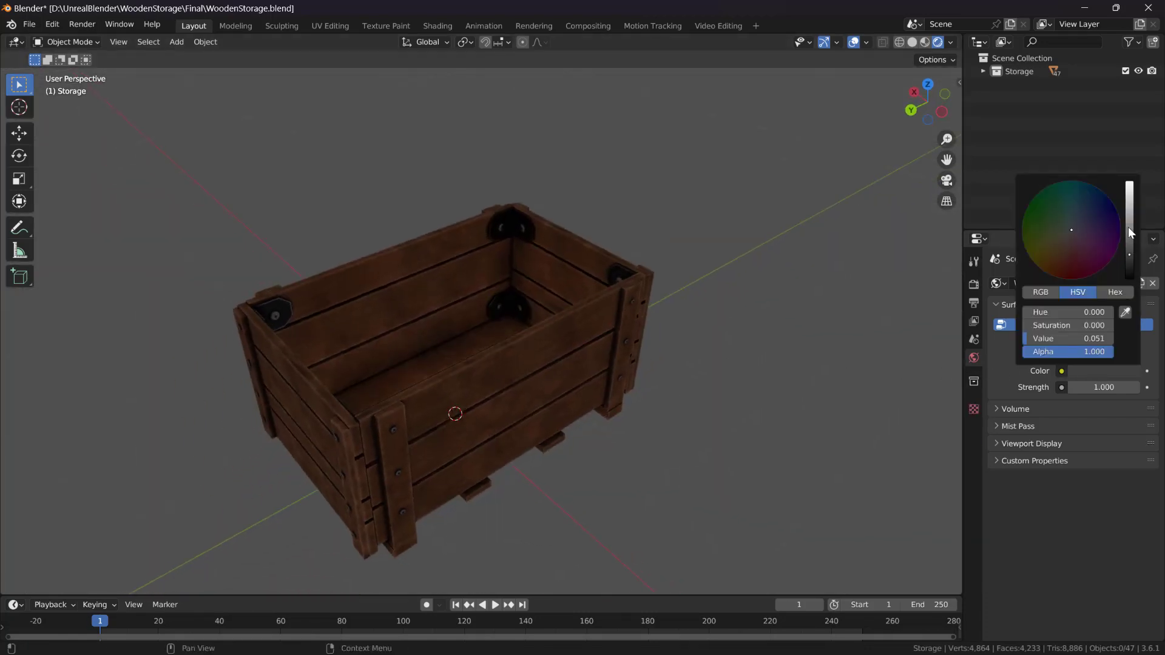
left_click(1128, 227)
- Inspect the crate closely under the grey World lighting and return the viewport to Solid shading
middle_click_drag(612, 327, 362, 348)
scroll(640, 382, "up", 8)
scroll(537, 359, "down", 4)
mouse_move(537, 359)
middle_mouse_down()
mouse_move(437, 344)
mouse_move(526, 399)
mouse_move(479, 389)
middle_mouse_up()
scroll(449, 350, "down", 4)
key("z")
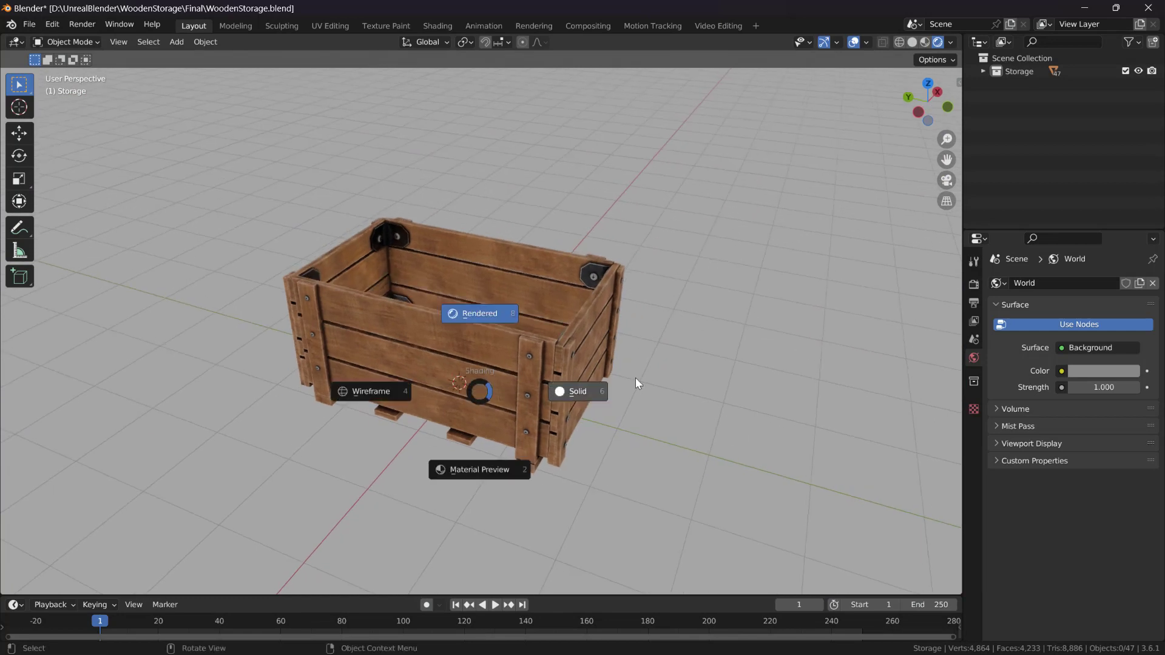
left_click(635, 384)
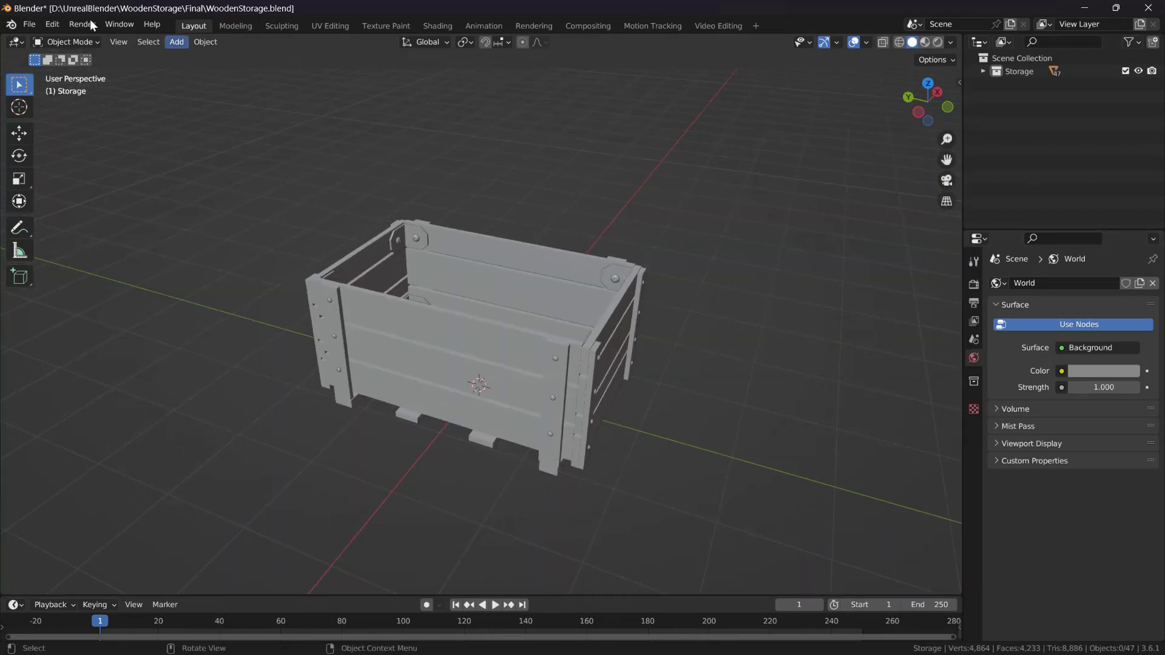
- Purge the unused data-blocks from the WoodenStorage file and confirm the deletion
middle_click_drag(271, 151, 446, 244)
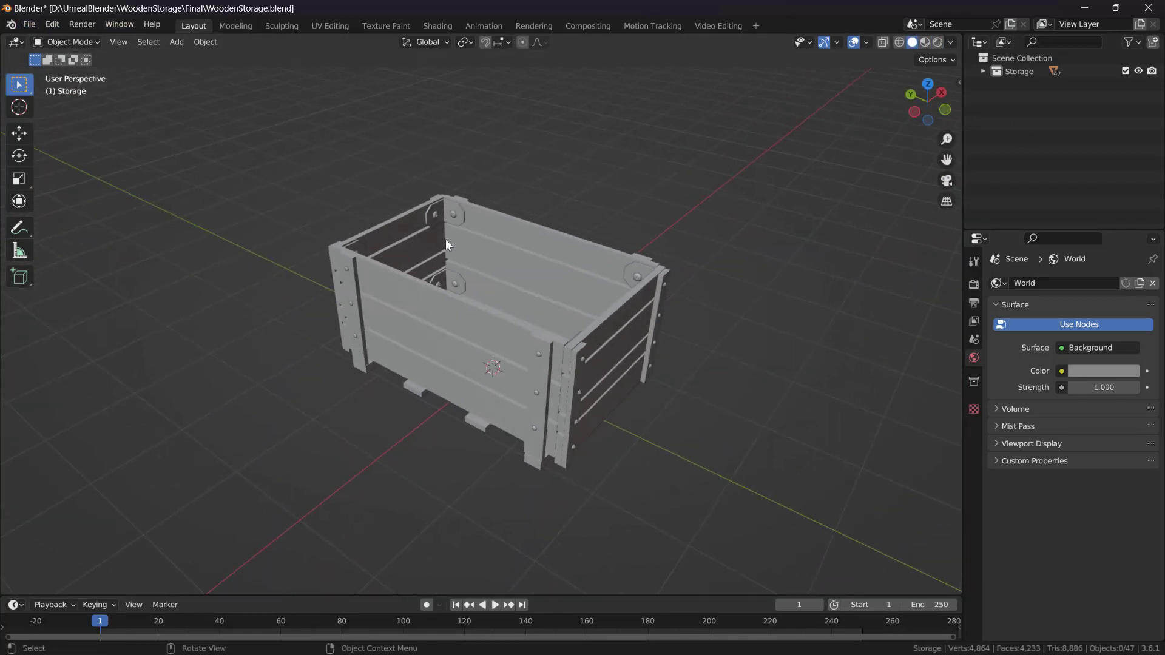
left_click(31, 25)
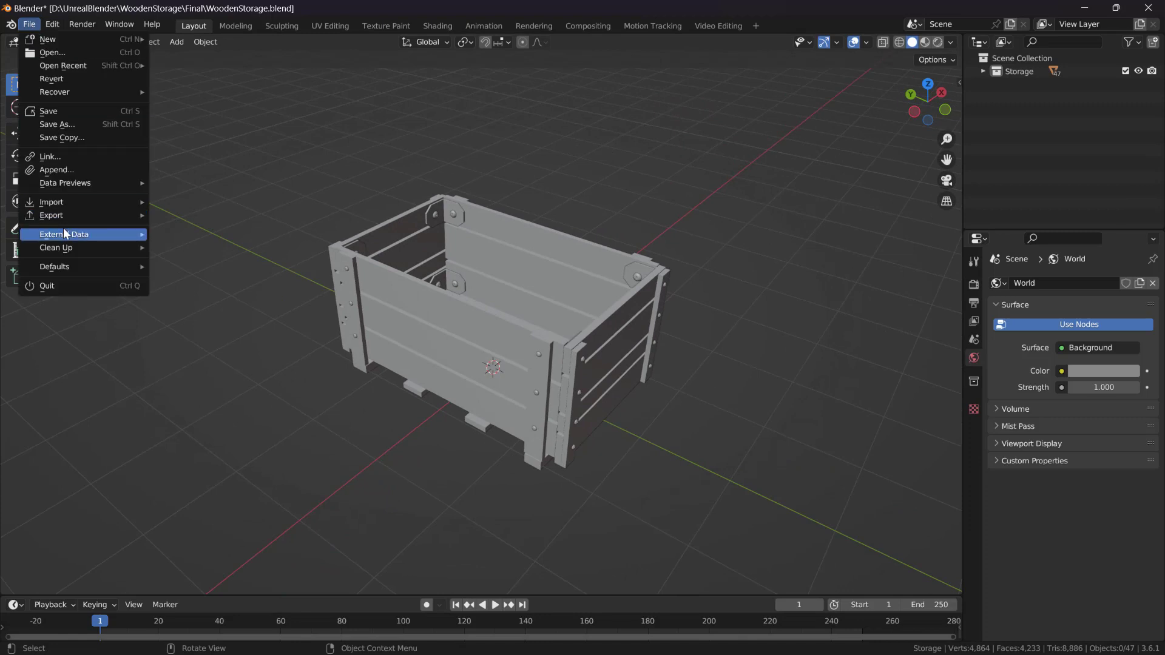
mouse_move(67, 238)
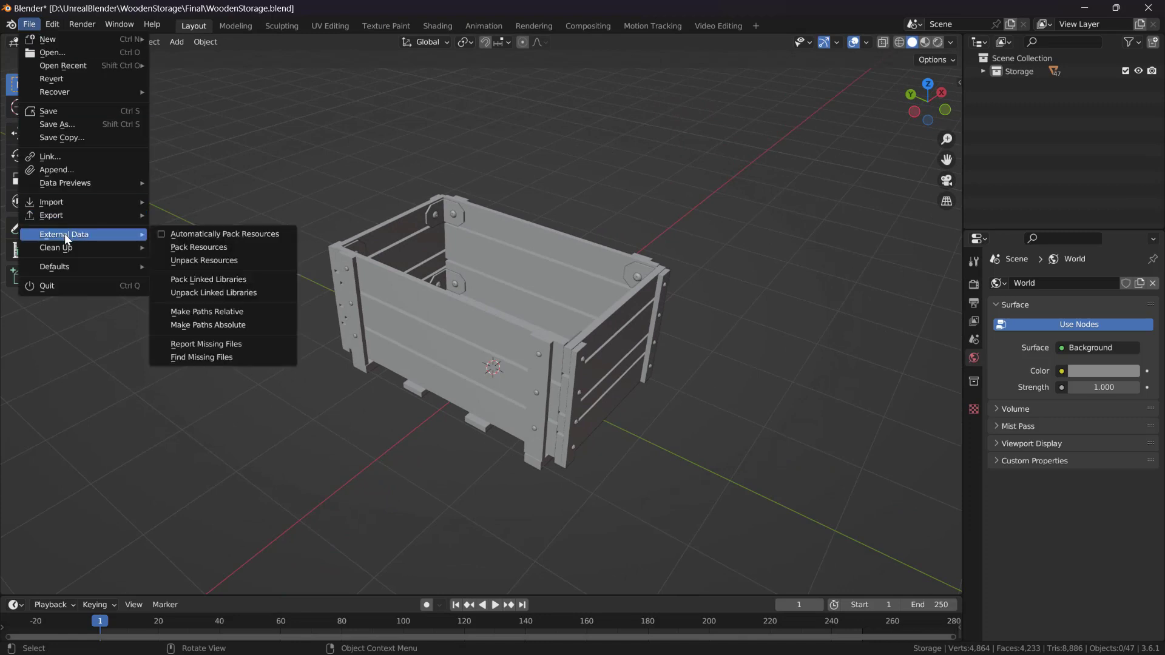
left_click(202, 252)
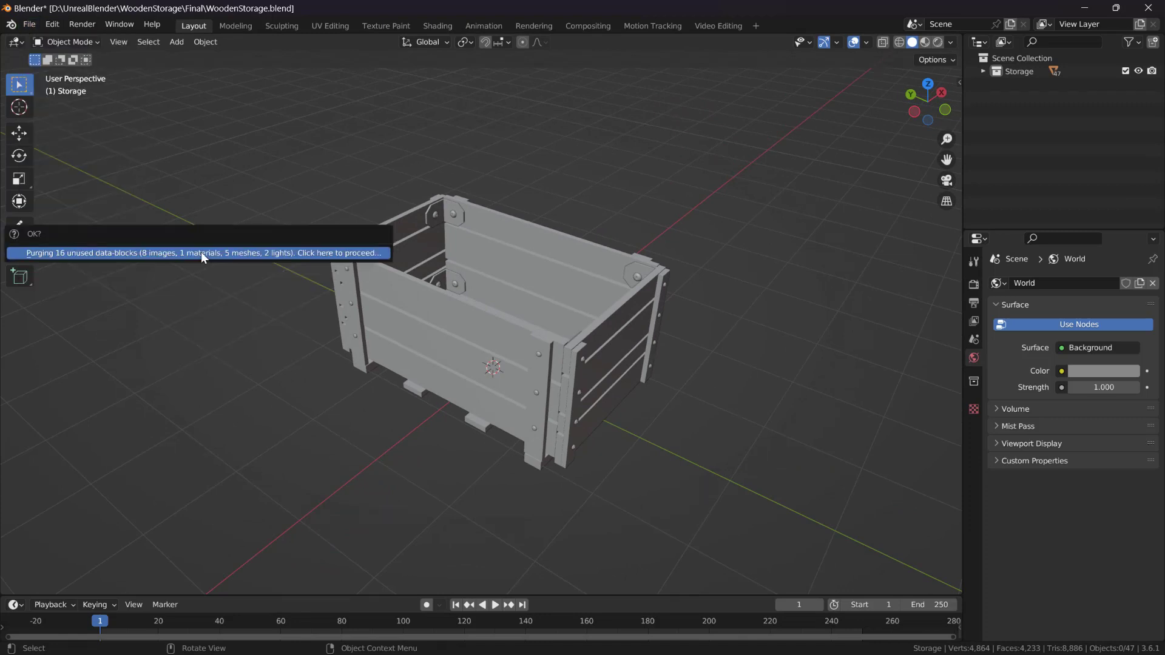
left_click(201, 252)
- Purge the remaining unused data-blocks in a second pass and save the WoodenStorage file
left_click(36, 22)
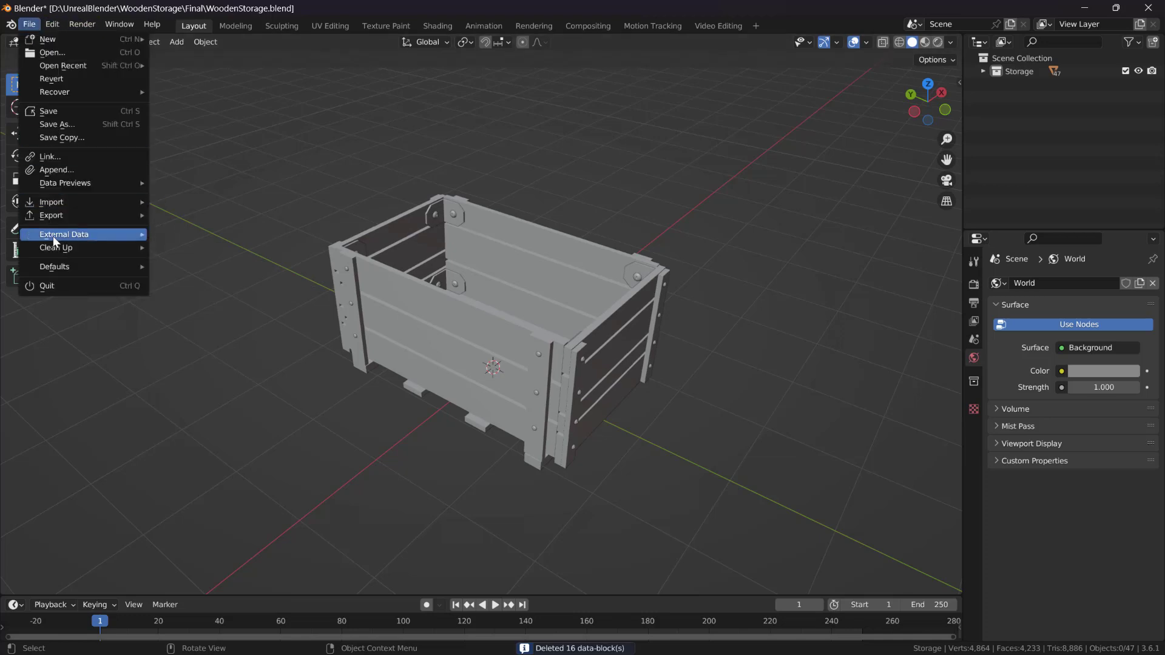
mouse_move(55, 234)
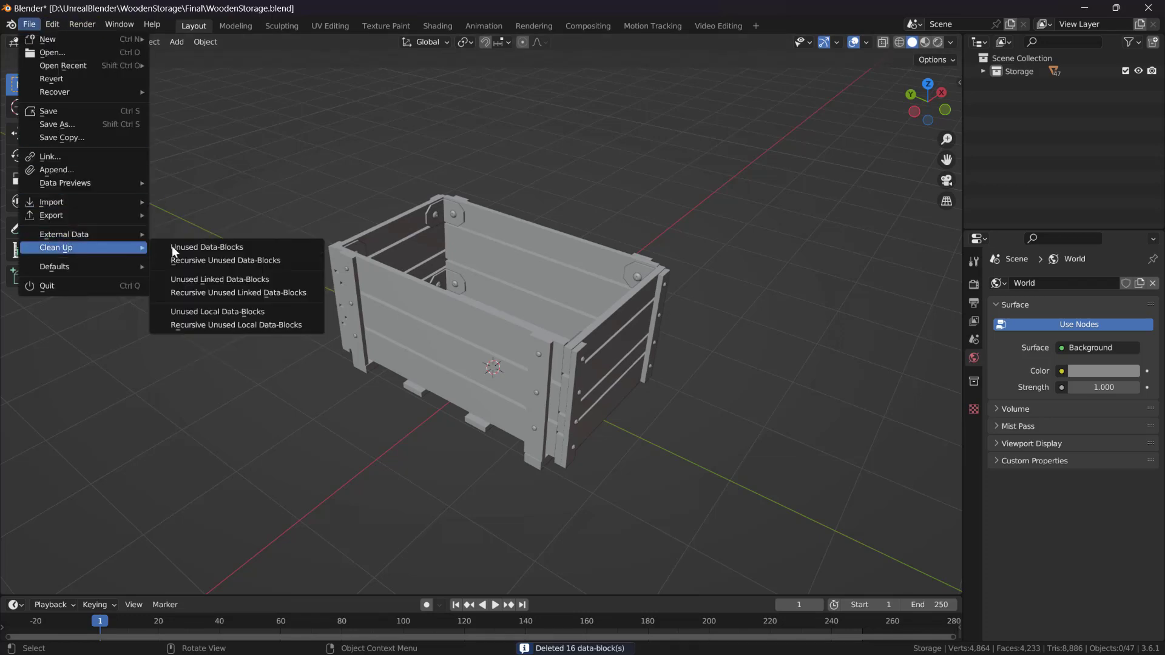
left_click(197, 257)
left_click(197, 261)
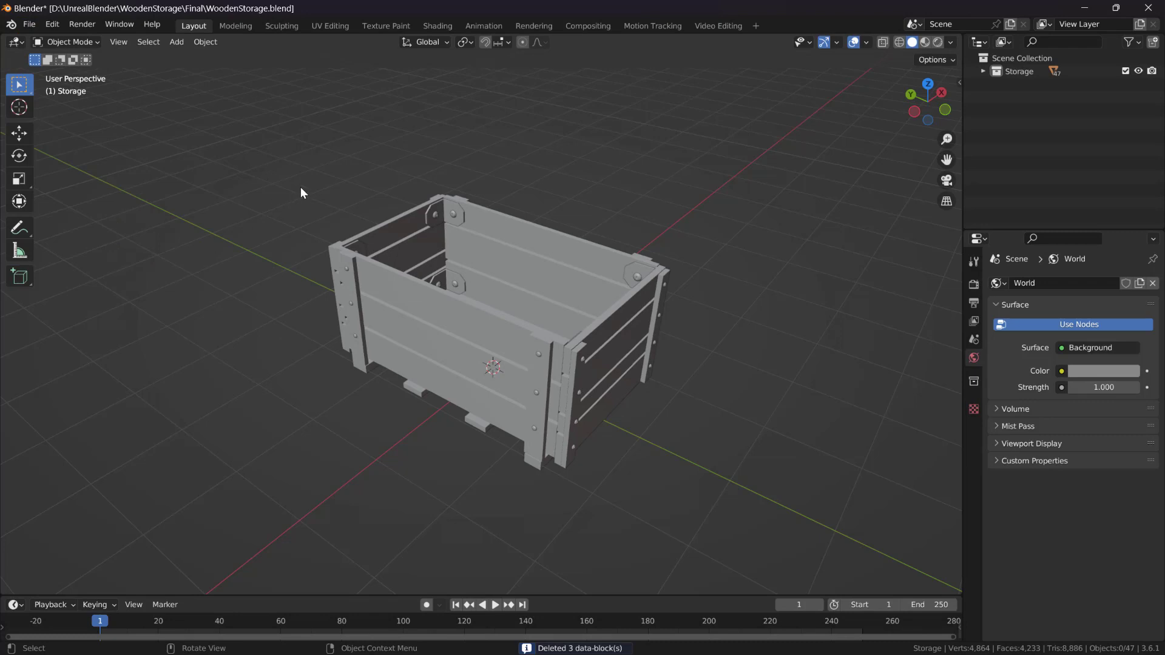
key("ctrl+s")
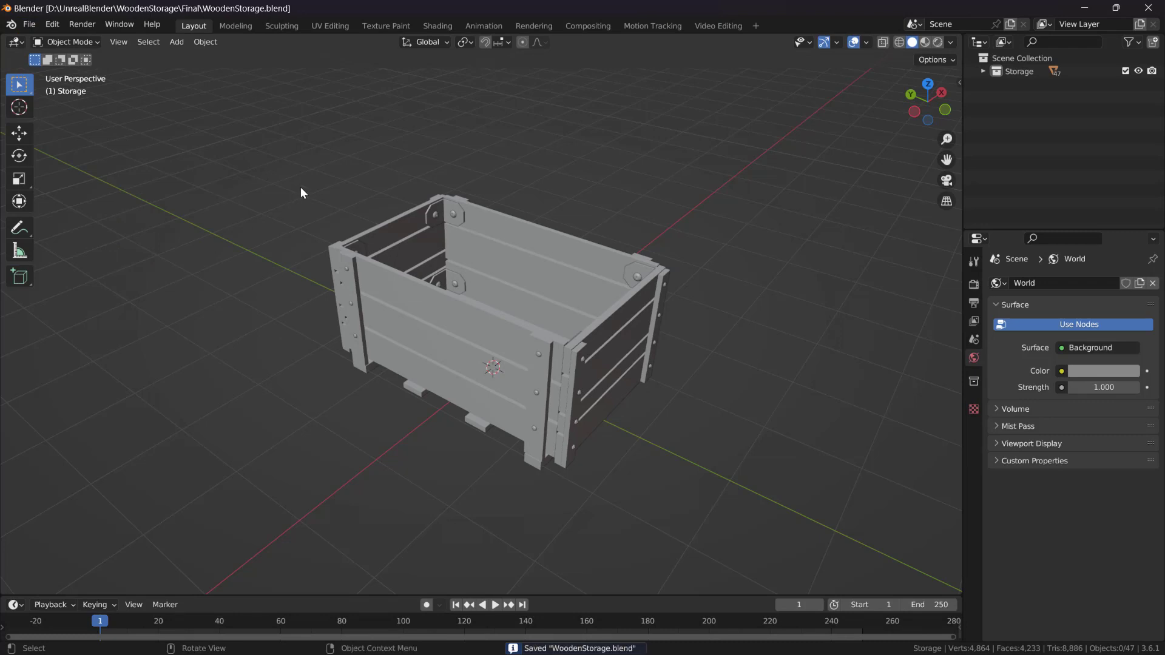
- Run the unused data-block clean-up once more to check for leftover orphaned data
left_click(30, 24)
mouse_move(60, 238)
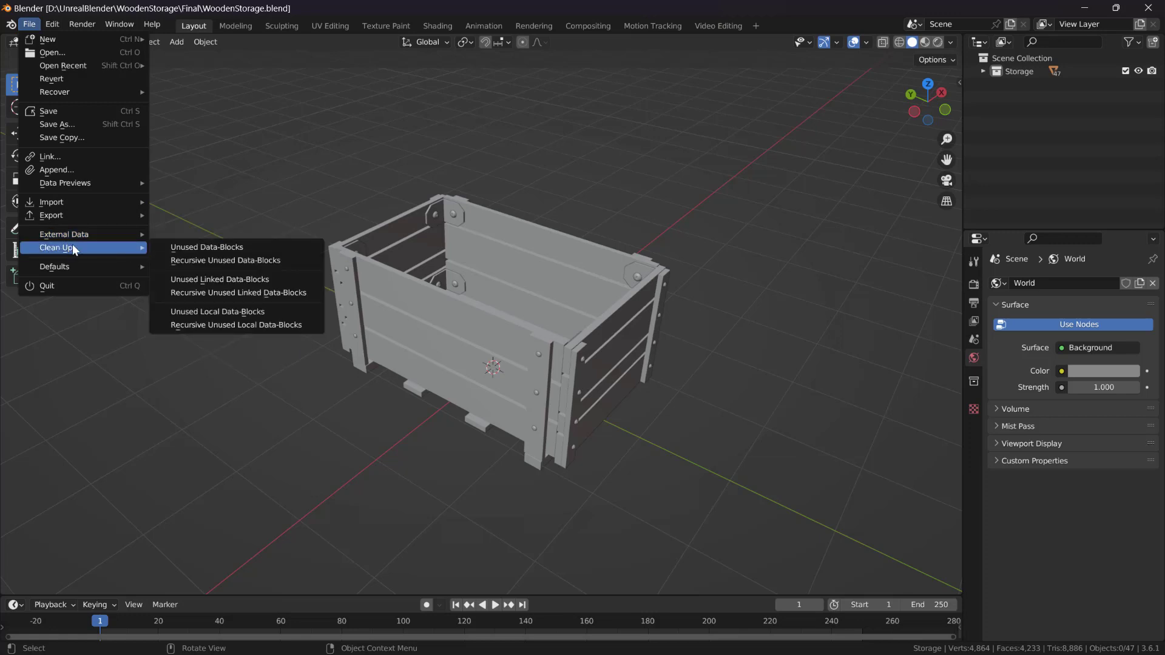
left_click(204, 247)
middle_click_drag(602, 234, 475, 265)
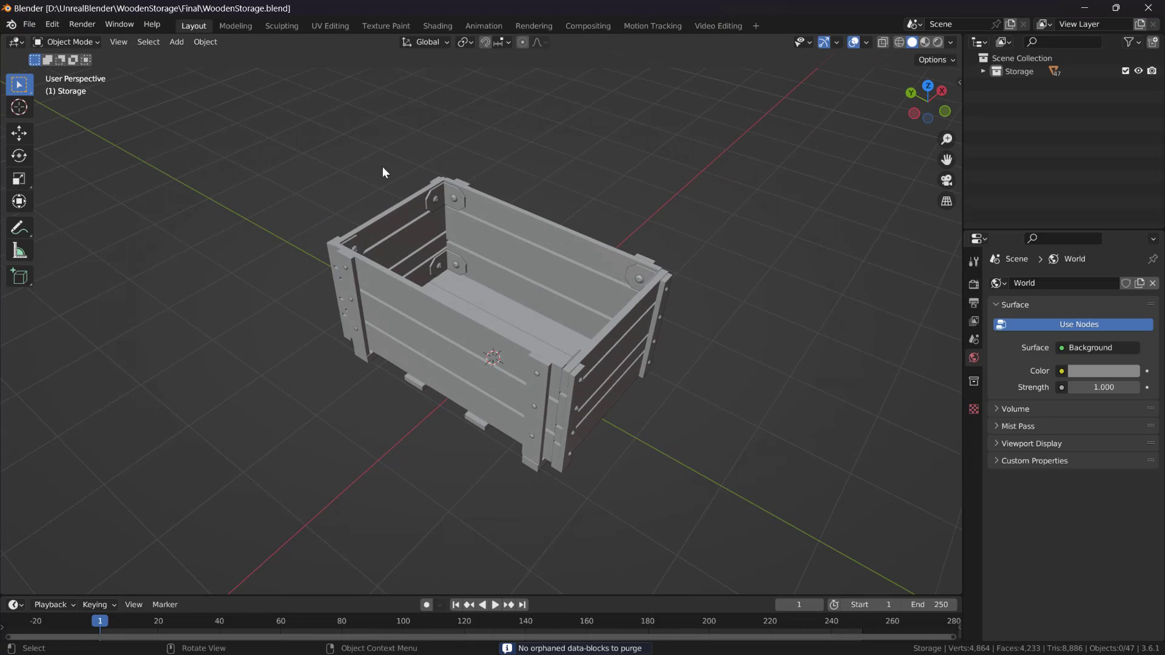
- Select the crate's wooden planks and review the materials available in the file
left_click(642, 350)
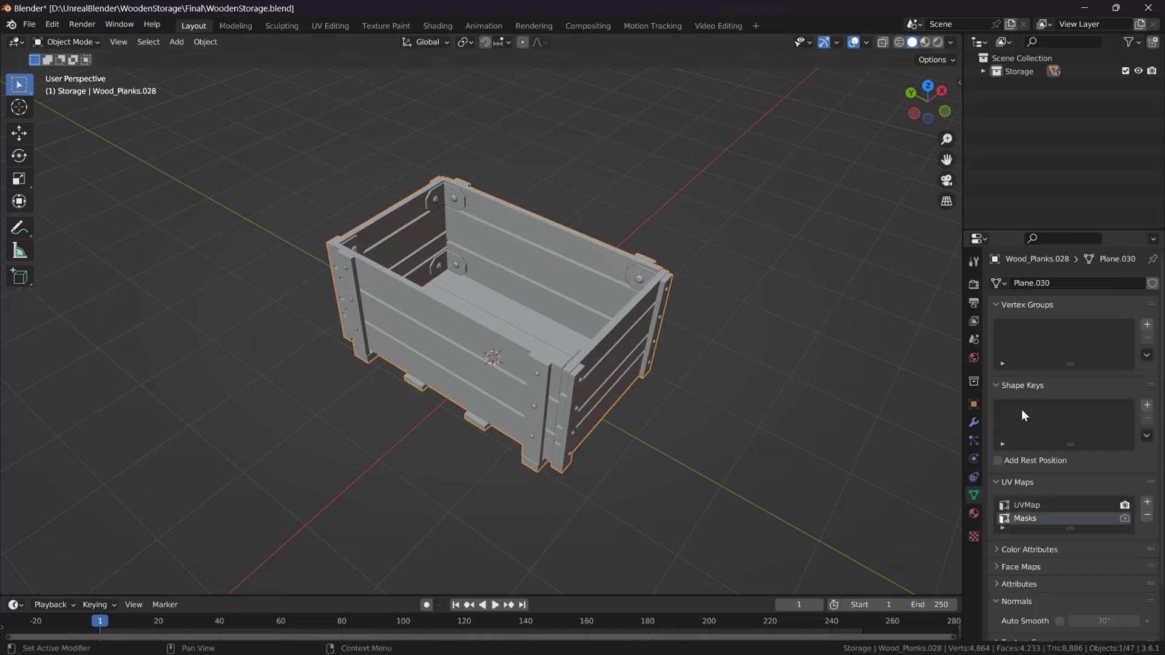
left_click(974, 514)
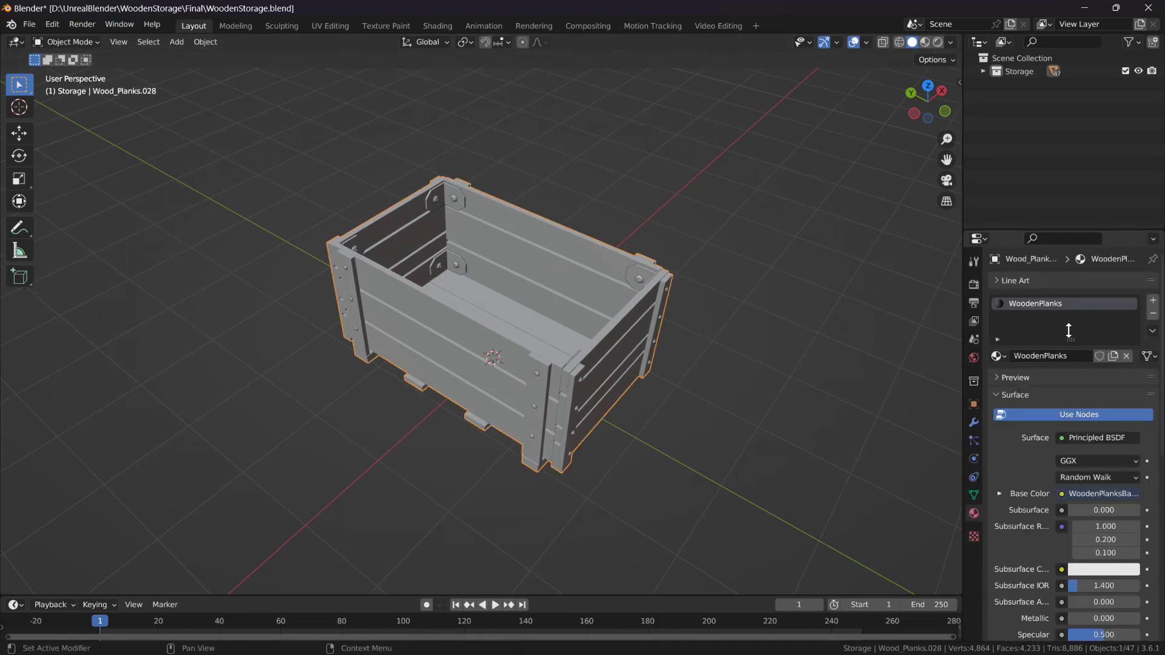
left_click(998, 357)
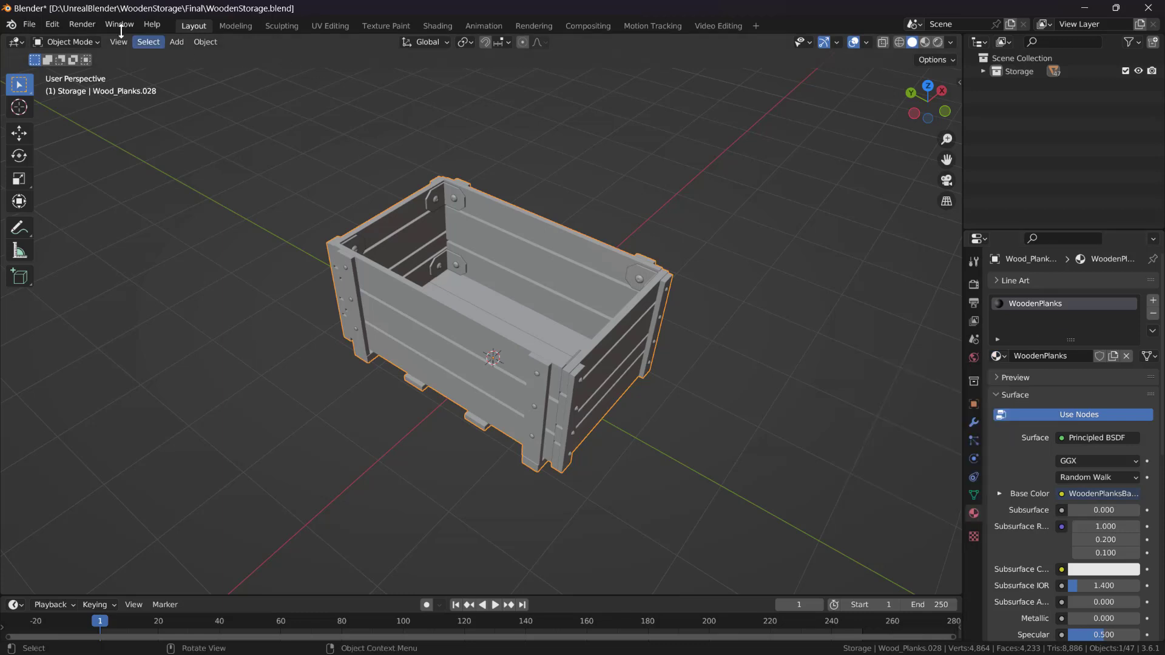
- Unpack the packed resources as files in the current directory, creating them when necessary
left_click(51, 24)
mouse_move(28, 27)
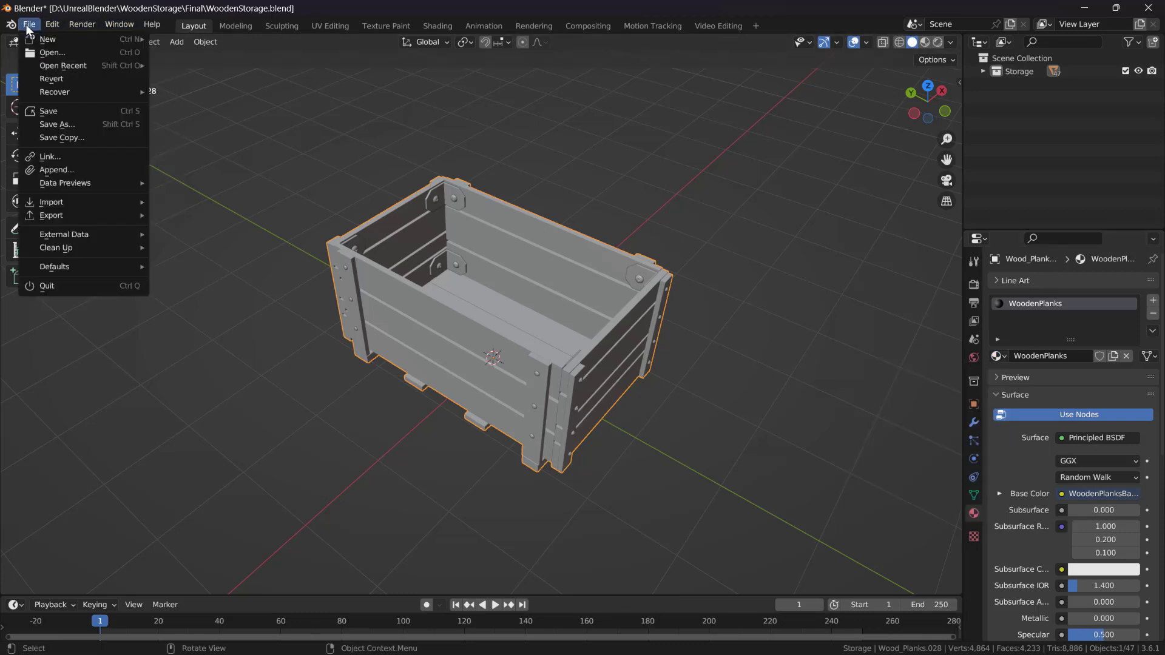
mouse_move(60, 235)
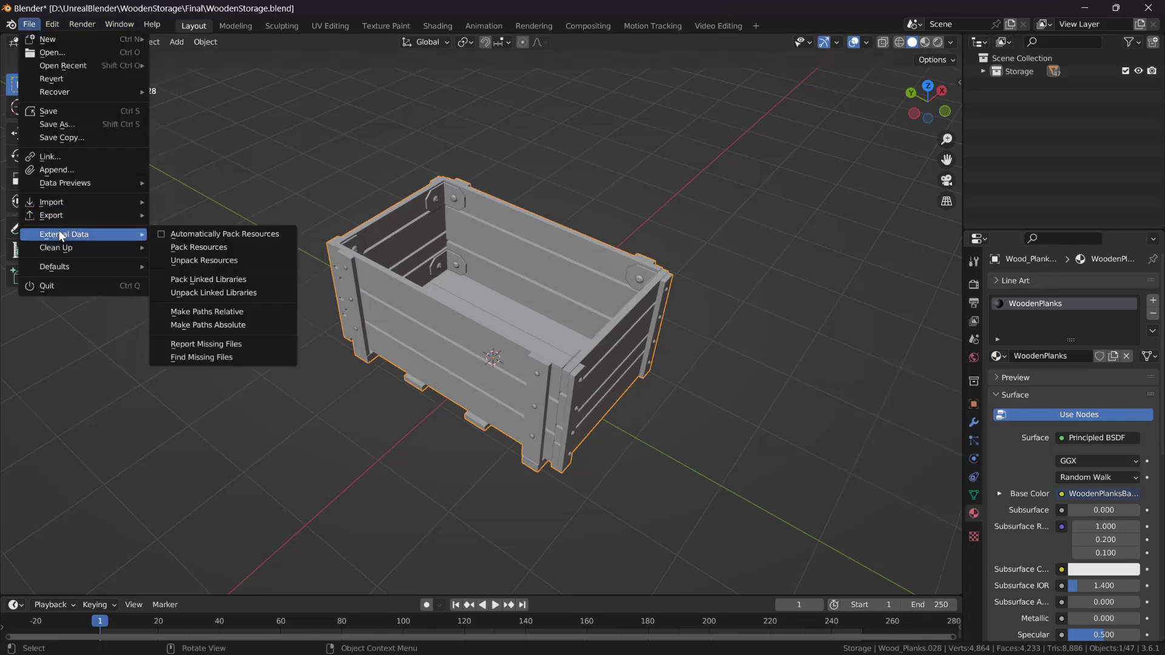
left_click(236, 265)
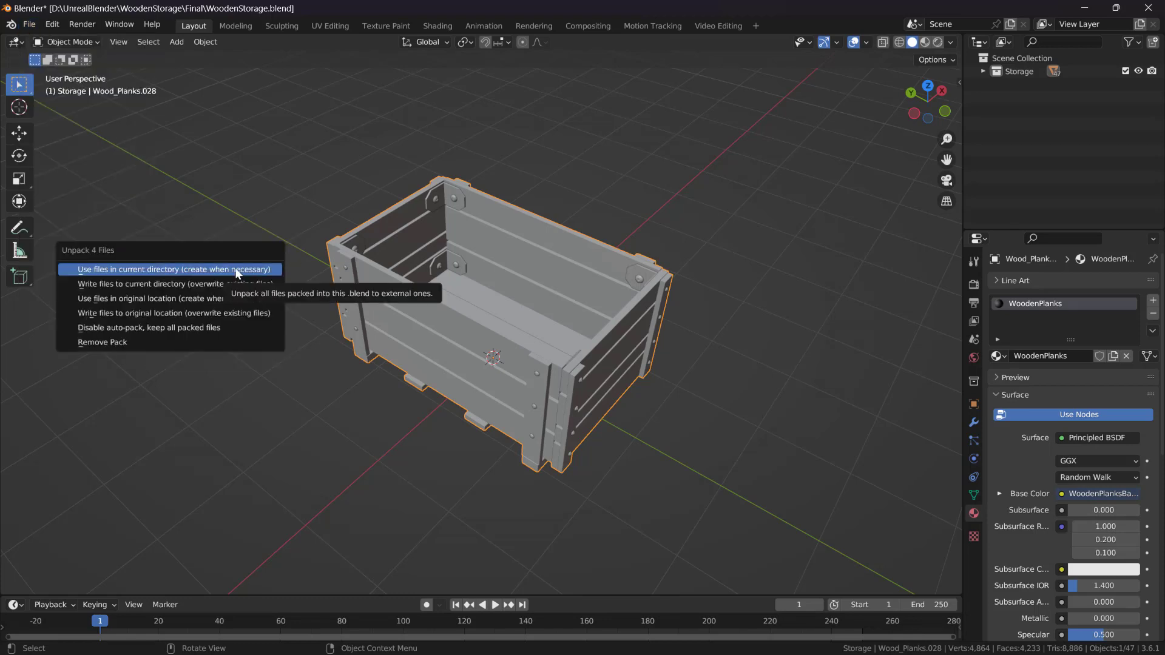
left_click(216, 269)
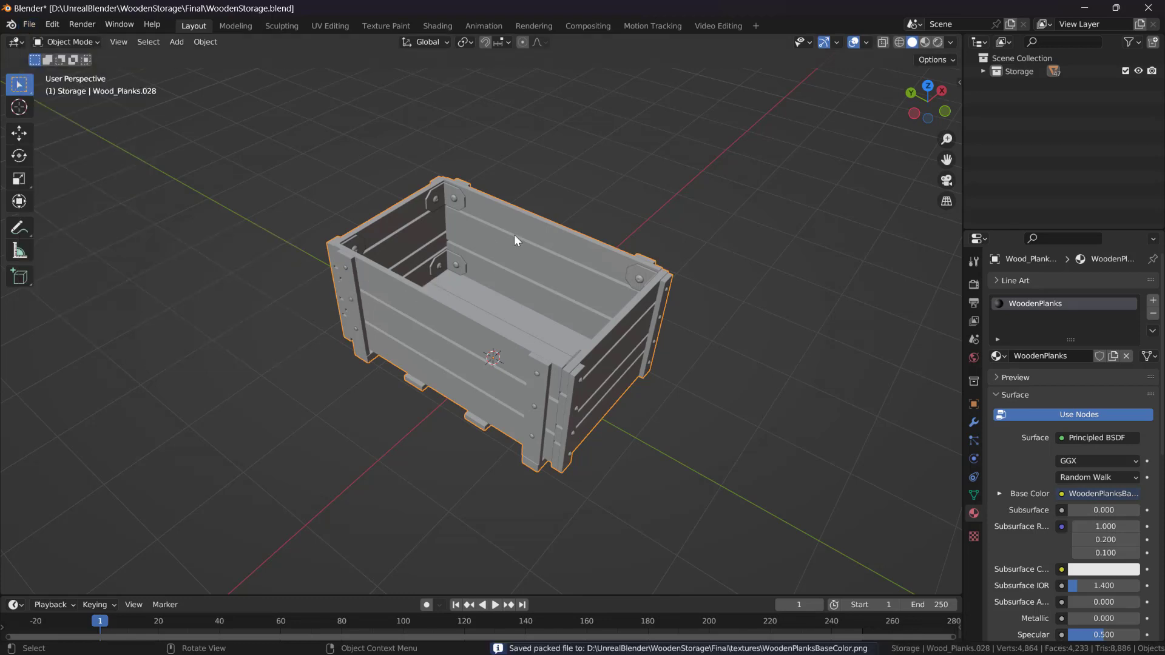
- Switch to File Explorer, open the textures folder inside Final and view the unpacked wooden planks texture
key("alt+Tab")
left_click(231, 153)
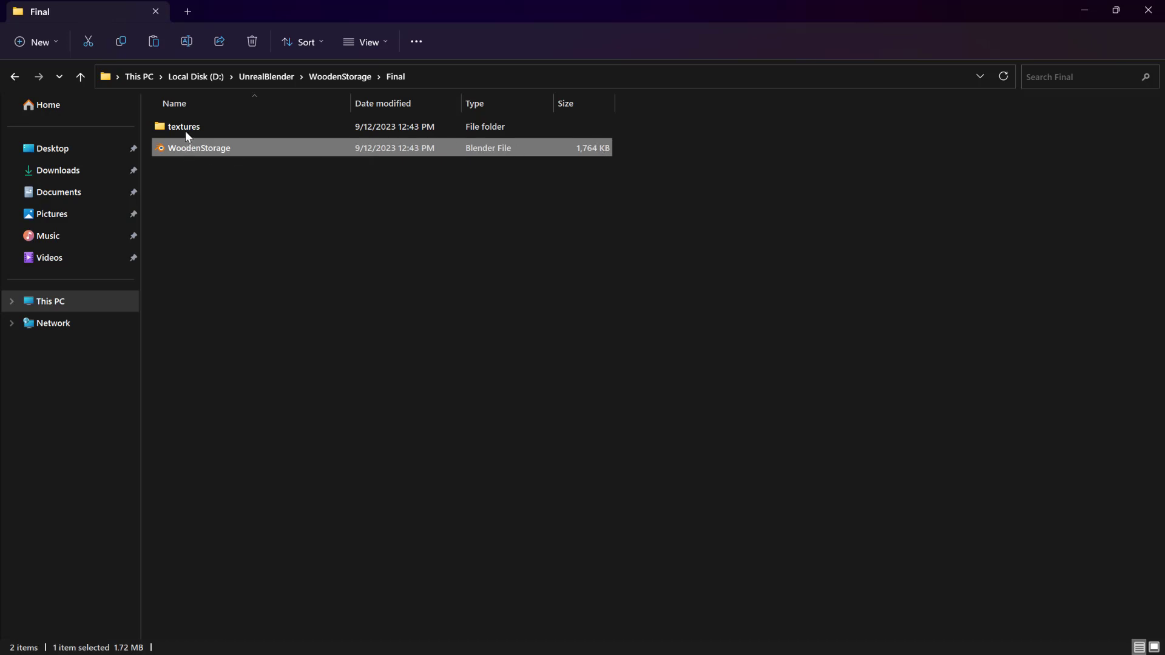
left_click(209, 126)
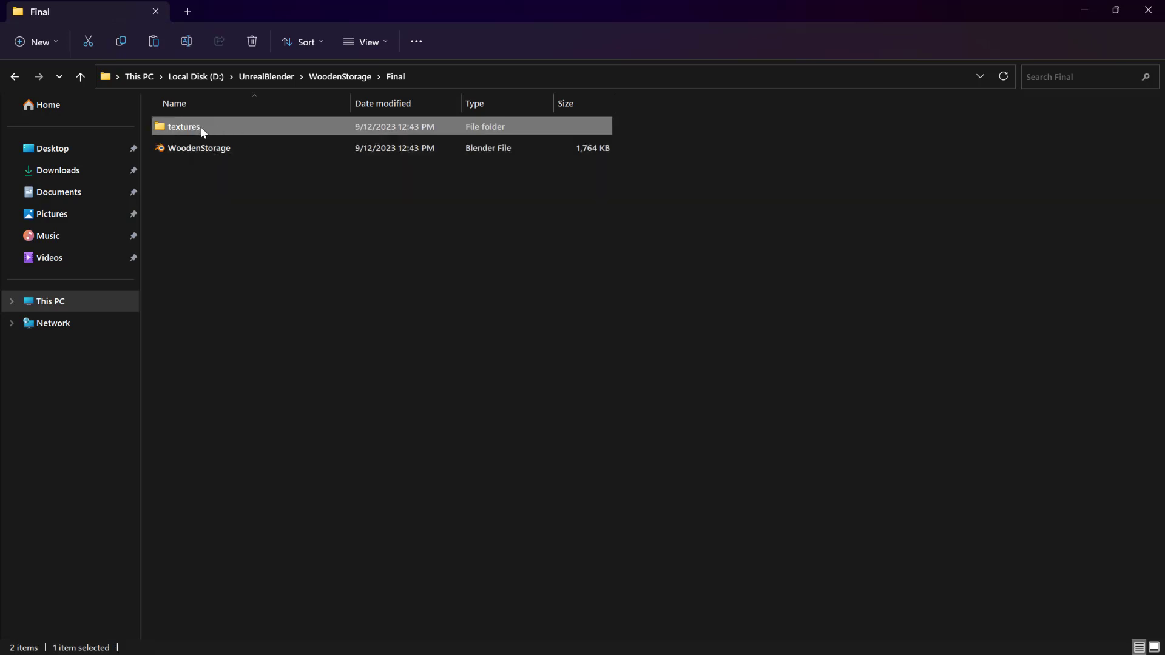
double_click(202, 128)
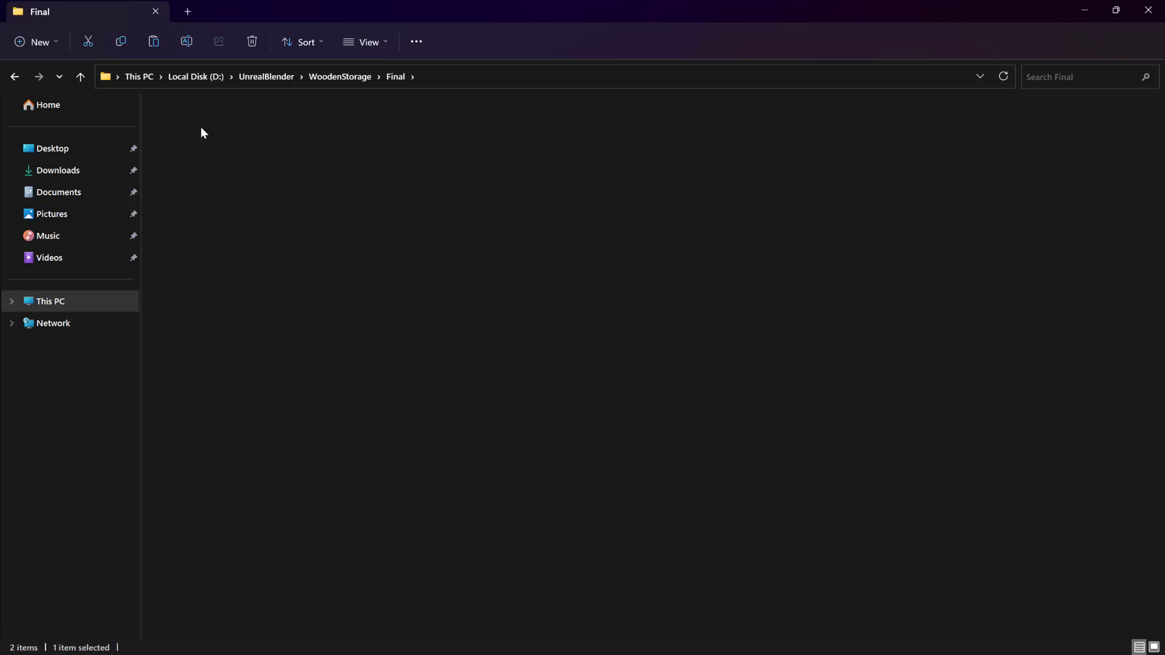
double_click(413, 126)
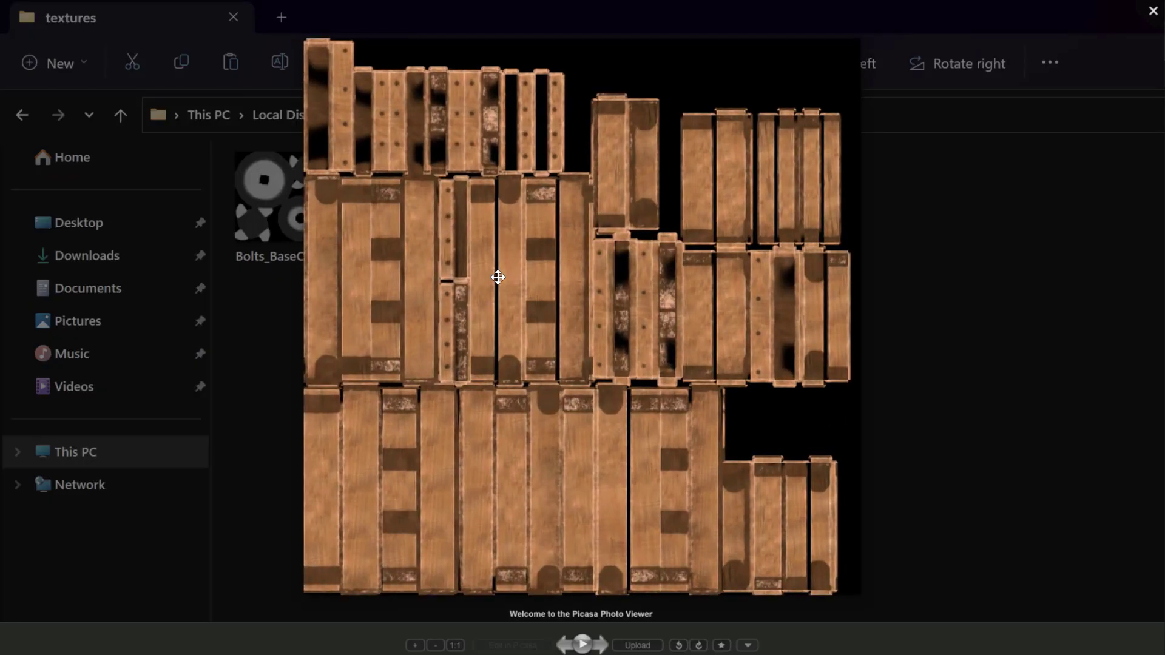
key("Left")
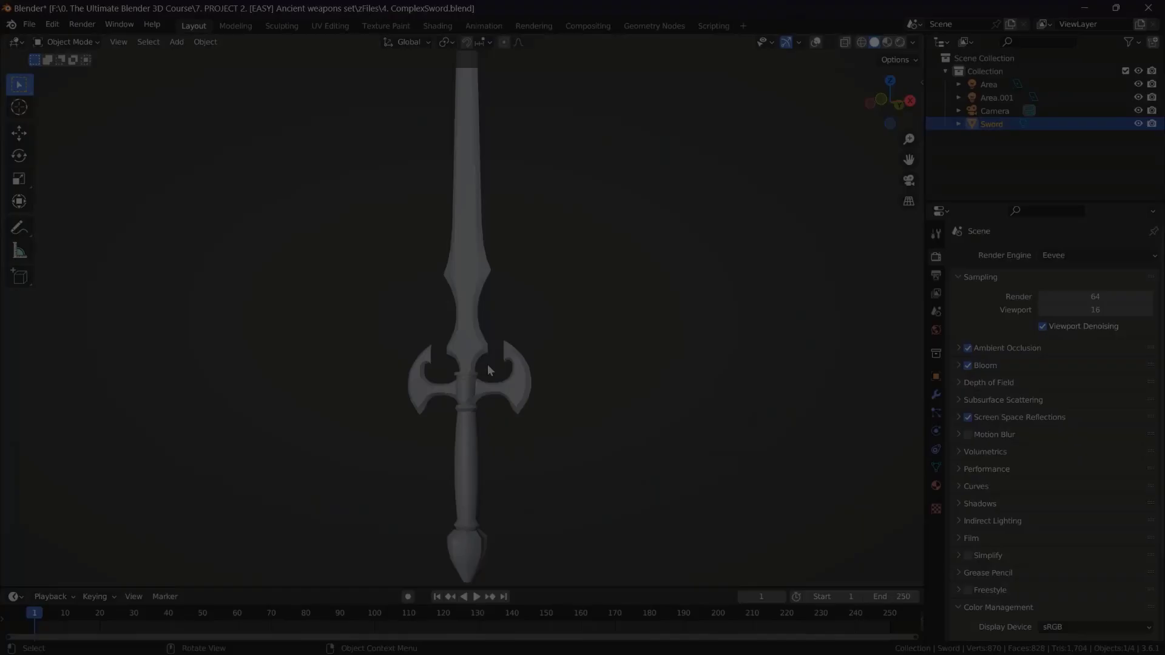
- Switch to Blender and examine the sword, sailboat, sci-fi door and sci-fi weapon models from several angles in different shading modes
key("z")
left_click(486, 254)
scroll(443, 309, "up", 5)
middle_click_drag(520, 414, 507, 326)
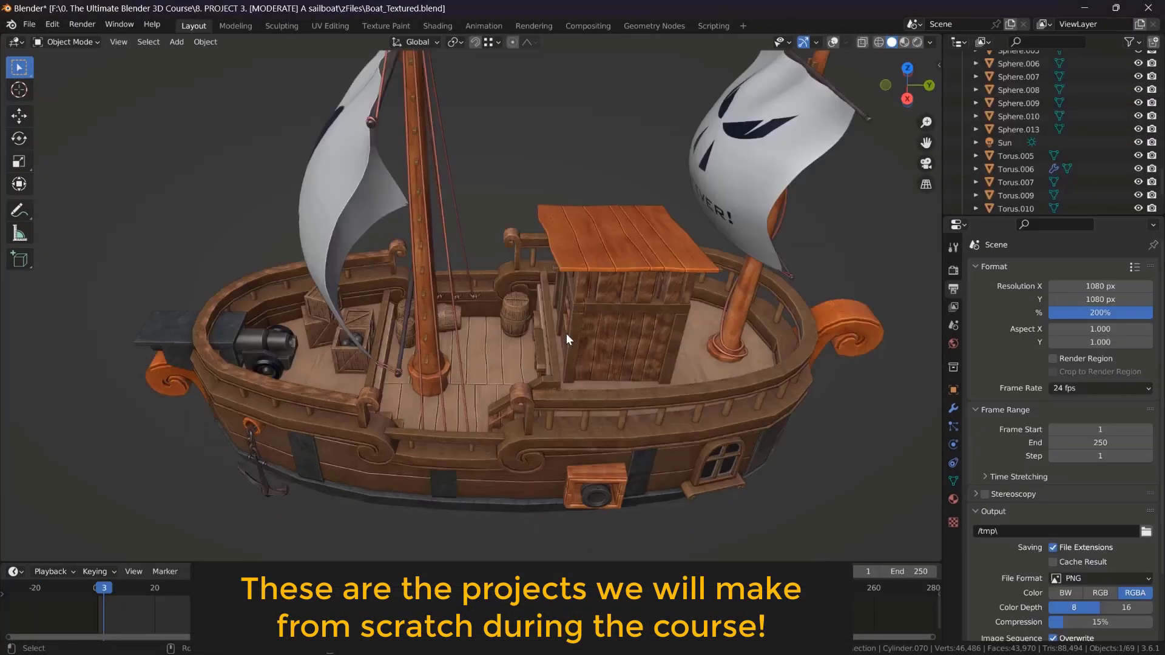
scroll(591, 305, "up", 8)
middle_click_drag(591, 305, 524, 161)
scroll(558, 272, "down", 5)
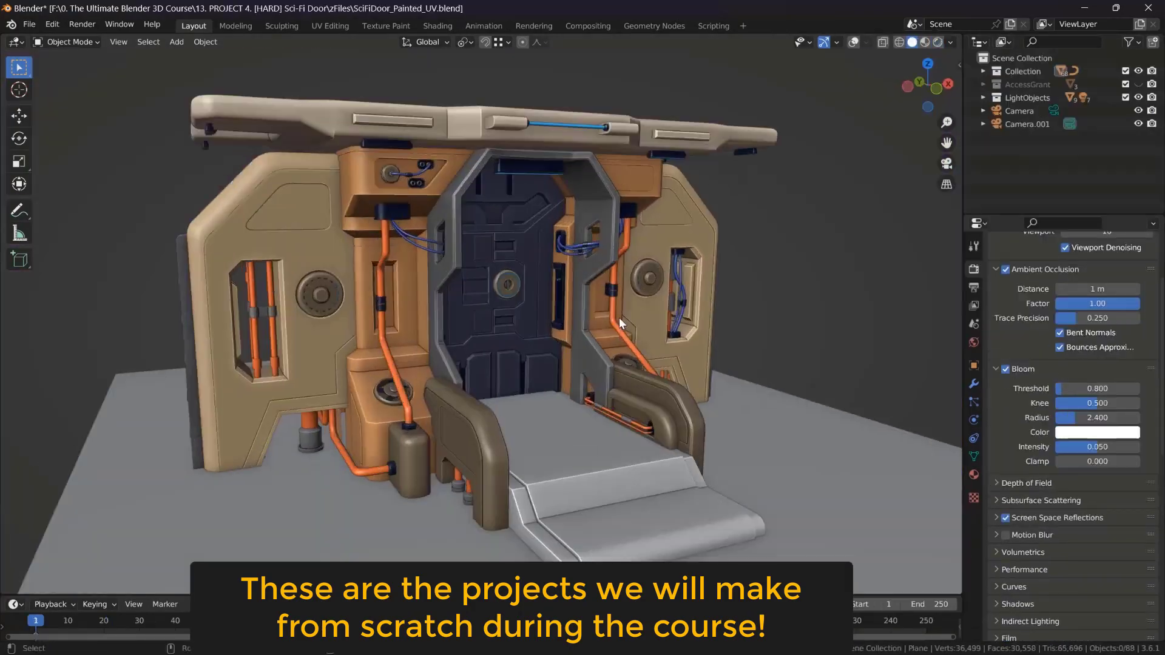
mouse_move(619, 318)
middle_mouse_down()
mouse_move(561, 341)
mouse_move(514, 323)
mouse_move(415, 330)
mouse_move(763, 268)
middle_mouse_up()
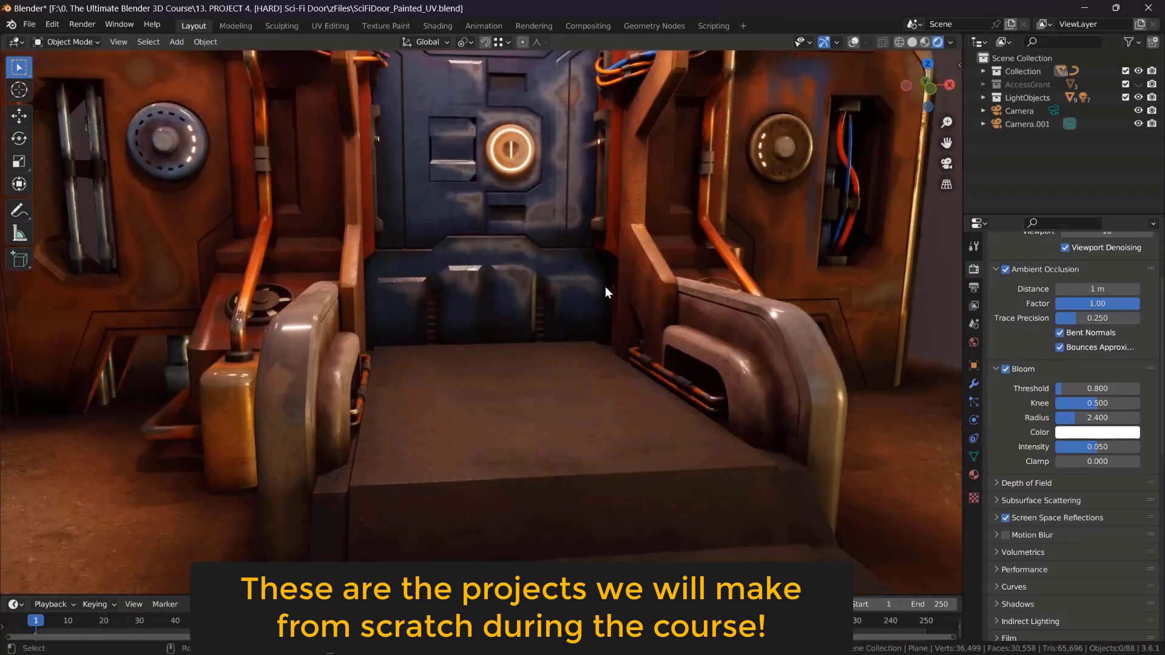
mouse_move(605, 286)
middle_mouse_down()
mouse_move(489, 388)
mouse_move(548, 374)
middle_mouse_up()
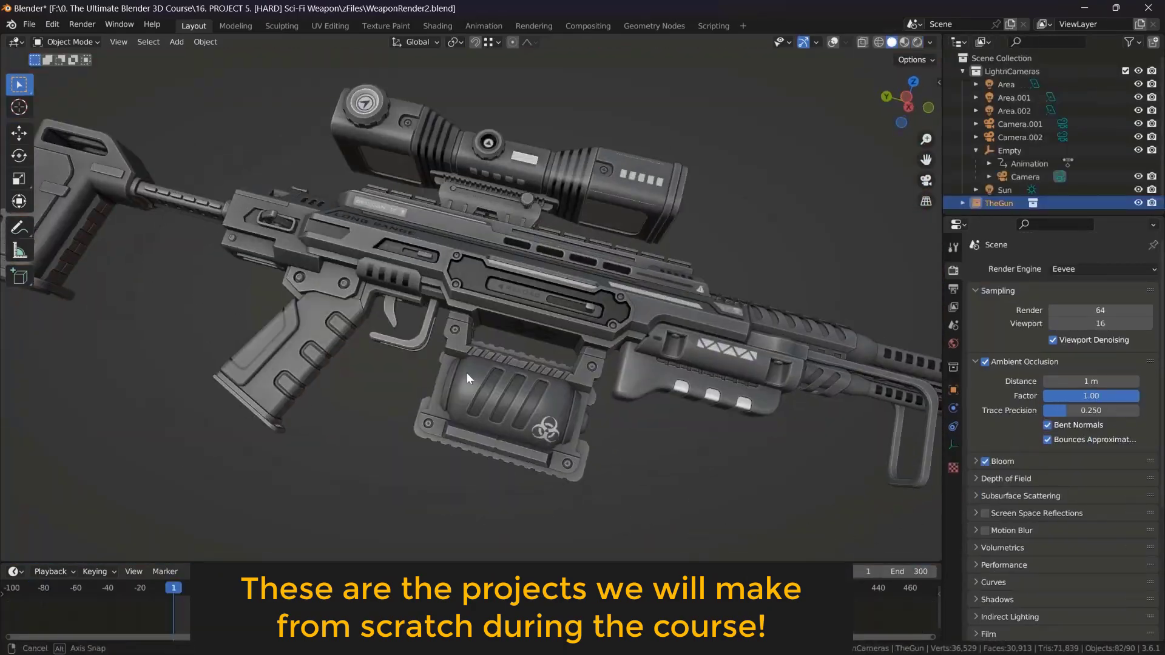
middle_click_drag(468, 373, 569, 310)
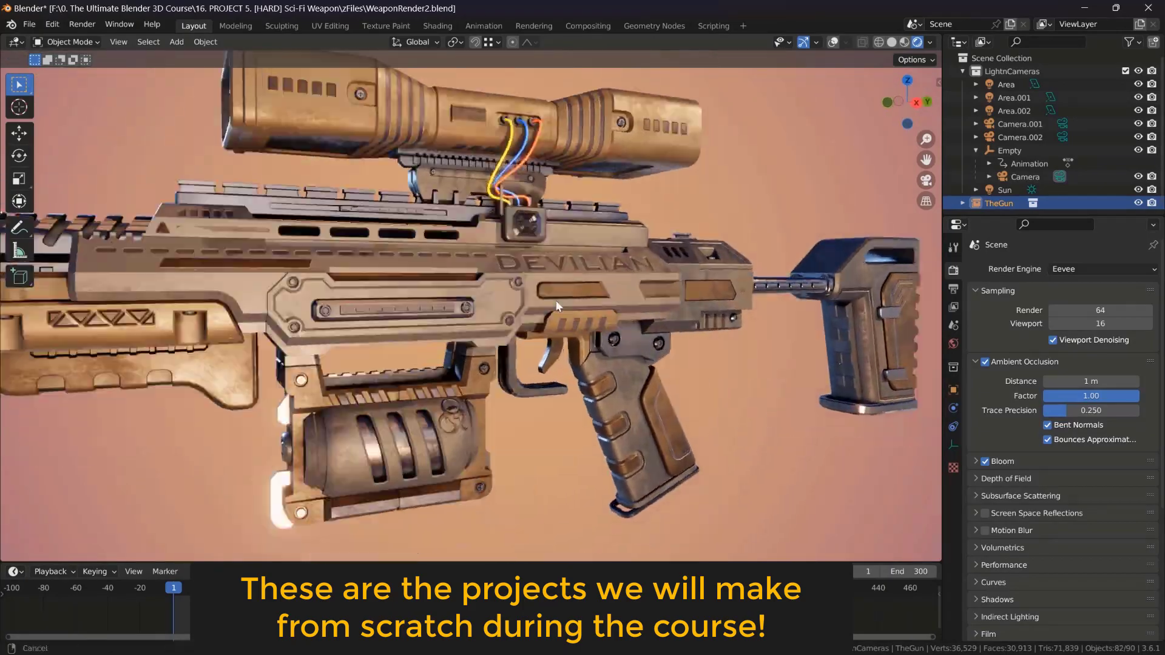
middle_click_drag(555, 300, 495, 348)
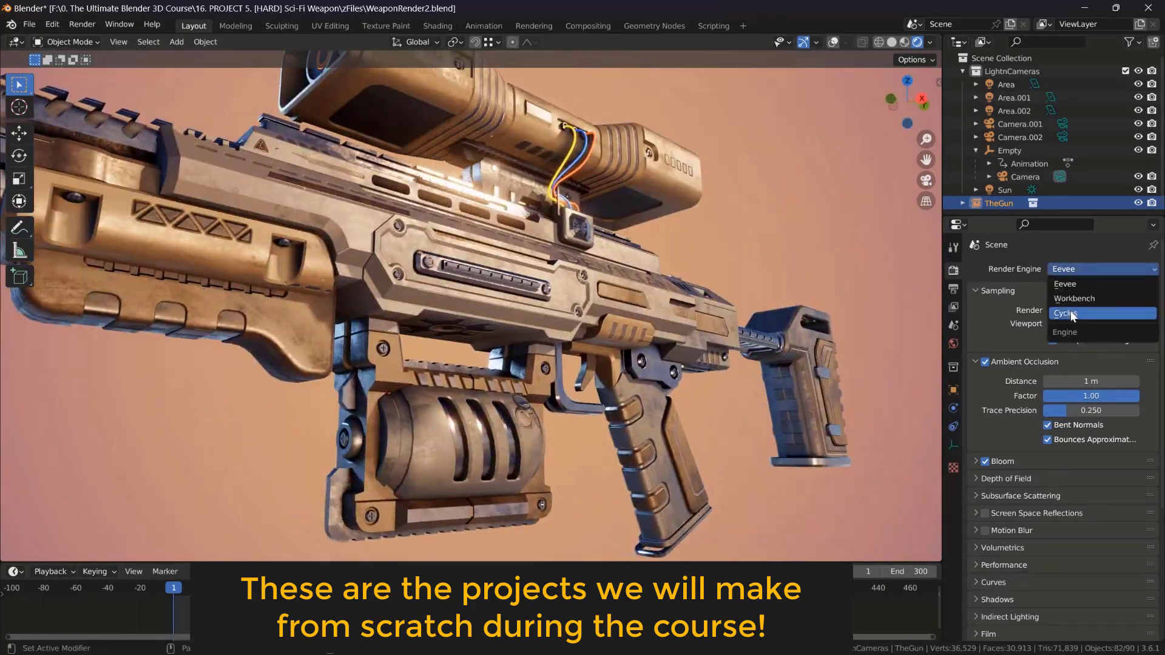